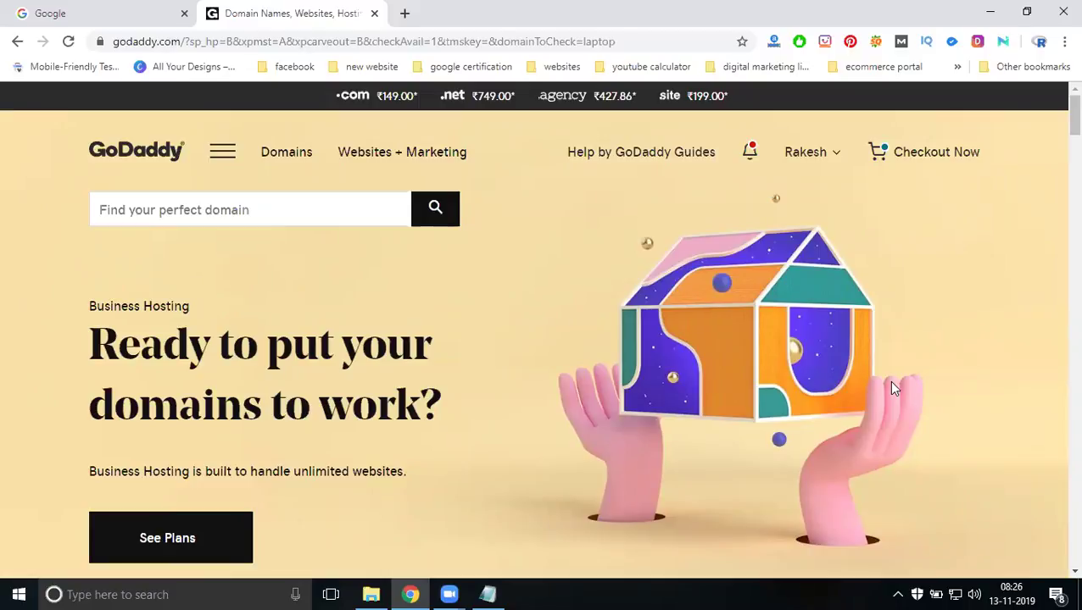
# Start a new Notepad note with "domain" and "type" on separate lines.
pyautogui.press('super+r')
pyautogui.write('notepad')
pyautogui.press('Return')
pyautogui.write('domain')
pyautogui.press('Return')
pyautogui.write('tu')
pyautogui.press('BackSpace')
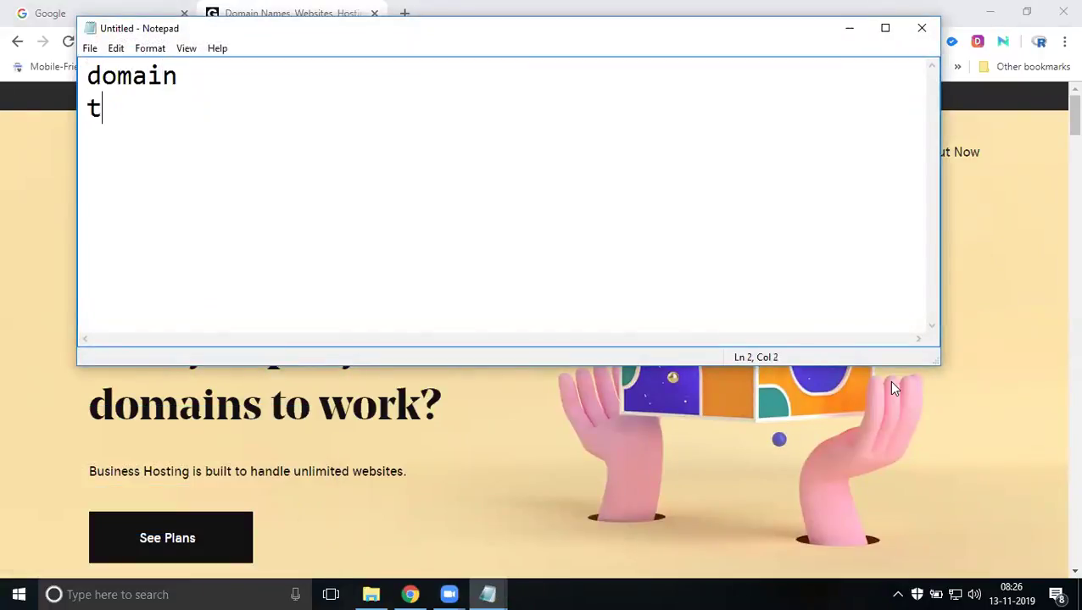
pyautogui.write('ype')
pyautogui.press('Return')
# Add "user name", "brand name" and "keyword name" to the note, each on its own line.
pyautogui.write('user name')
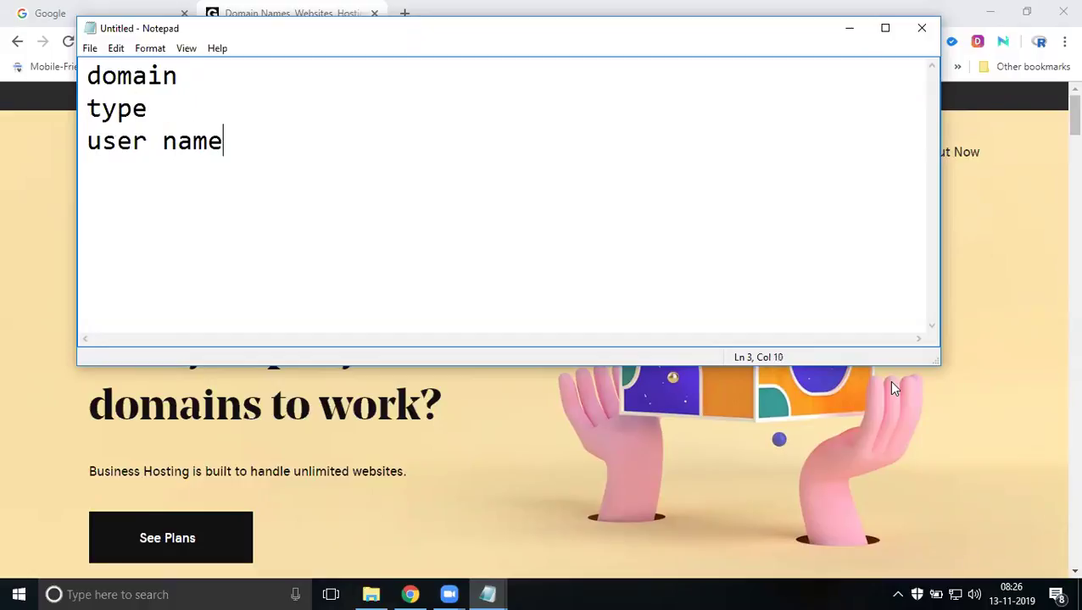
pyautogui.press('Return')
pyautogui.write('brand name')
pyautogui.press('Return')
pyautogui.write('keywor')
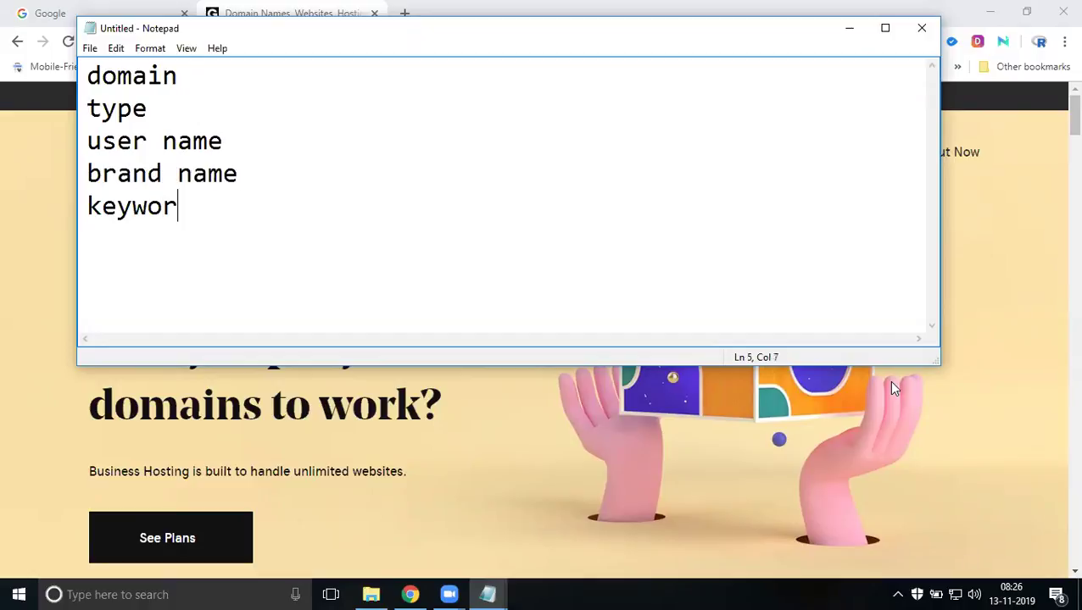
pyautogui.write('d name')
pyautogui.press('Return')
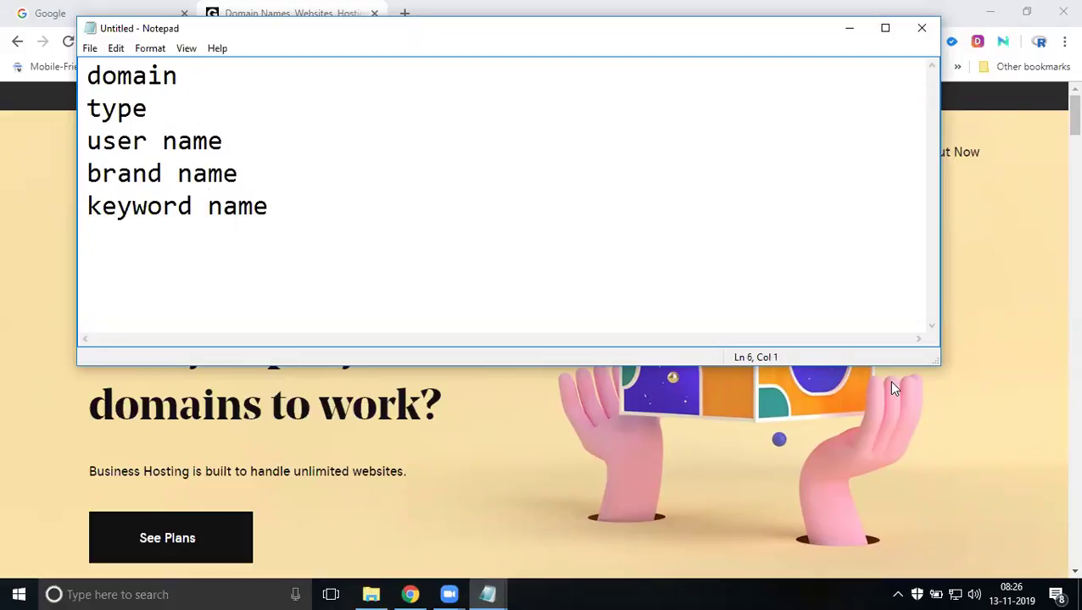
# Switch to Chrome, open a new incognito window and search Google for "digital marketing training".
pyautogui.click(891, 388)
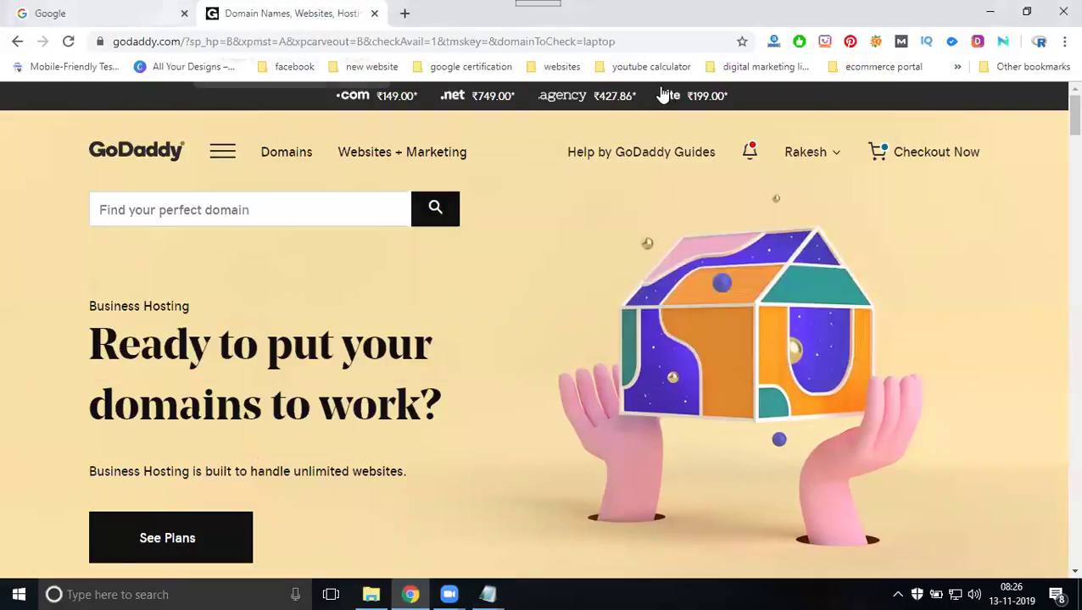
pyautogui.click(1064, 41)
pyautogui.click(1002, 109)
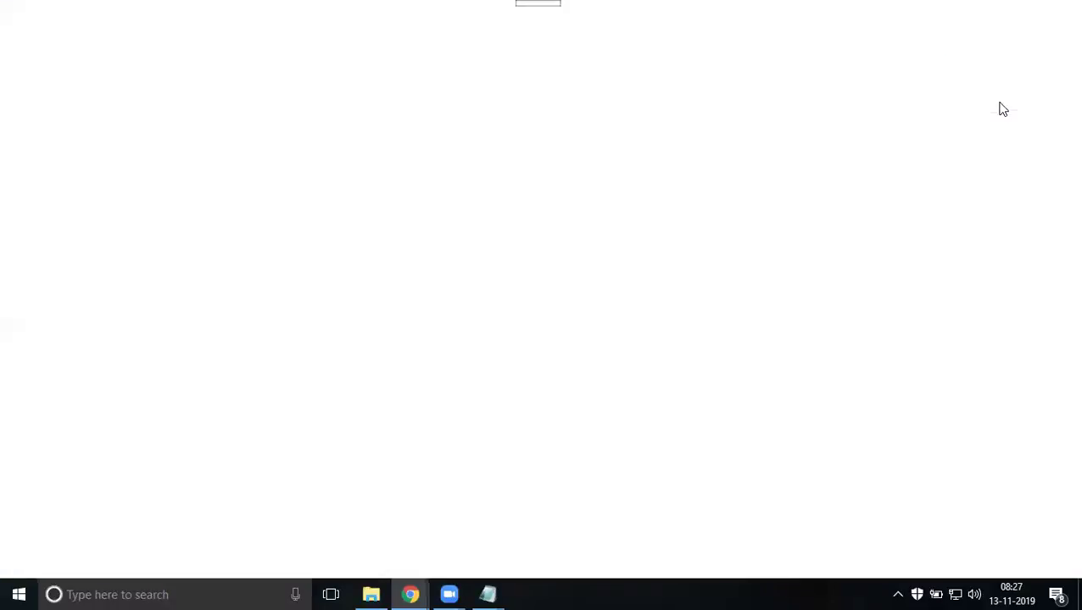
pyautogui.write('digita')
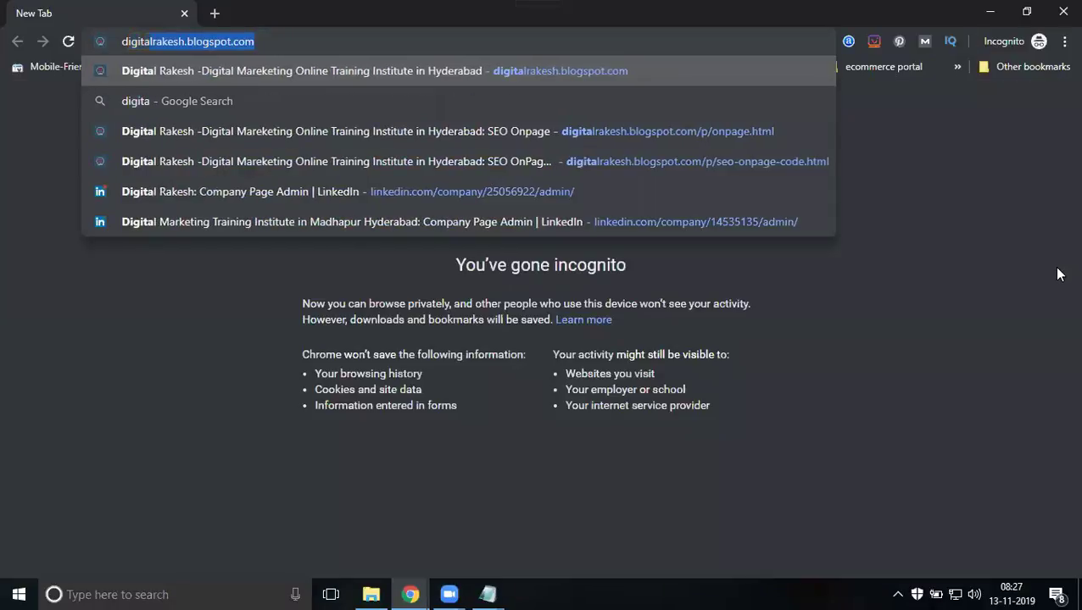
pyautogui.write('l marketing ')
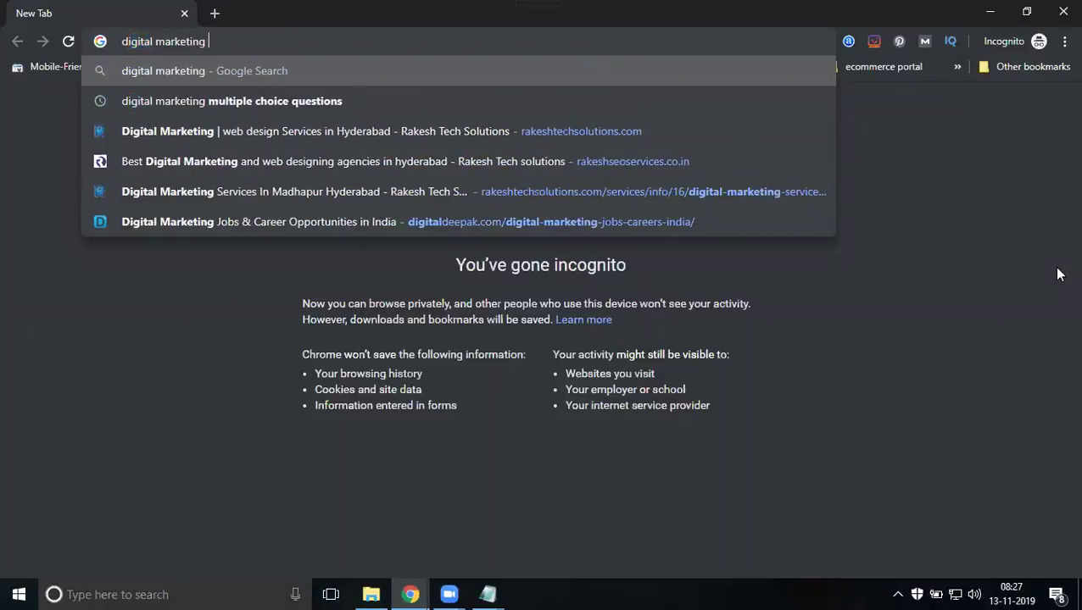
pyautogui.write('training')
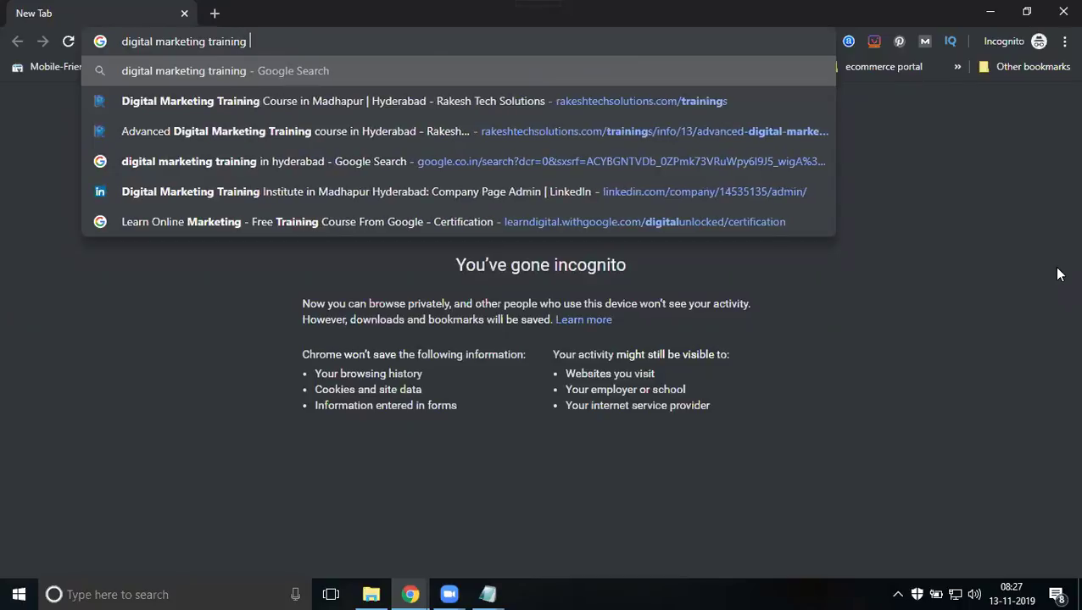
pyautogui.press('Return')
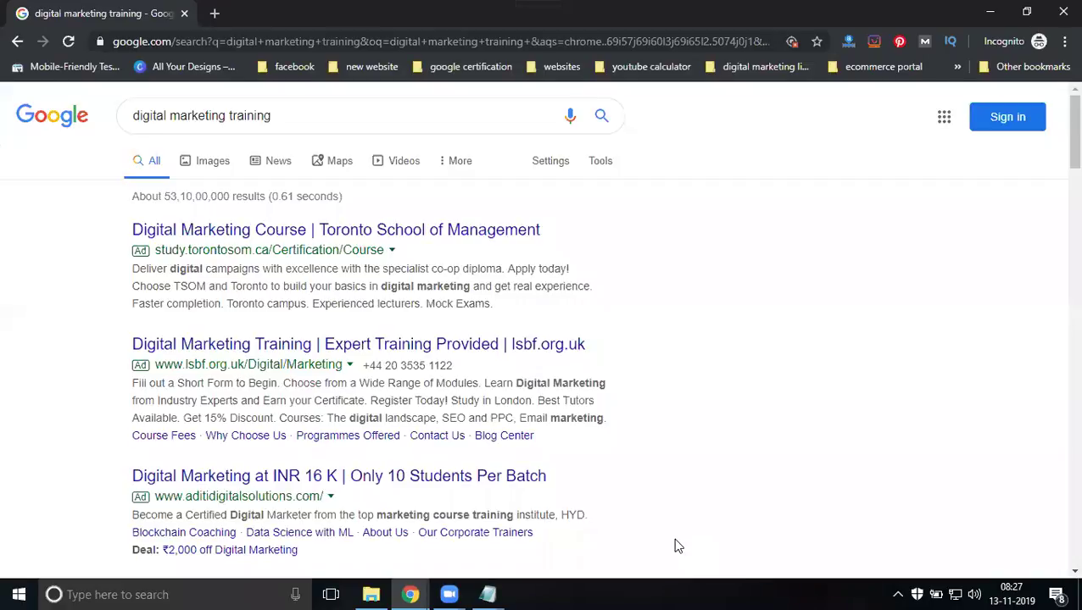
# Examine the web addresses of the ads, map listings and first organic result, highlighting the Hyderabad Digital Marketing entry.
pyautogui.scroll(-2, 273, 240)
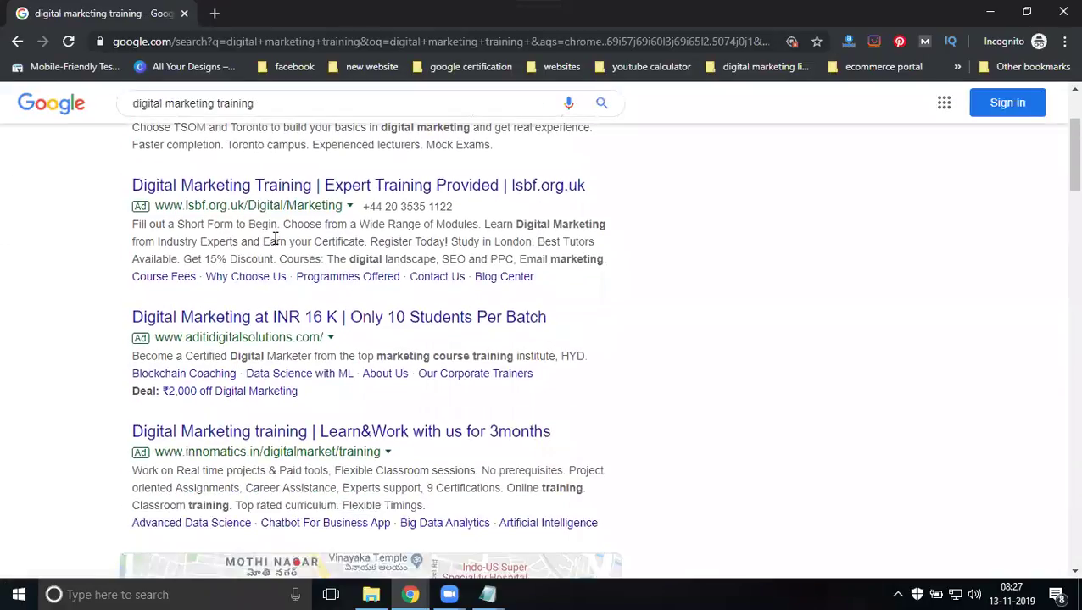
pyautogui.scroll(-2, 226, 222)
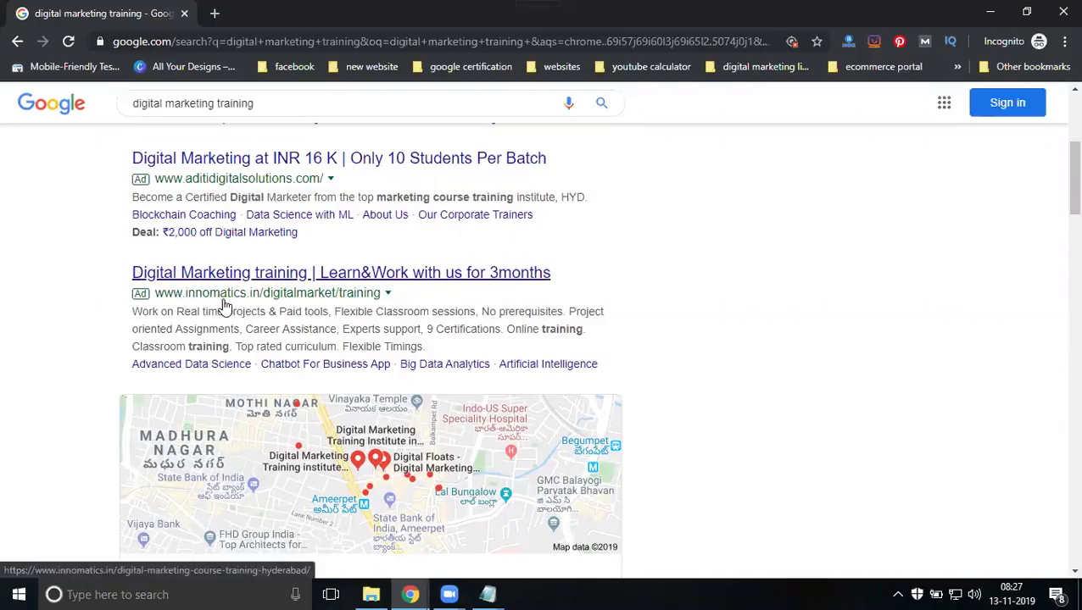
pyautogui.scroll(-3, 229, 306)
pyautogui.scroll(-3, 234, 305)
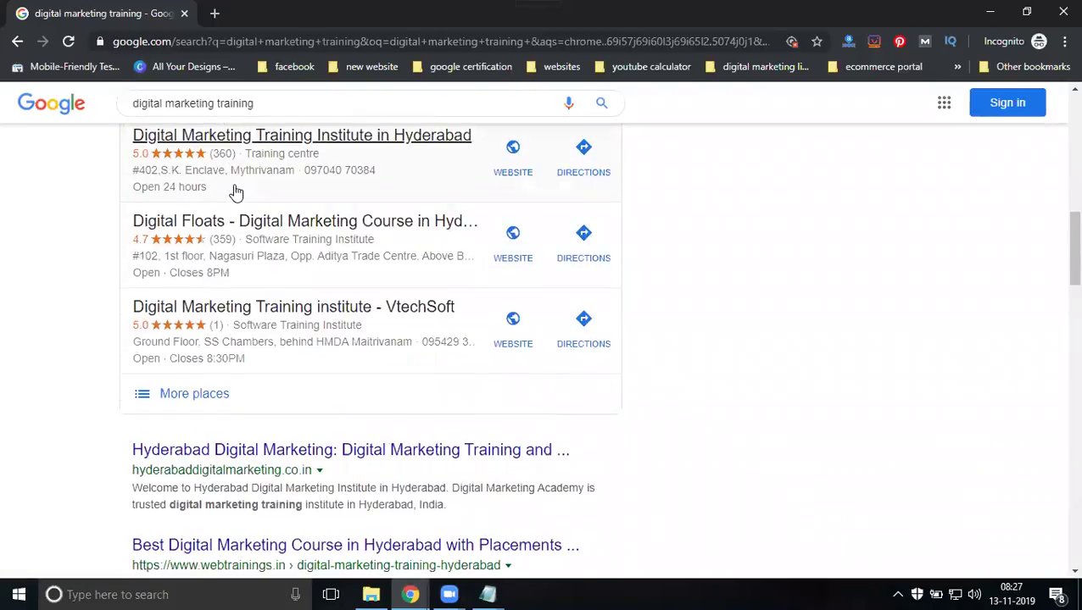
pyautogui.scroll(-4, 231, 297)
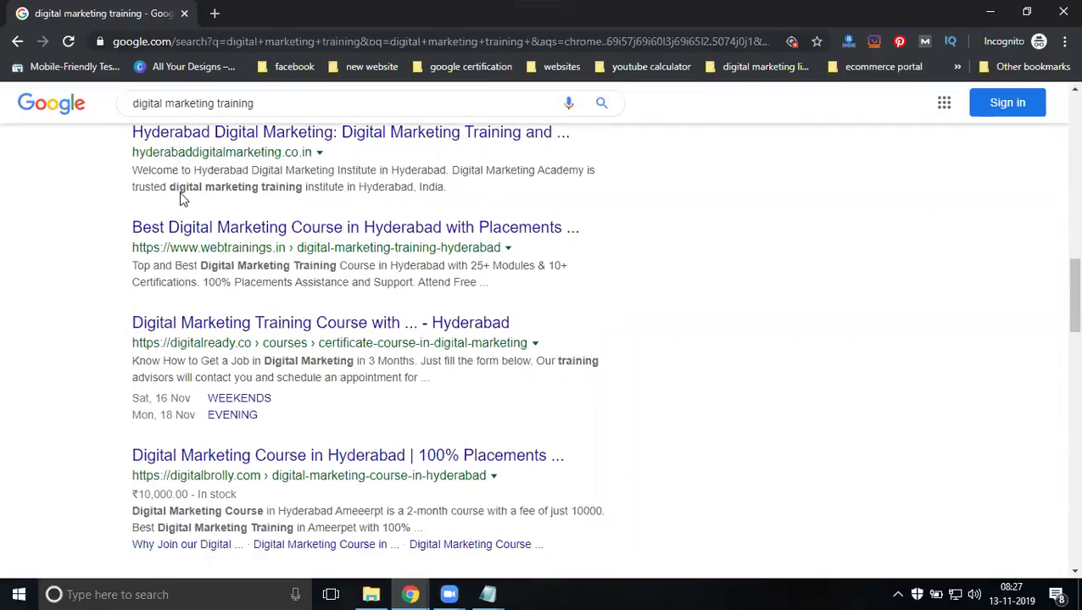
pyautogui.scroll(1, 180, 220)
pyautogui.moveTo(123, 234); pyautogui.dragTo(309, 234)
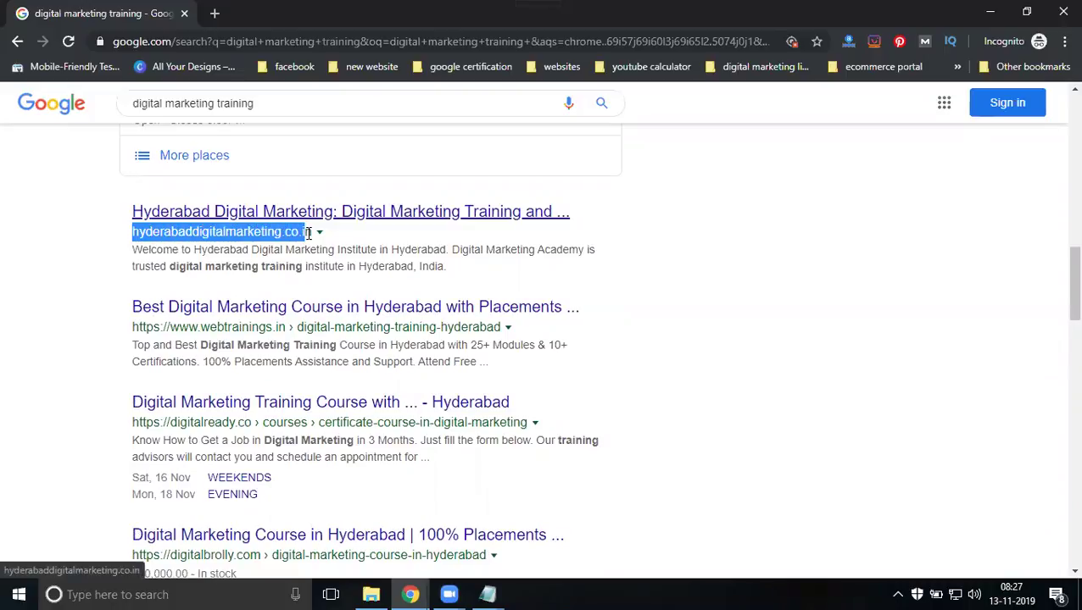
pyautogui.tripleClick(310, 233)
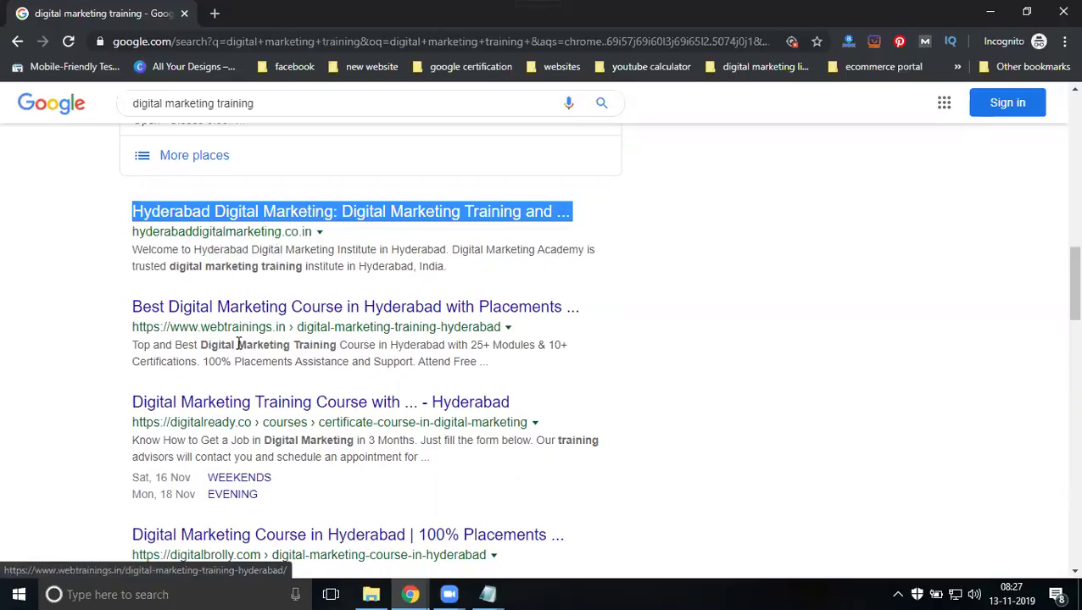
# Examine the domain names of the remaining search results on the first results page.
pyautogui.scroll(-3, 235, 333)
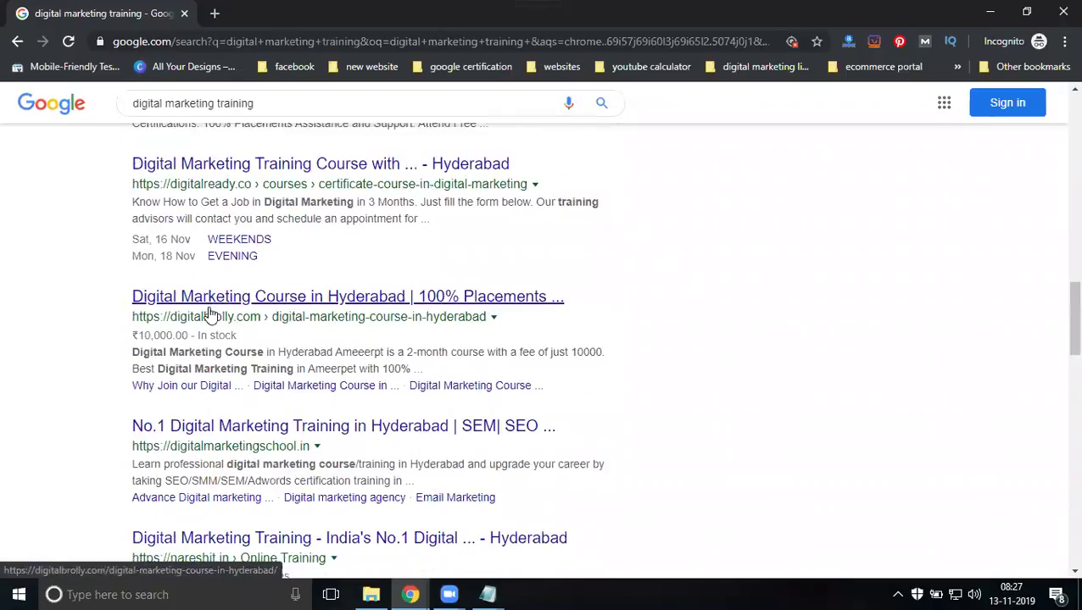
pyautogui.scroll(-2, 210, 315)
pyautogui.scroll(-2, 209, 293)
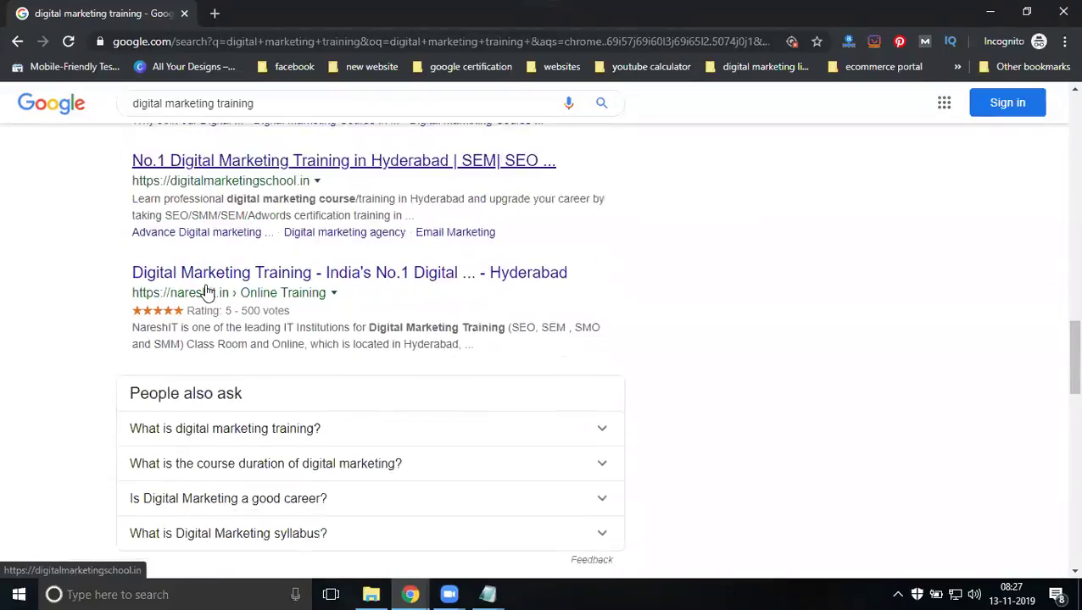
pyautogui.scroll(-5, 202, 258)
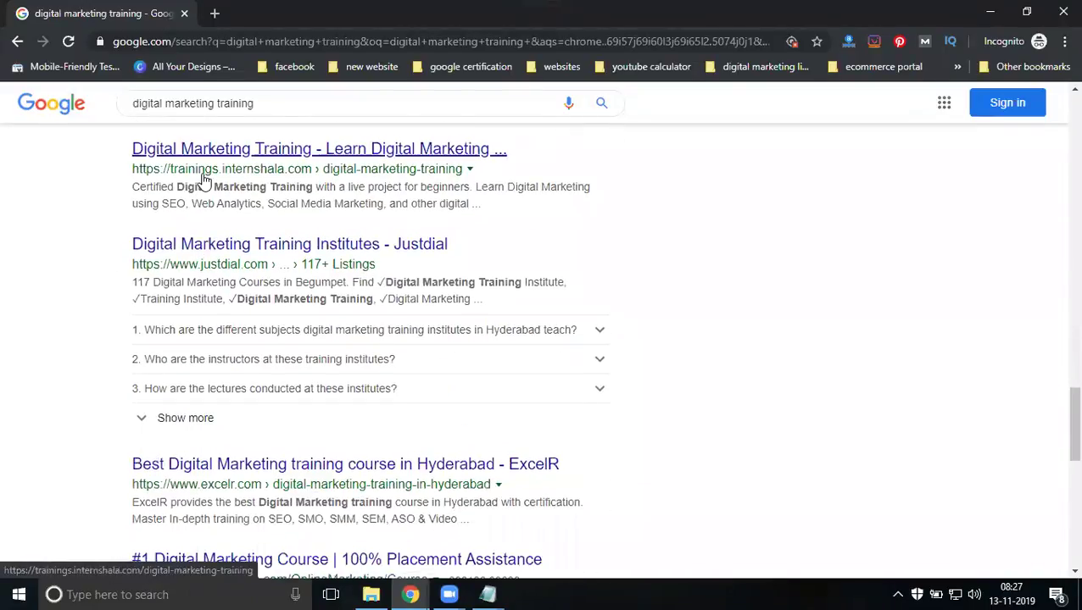
pyautogui.scroll(-3, 217, 261)
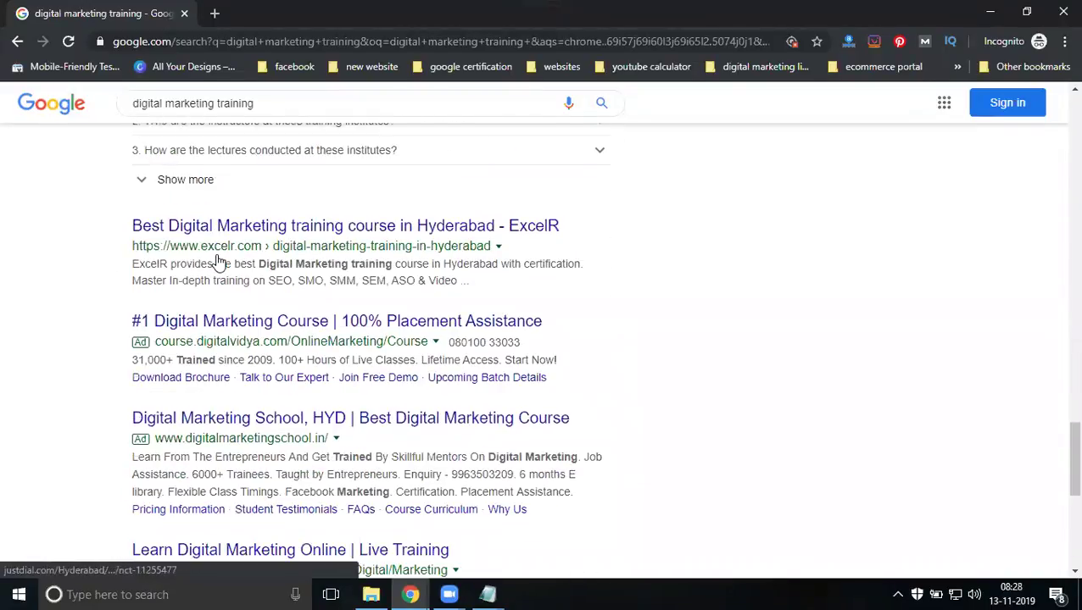
pyautogui.scroll(-6, 219, 263)
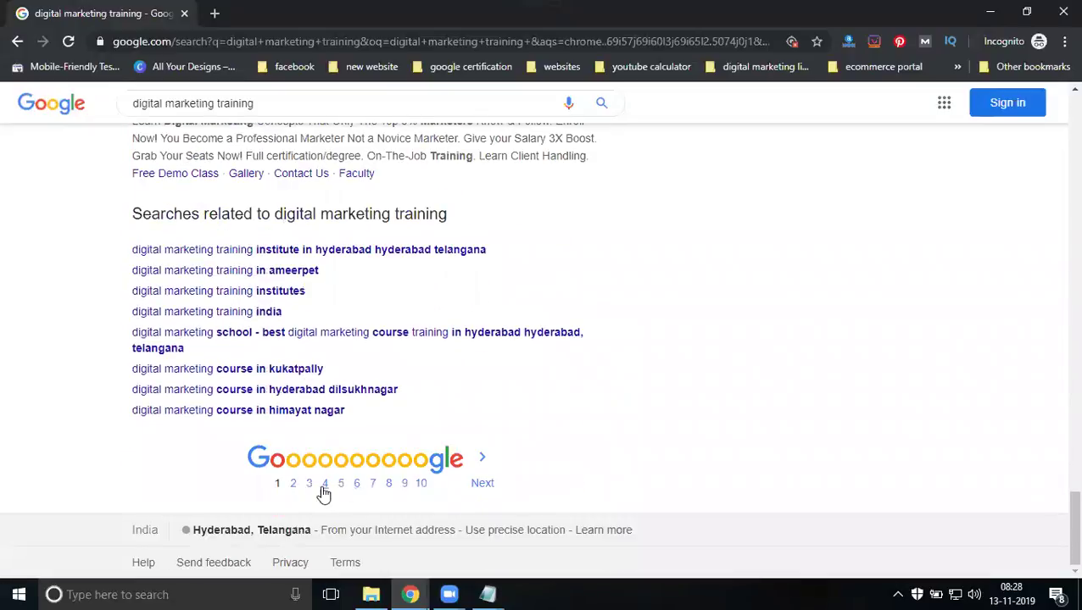
pyautogui.click(293, 486)
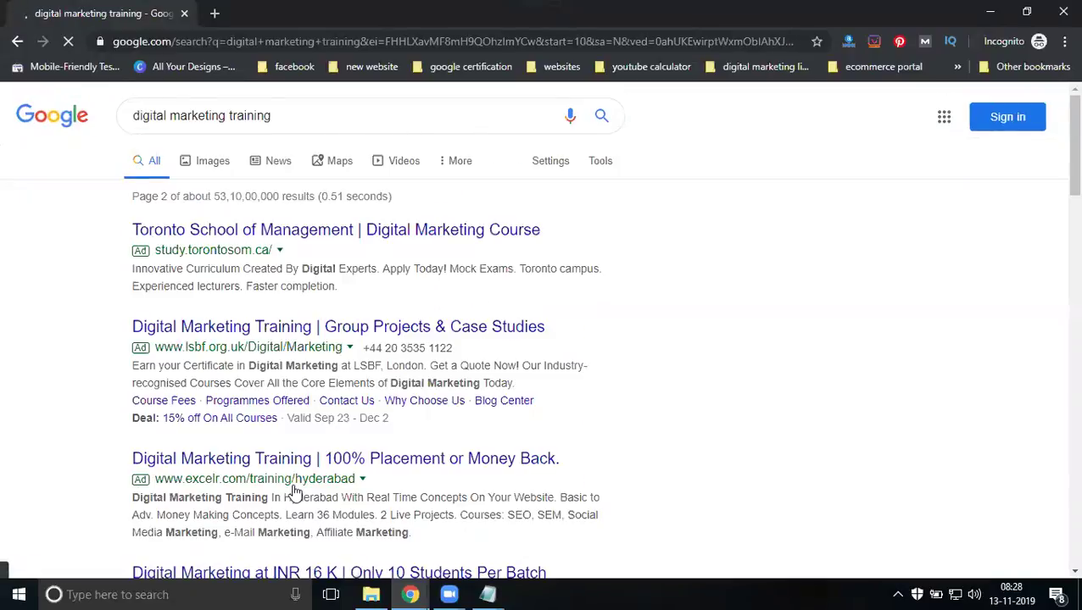
pyautogui.scroll(-4, 291, 483)
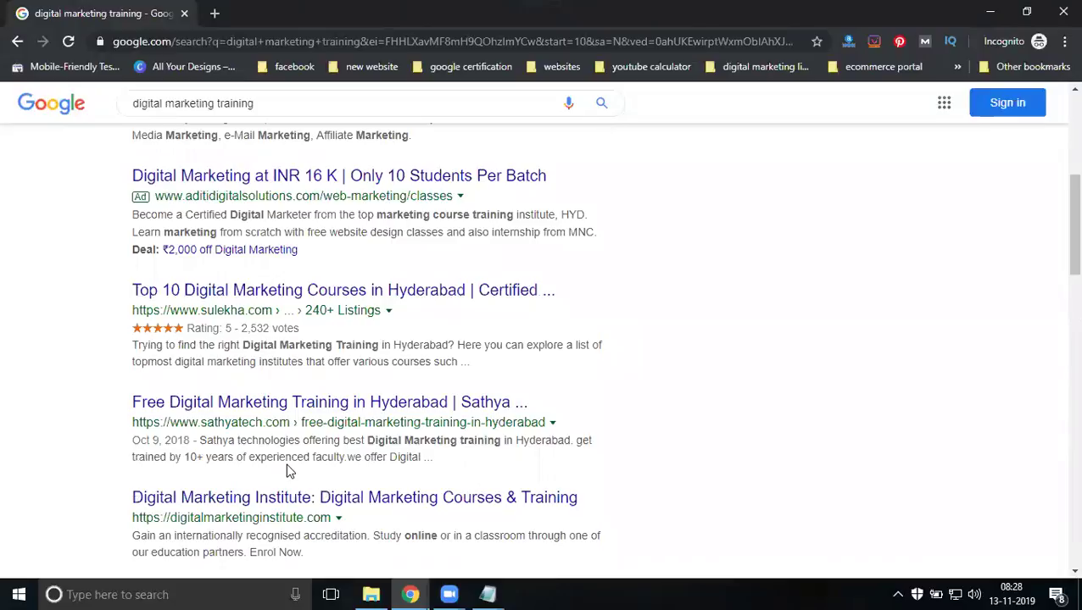
pyautogui.scroll(-3, 286, 471)
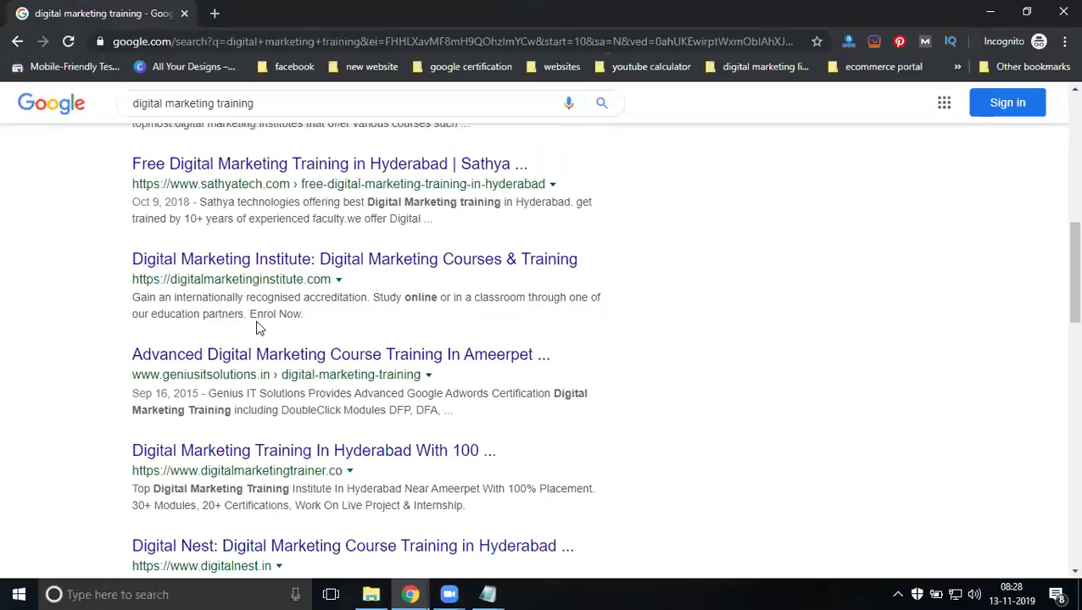
pyautogui.hotkey('ctrl', '+')
pyautogui.hotkey('ctrl', '+')
pyautogui.hotkey('ctrl', '+')
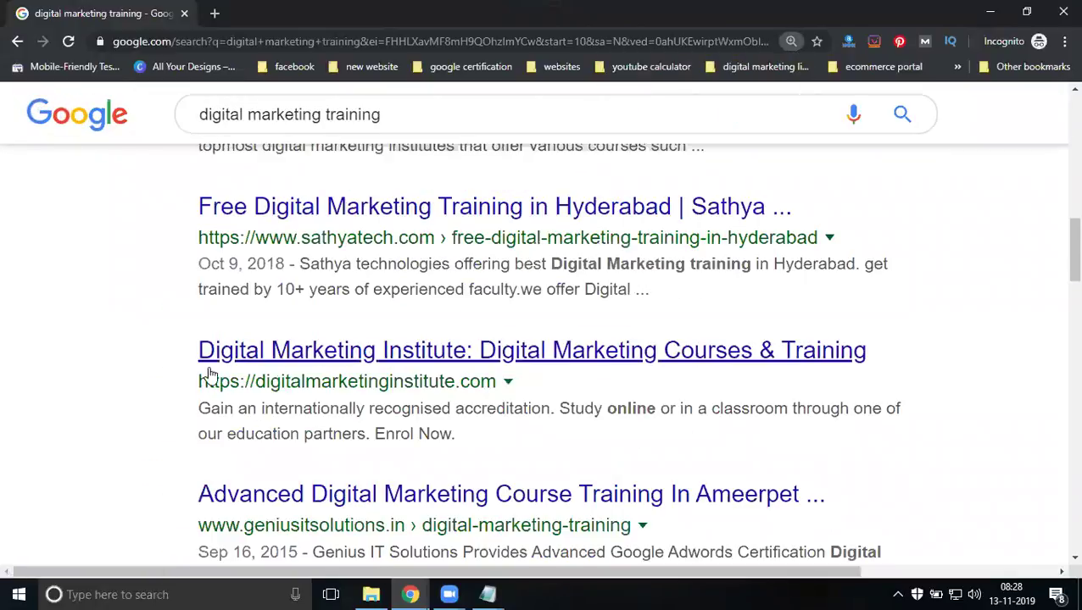
pyautogui.moveTo(193, 381); pyautogui.dragTo(501, 394)
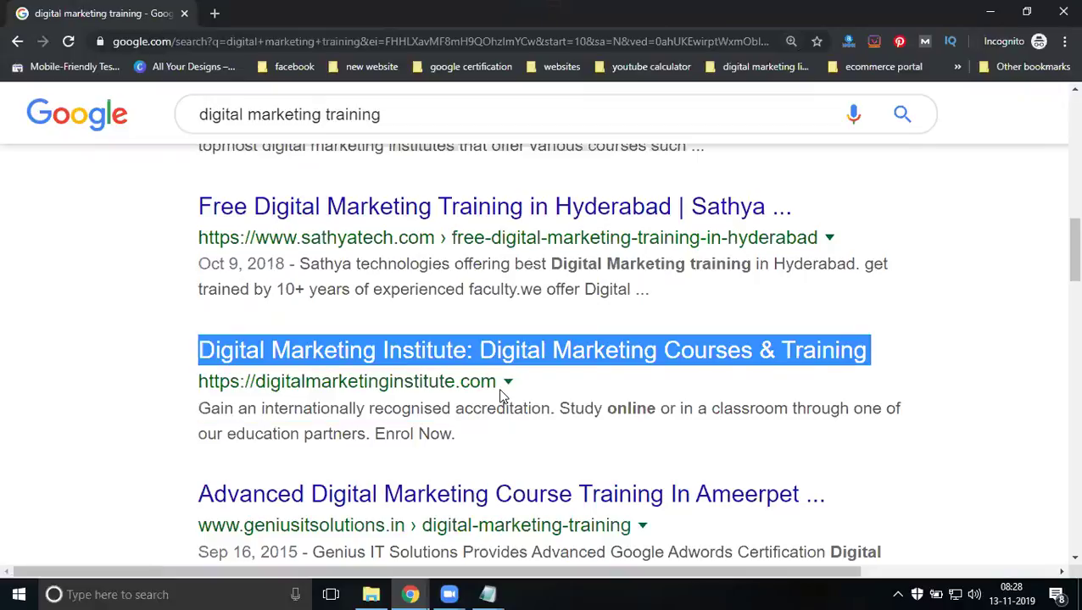
pyautogui.click(185, 384)
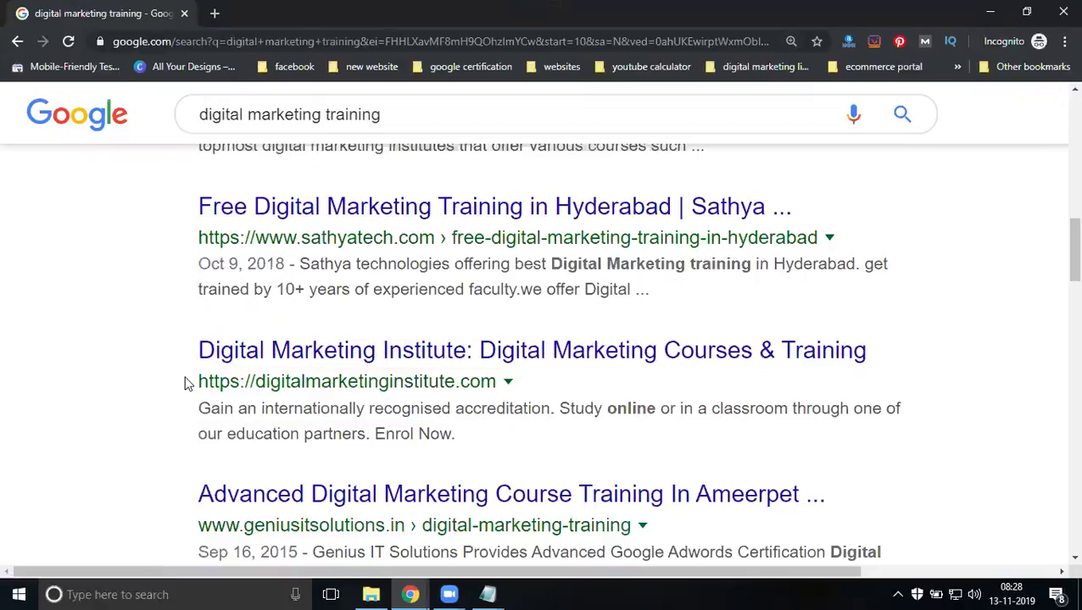
pyautogui.moveTo(188, 383); pyautogui.dragTo(493, 397)
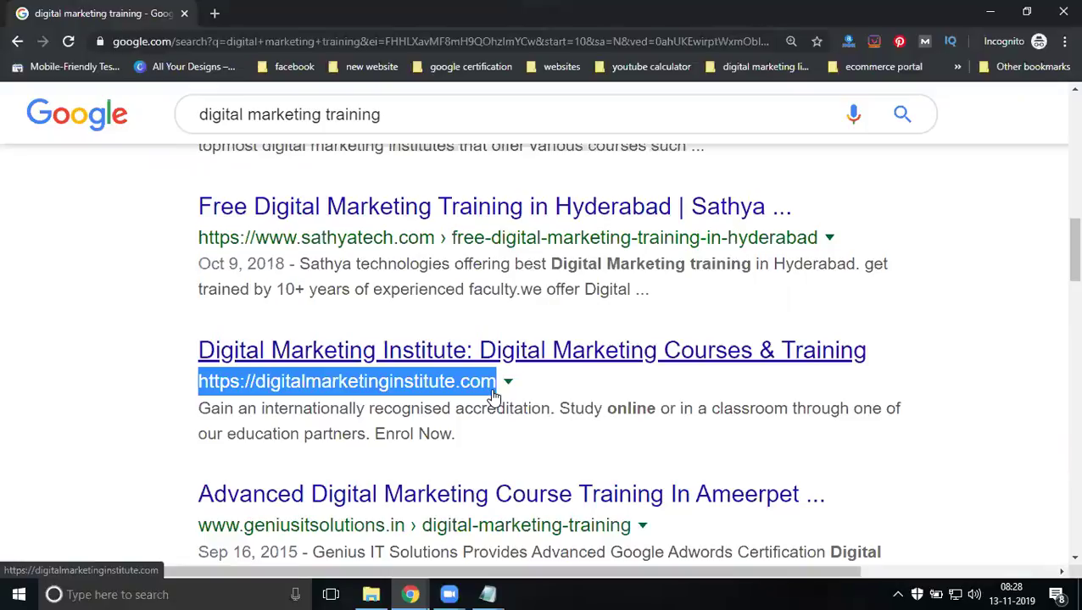
# Review the list of domain name types in the Notepad note at full-screen size, and put the note away.
pyautogui.click(490, 594)
pyautogui.click(566, 530)
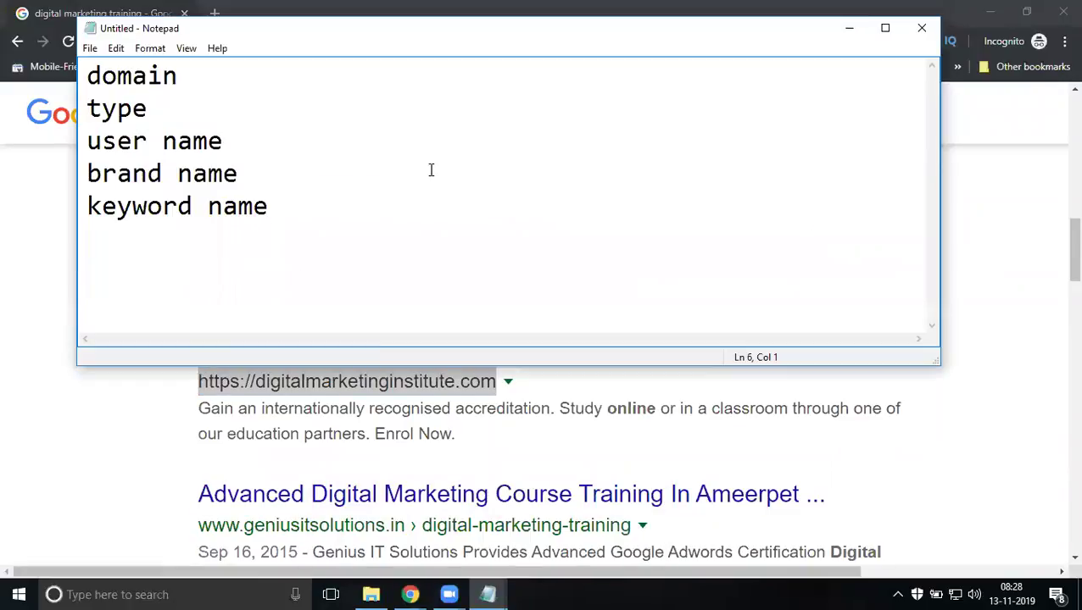
pyautogui.click(884, 28)
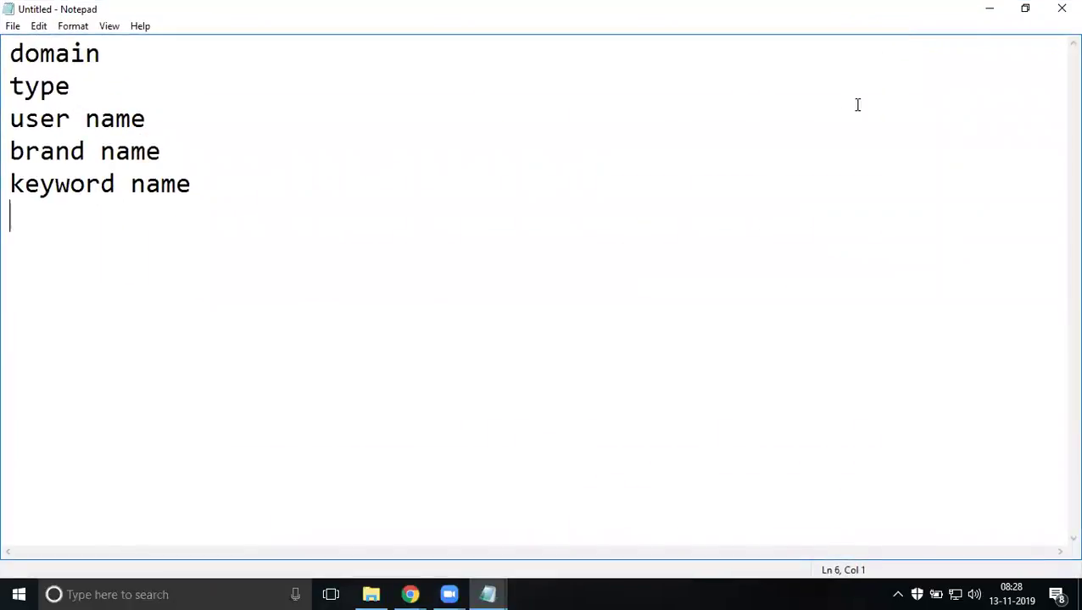
pyautogui.click(979, 12)
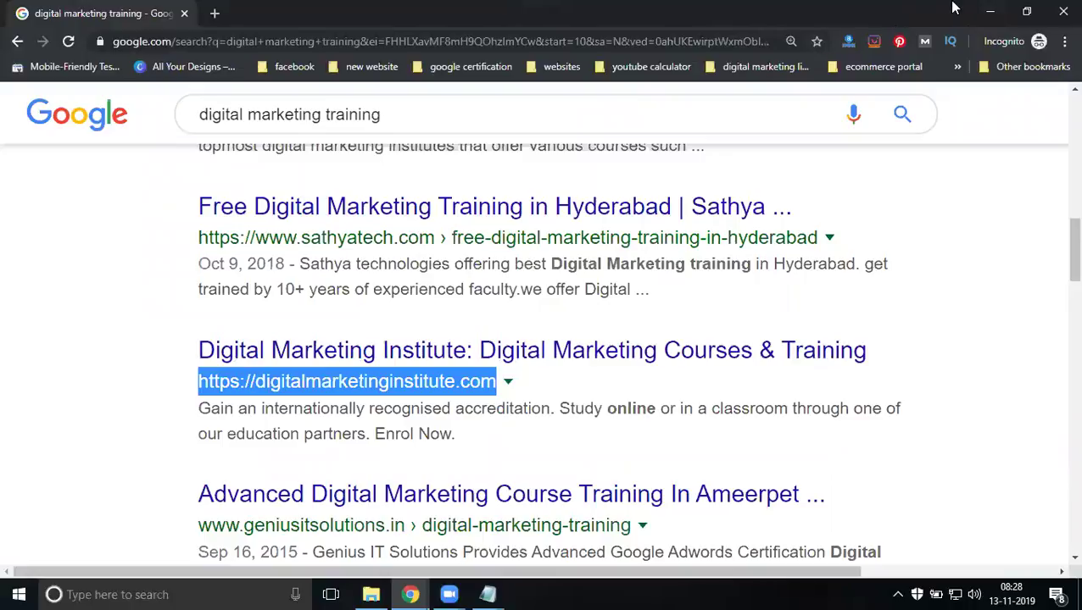
# Return to the GoDaddy page and check the availability of the domain "digitalrisheb".
pyautogui.click(990, 11)
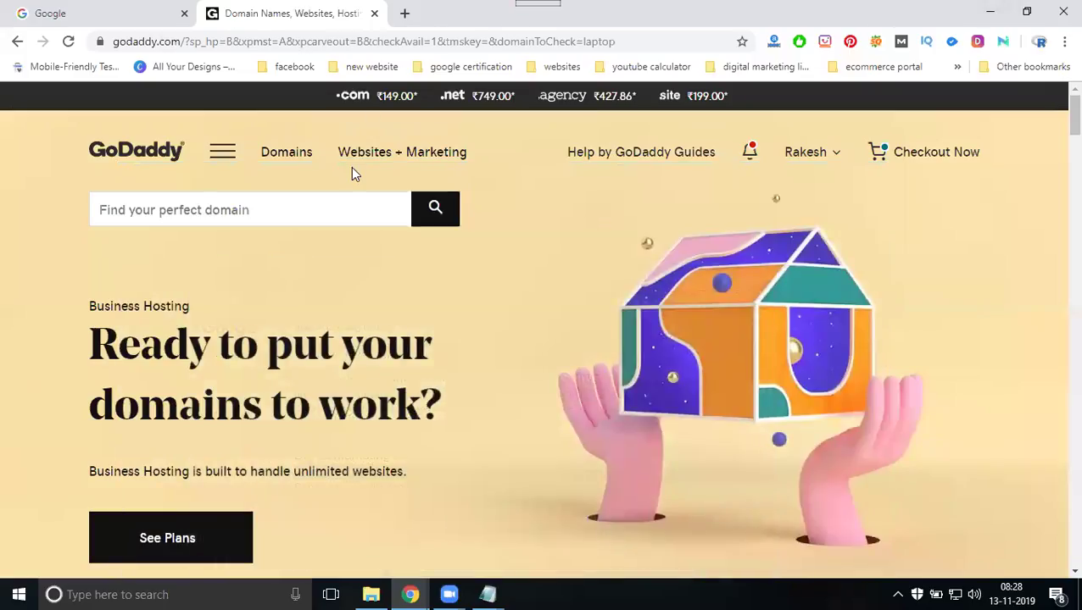
pyautogui.click(259, 213)
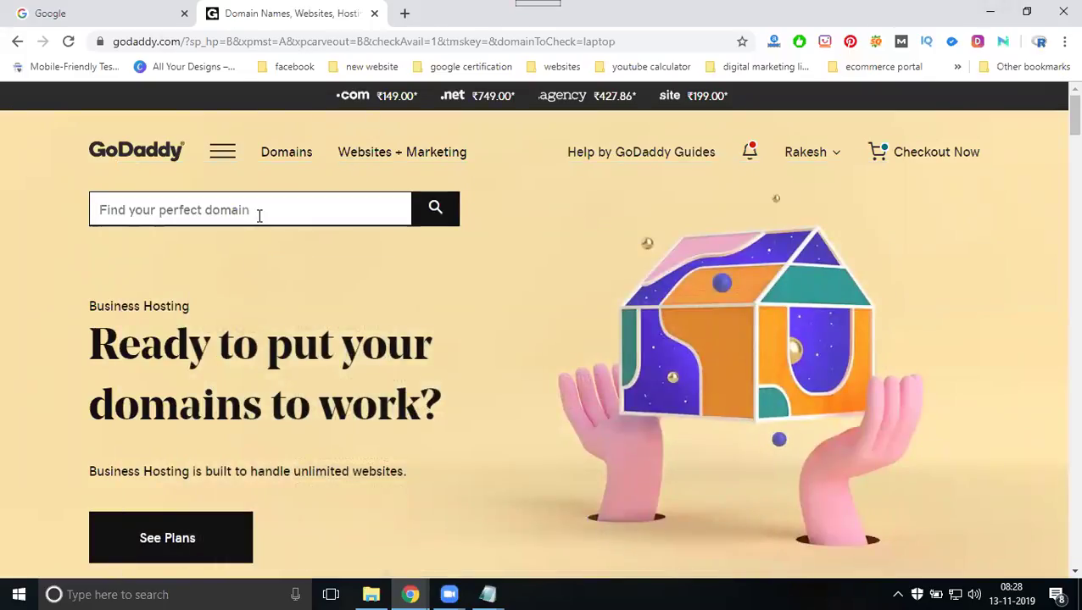
pyautogui.write('digitalrisheb')
pyautogui.click(434, 214)
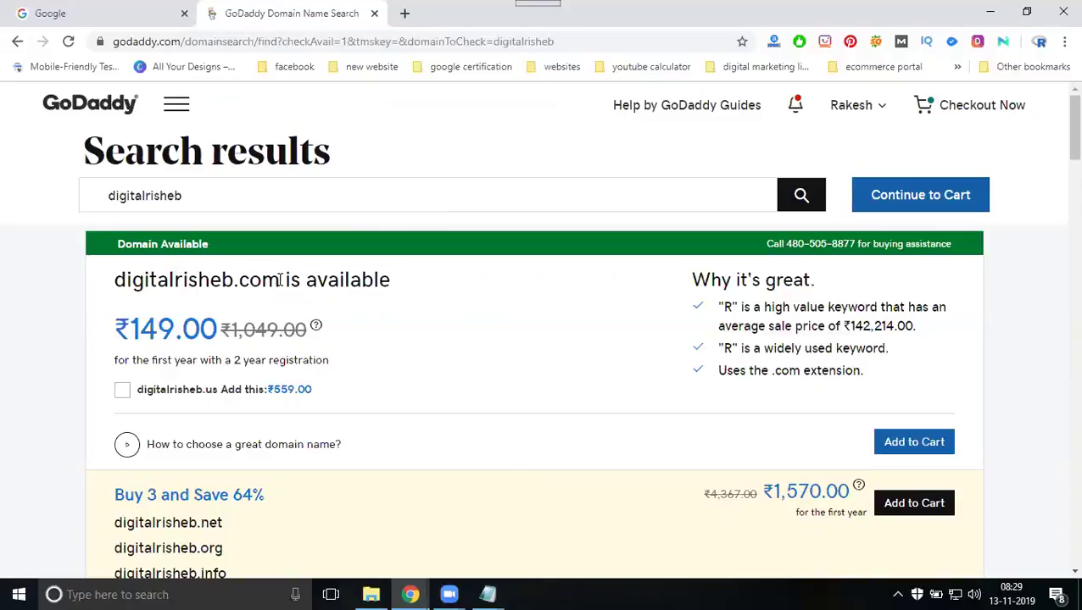
# Copy the searched name "digitalrisheb" and check the availability of the domain "flipkart" instead.
pyautogui.doubleClick(155, 195)
pyautogui.hotkey('ctrl', 'c')
pyautogui.write('flipkart')
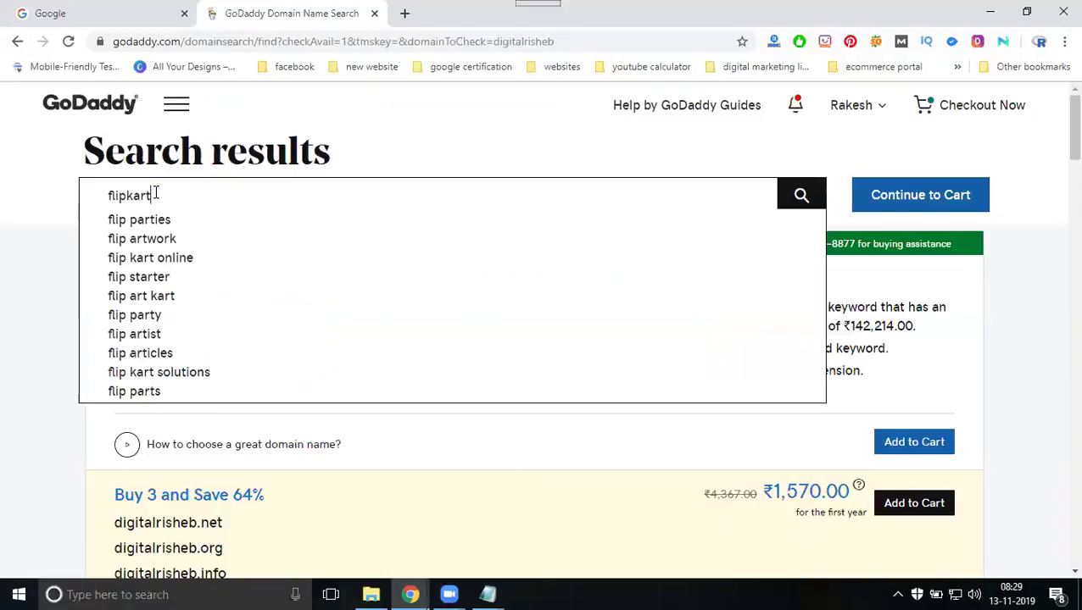
pyautogui.press('Return')
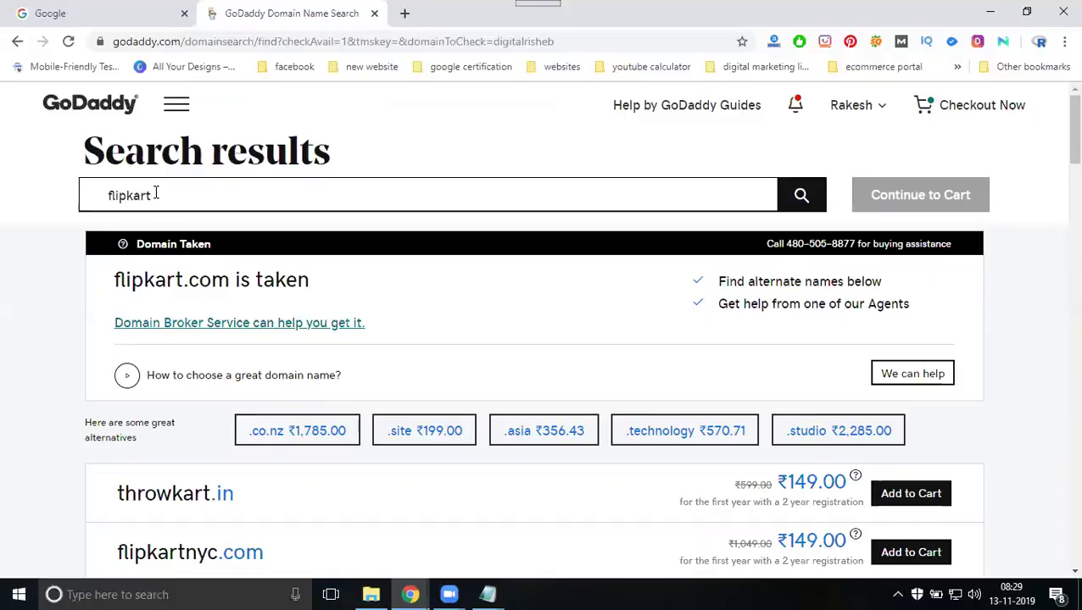
# Check the availability of the domain "flipkarthyd" and highlight its availability message and first-year price.
pyautogui.write('hyd')
pyautogui.click(798, 202)
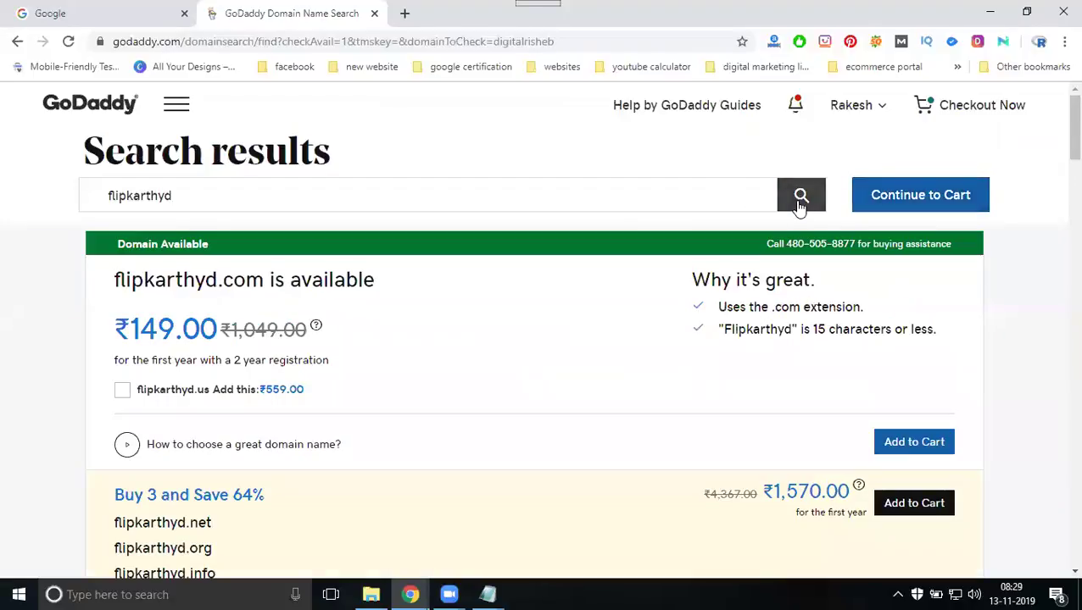
pyautogui.moveTo(234, 282); pyautogui.dragTo(363, 280)
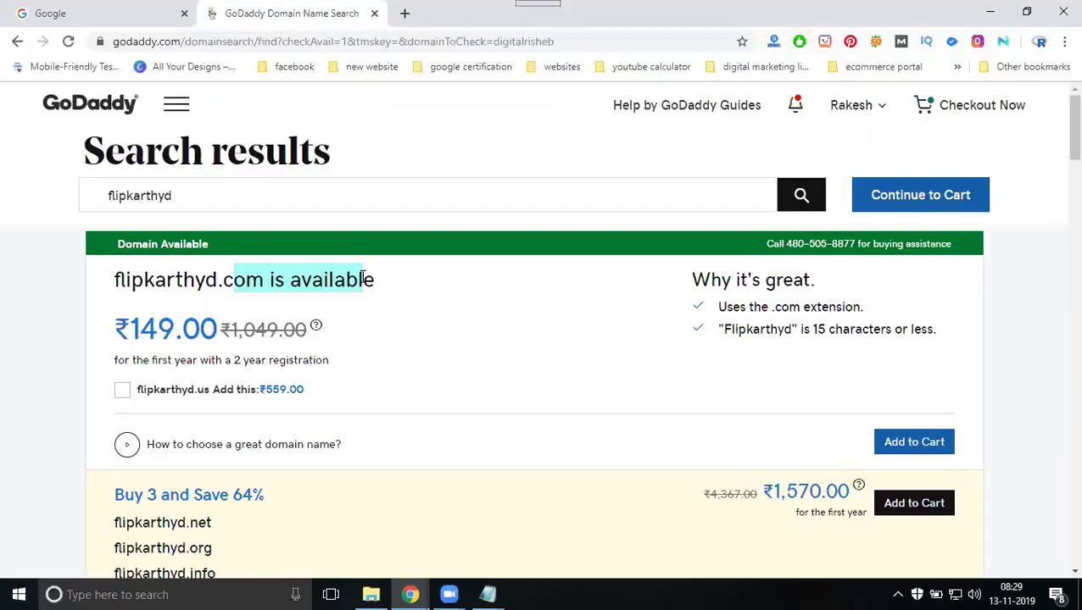
pyautogui.moveTo(132, 331); pyautogui.dragTo(188, 331)
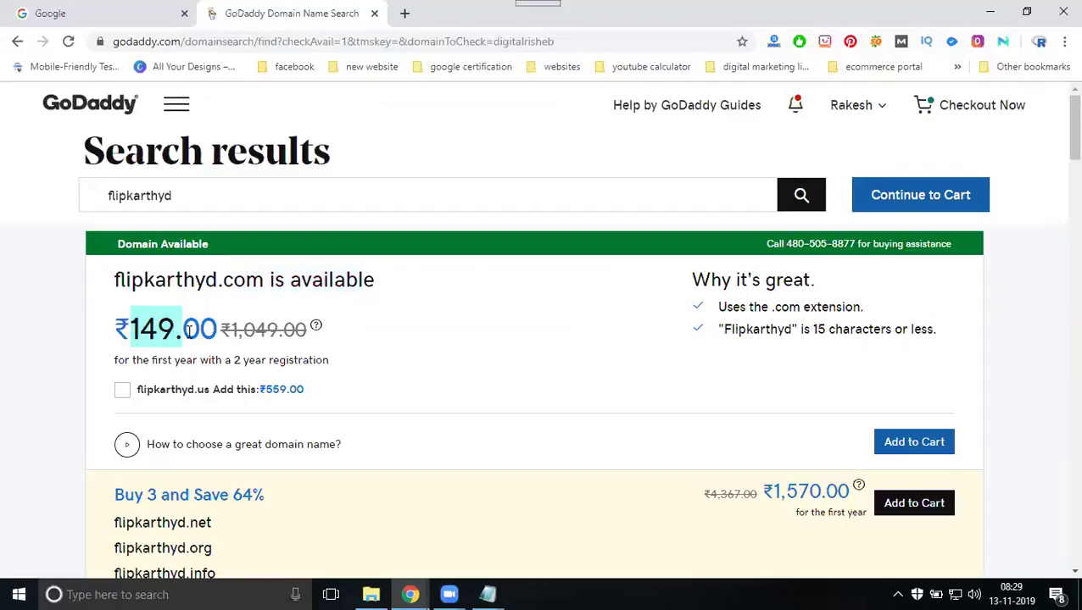
# Search again for the copied domain "digitalrisheb" and highlight its first-year price.
pyautogui.doubleClick(200, 195)
pyautogui.hotkey('ctrl', 'v')
pyautogui.press('Return')
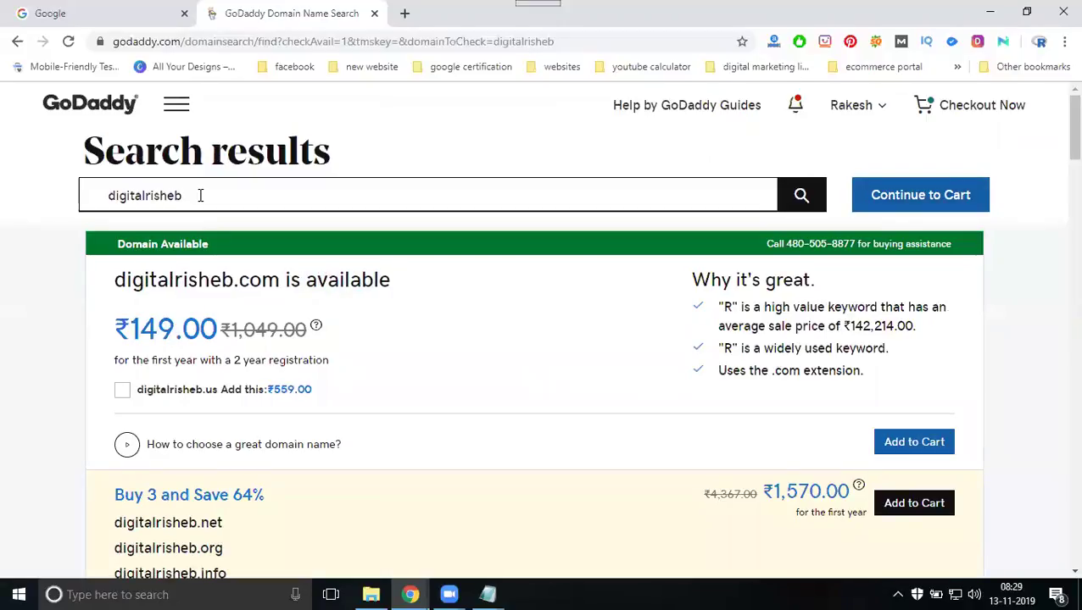
pyautogui.moveTo(130, 329); pyautogui.dragTo(207, 329)
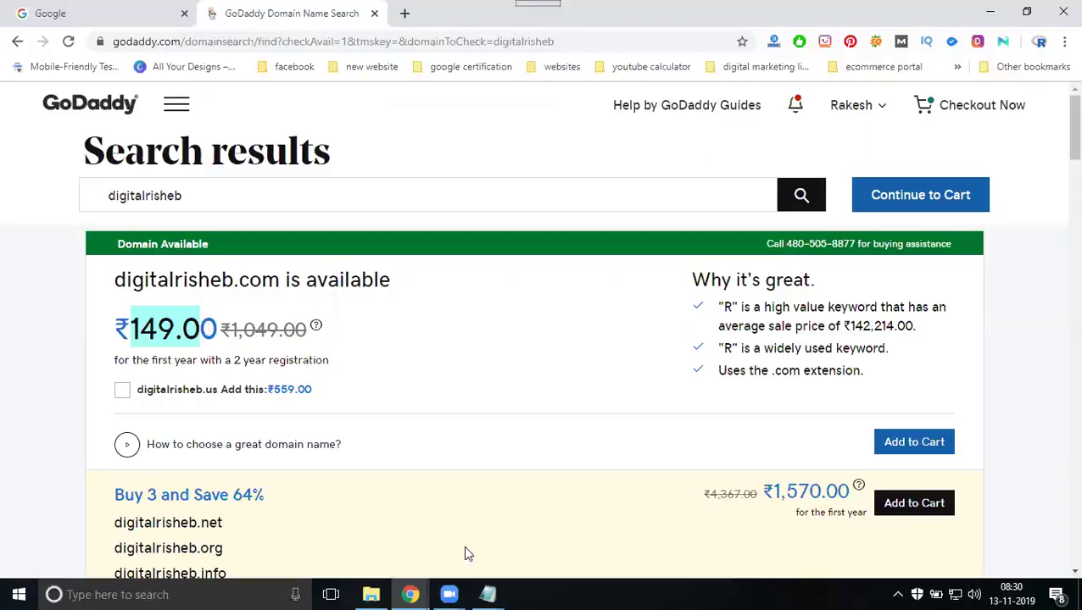
# Add the line "1y 2y 3y 5 y 10y" below the domain types in the untitled Notepad note, and put the note away.
pyautogui.click(488, 595)
pyautogui.click(525, 540)
pyautogui.click(243, 194)
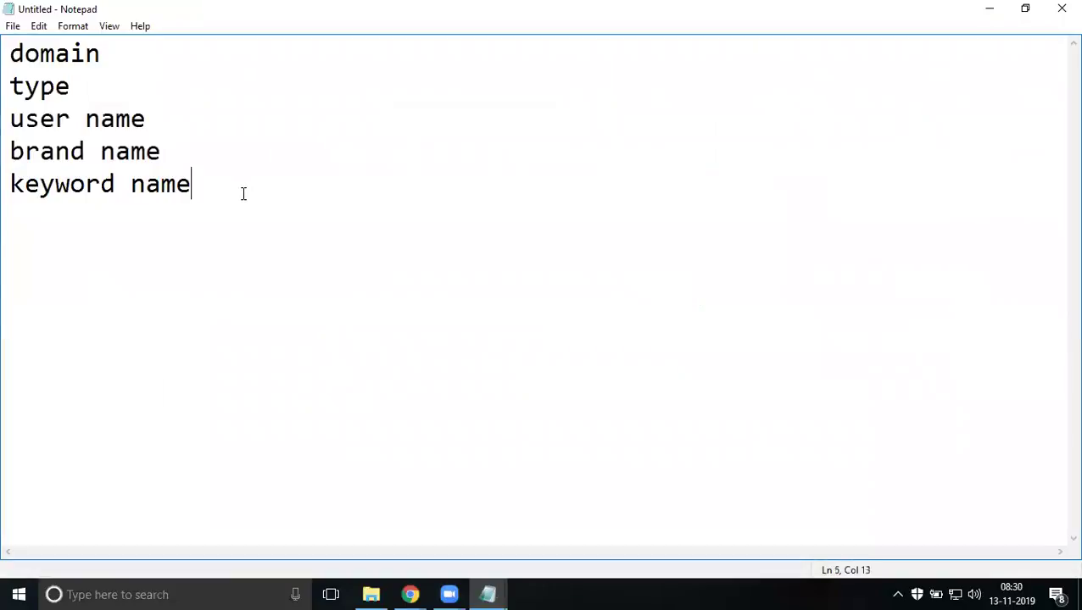
pyautogui.press('Return')
pyautogui.press('Return')
pyautogui.write('1y 2y 3')
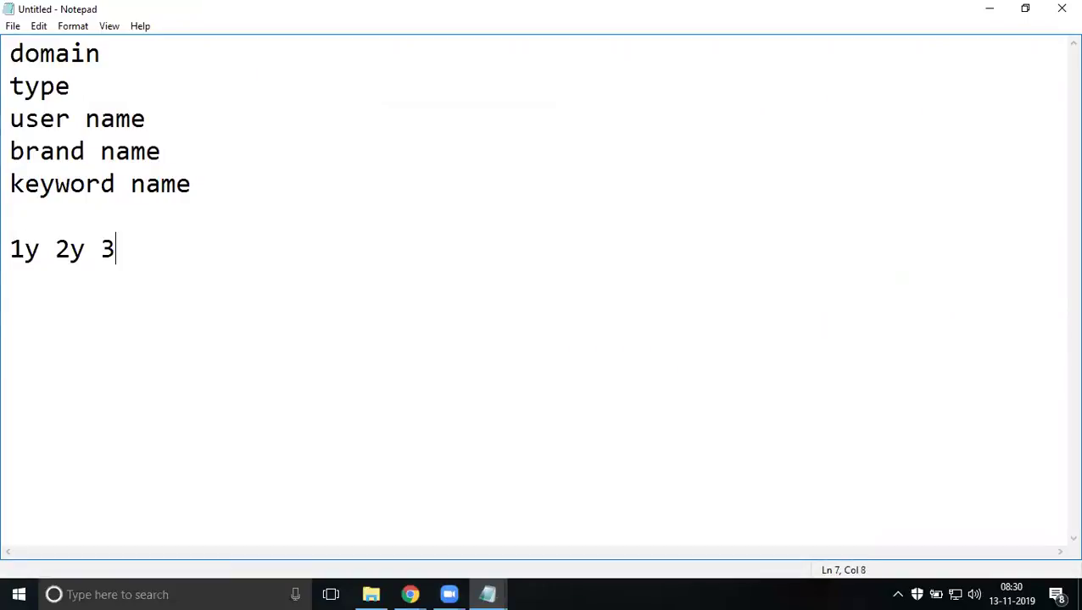
pyautogui.write('y 5 y ')
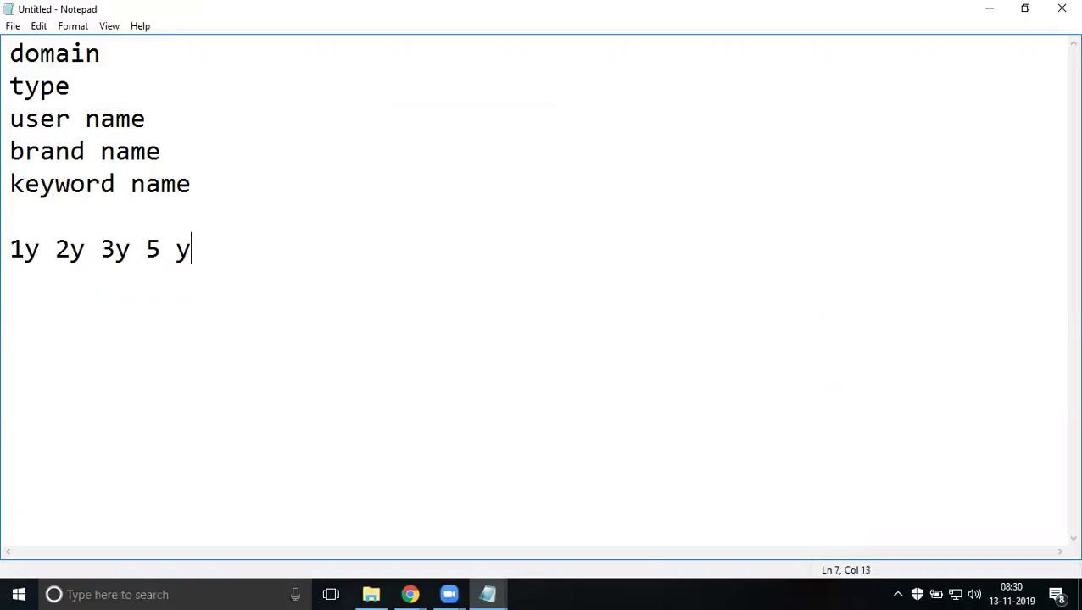
pyautogui.write('10y')
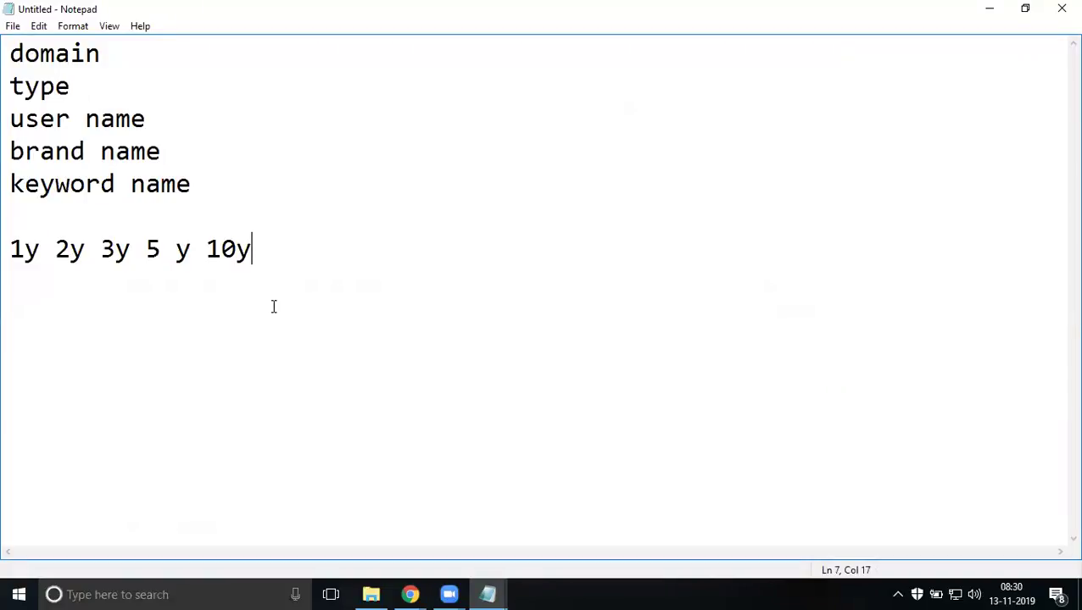
pyautogui.click(975, 12)
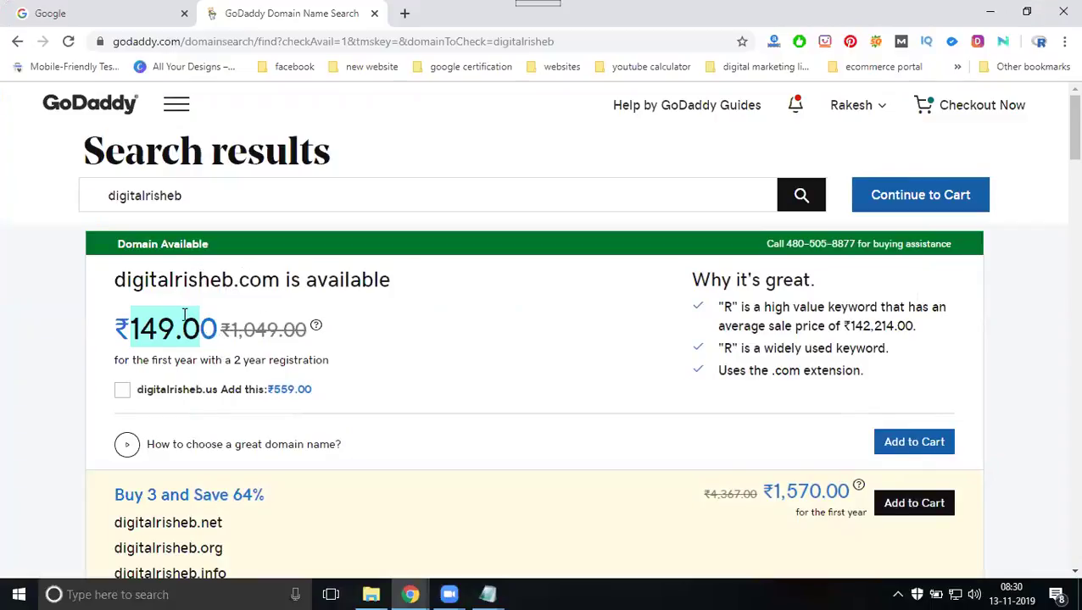
# Add digitalrisheb.com to the cart and proceed to the privacy plan selection.
pyautogui.click(913, 443)
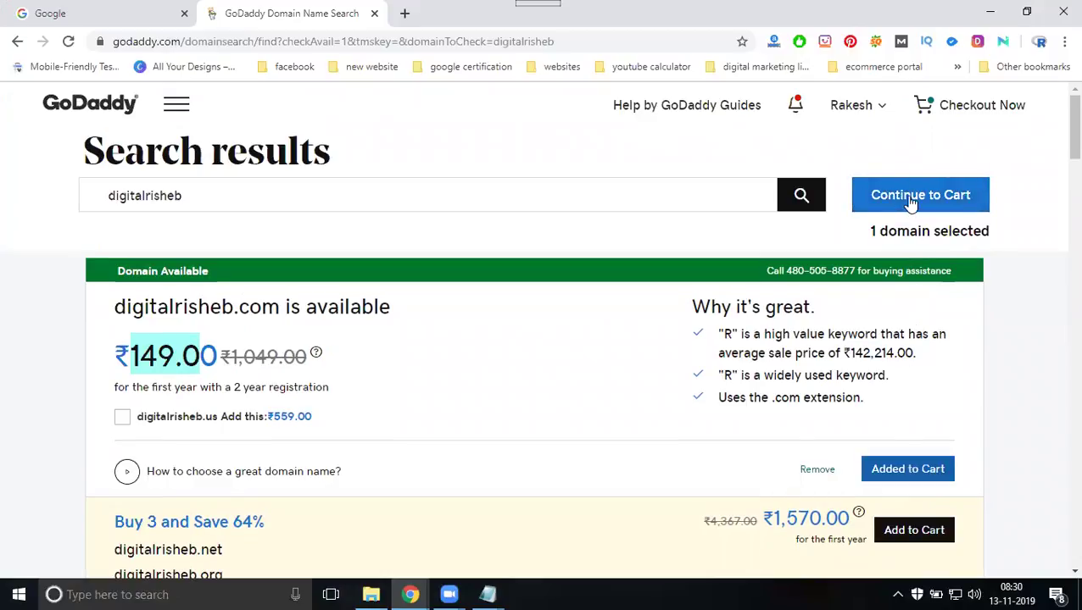
pyautogui.click(910, 202)
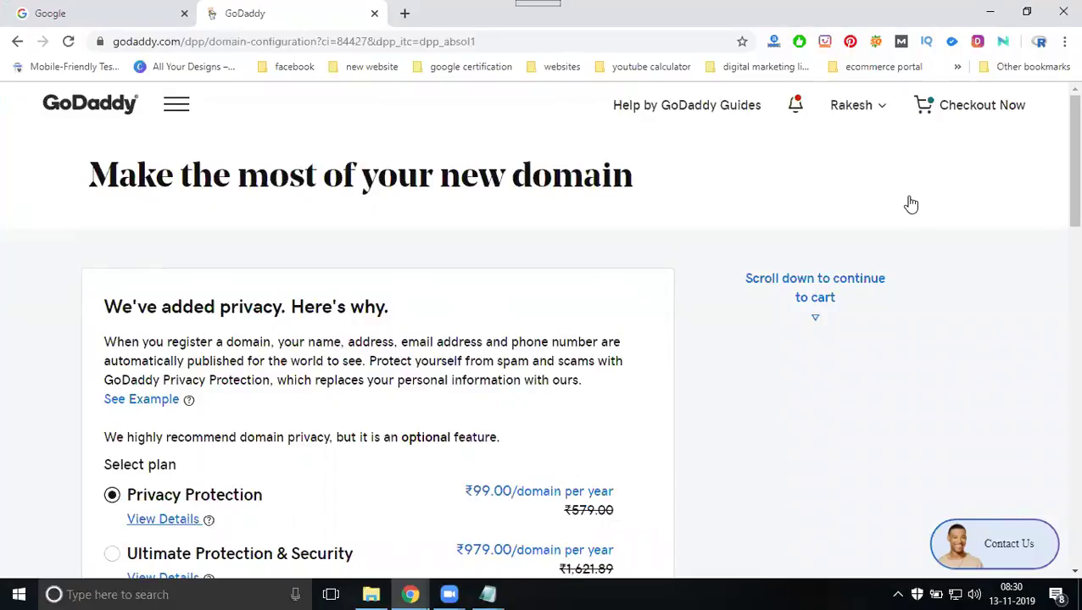
pyautogui.scroll(-2, 886, 199)
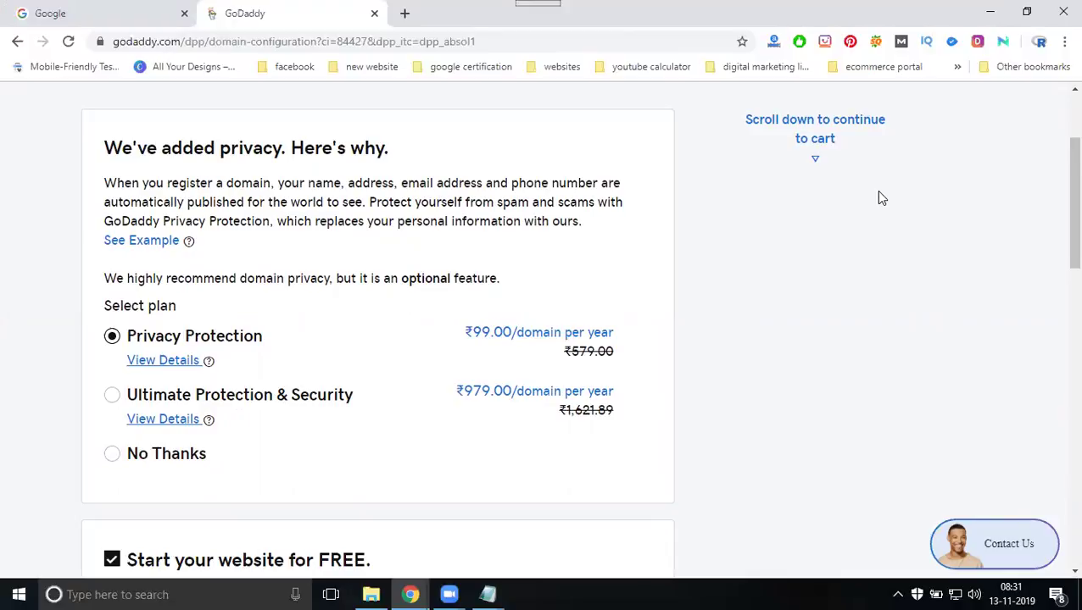
pyautogui.scroll(-2, 644, 178)
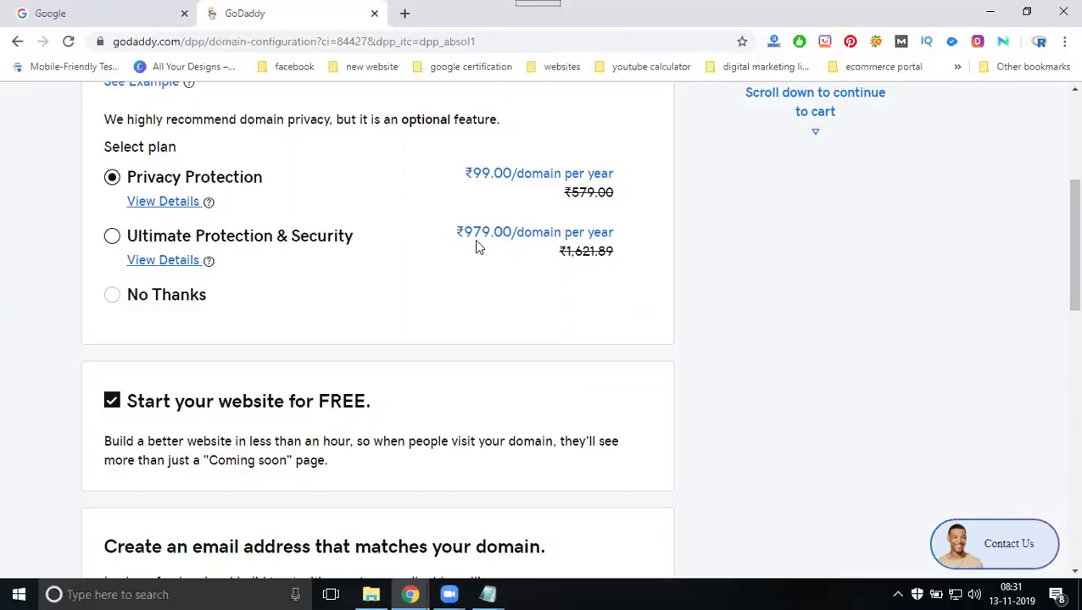
# Read the details of the Privacy Protection and Ultimate Protection & Security plans.
pyautogui.click(163, 204)
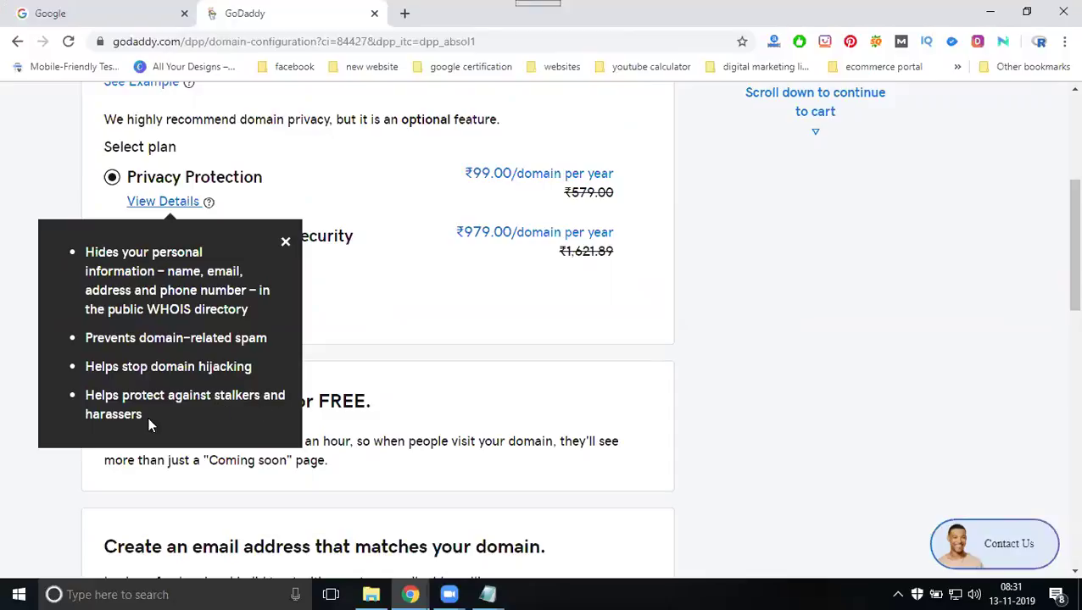
pyautogui.click(2, 234)
pyautogui.click(155, 264)
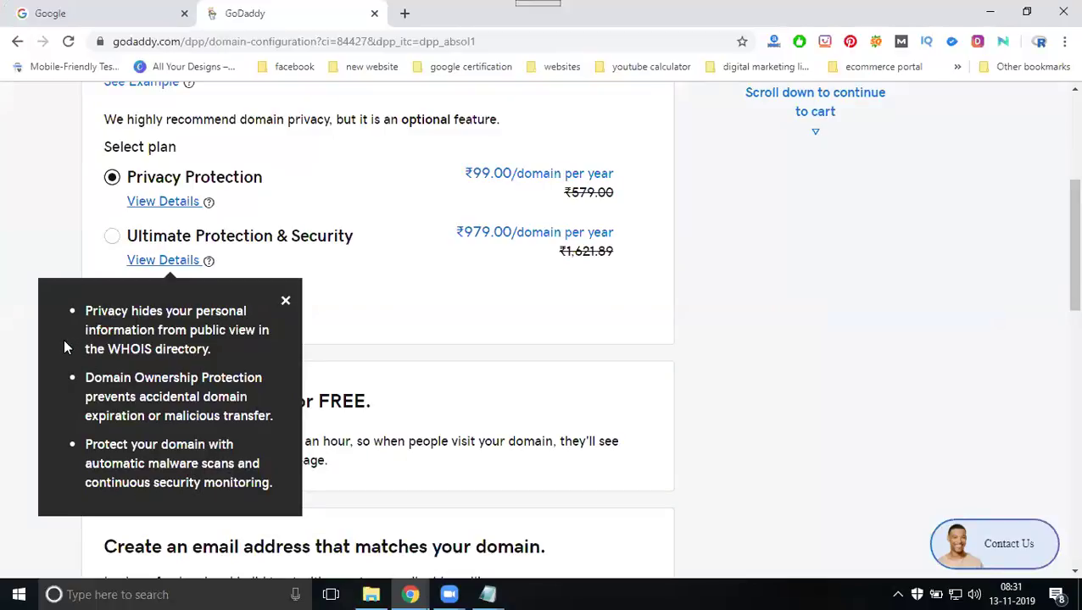
pyautogui.click(29, 229)
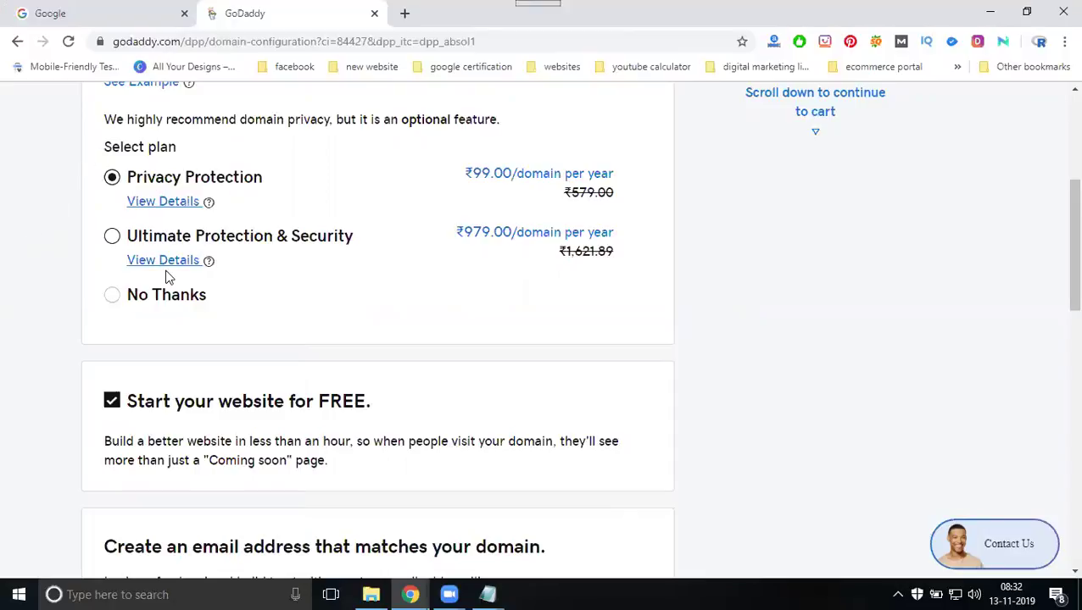
# Decline the domain privacy plans with No Thanks and deselect the "Start your website for FREE" offer.
pyautogui.click(162, 302)
pyautogui.scroll(-2, 93, 310)
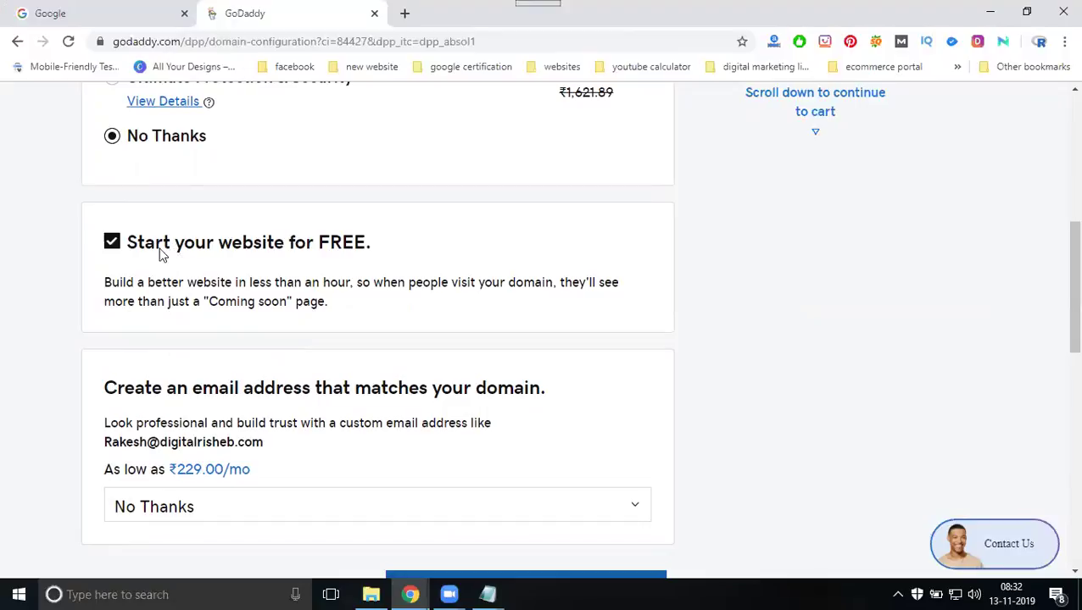
pyautogui.click(113, 243)
pyautogui.scroll(-2, 112, 243)
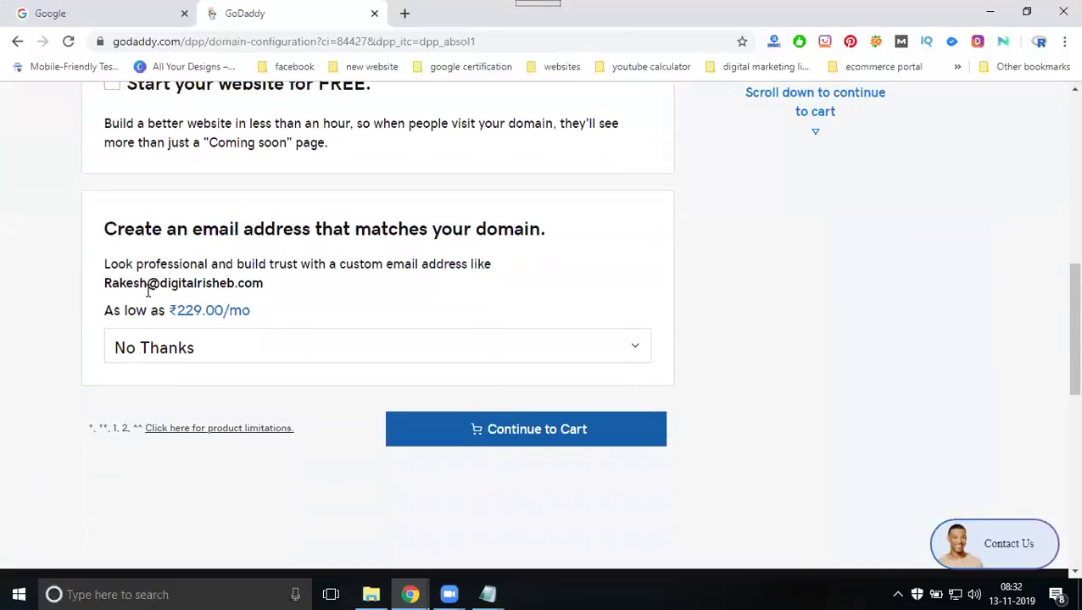
# Highlight the sample custom email address, review the email plans and keep the No Thanks option.
pyautogui.moveTo(105, 284); pyautogui.dragTo(266, 287)
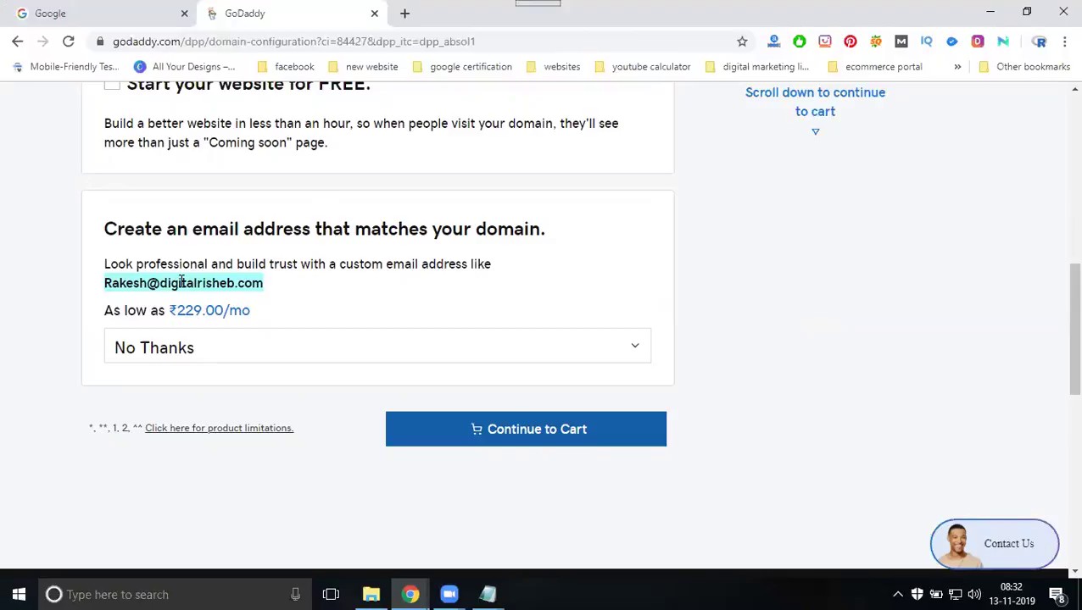
pyautogui.click(165, 356)
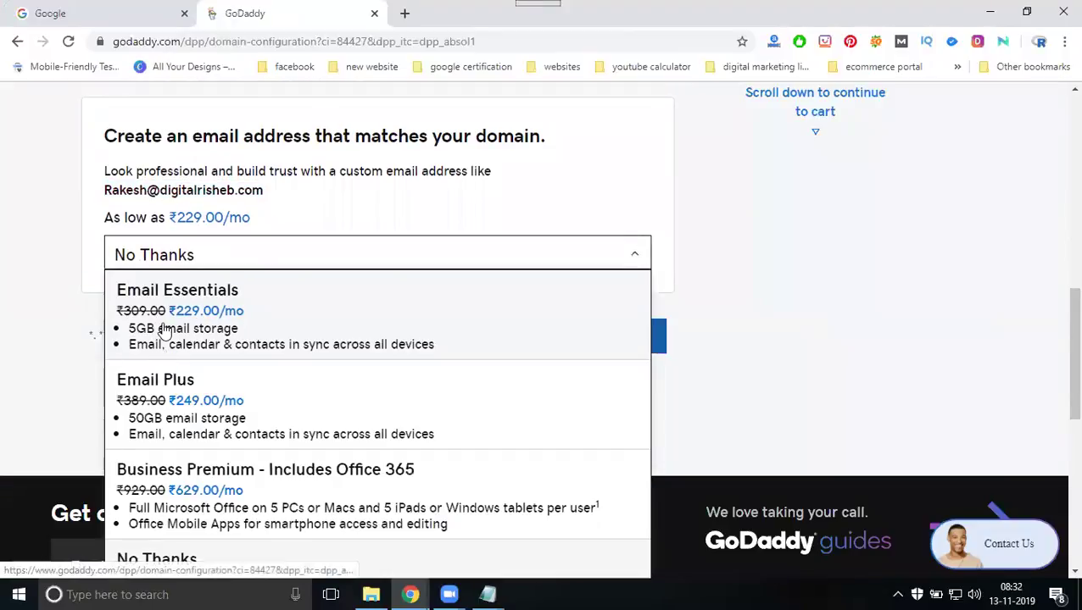
pyautogui.scroll(-1, 174, 330)
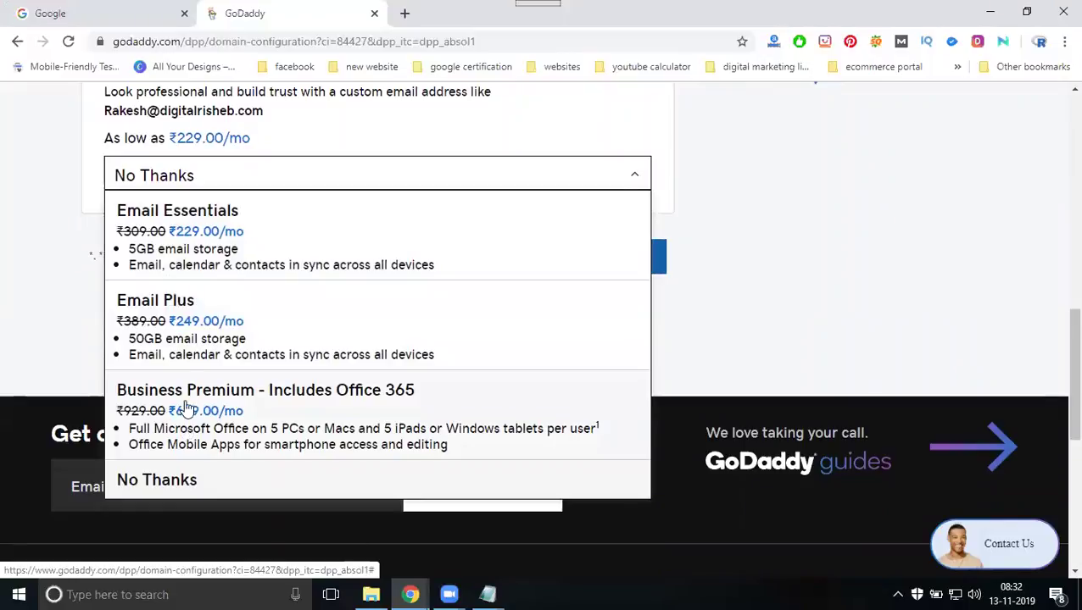
pyautogui.click(161, 481)
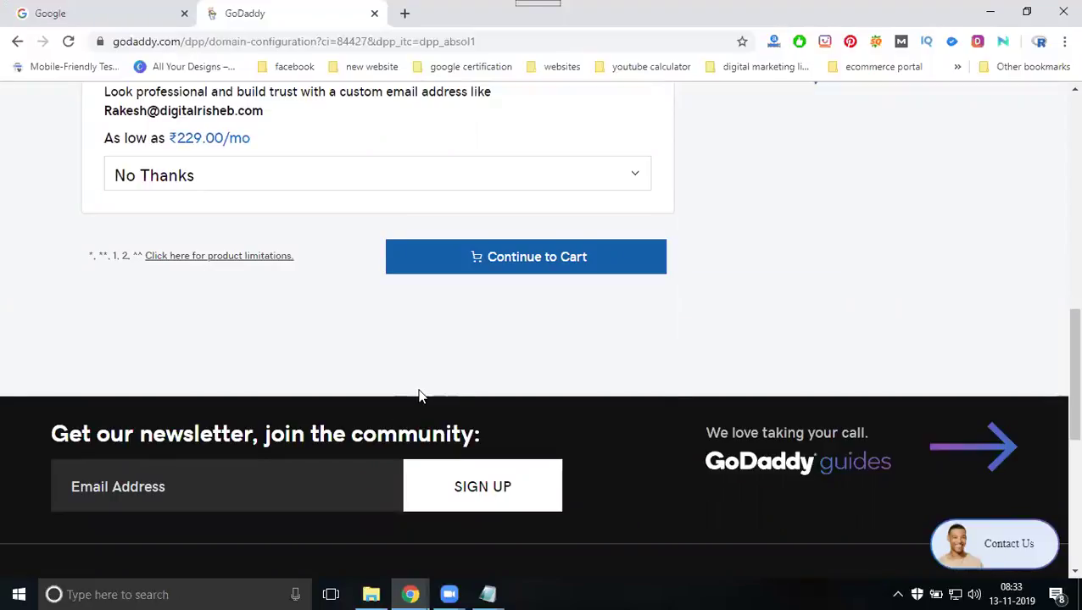
# Continue to the cart with the chosen options and review the subtotal, taxes and total for digitalrisheb.com.
pyautogui.scroll(10, 419, 395)
pyautogui.scroll(-10, 419, 395)
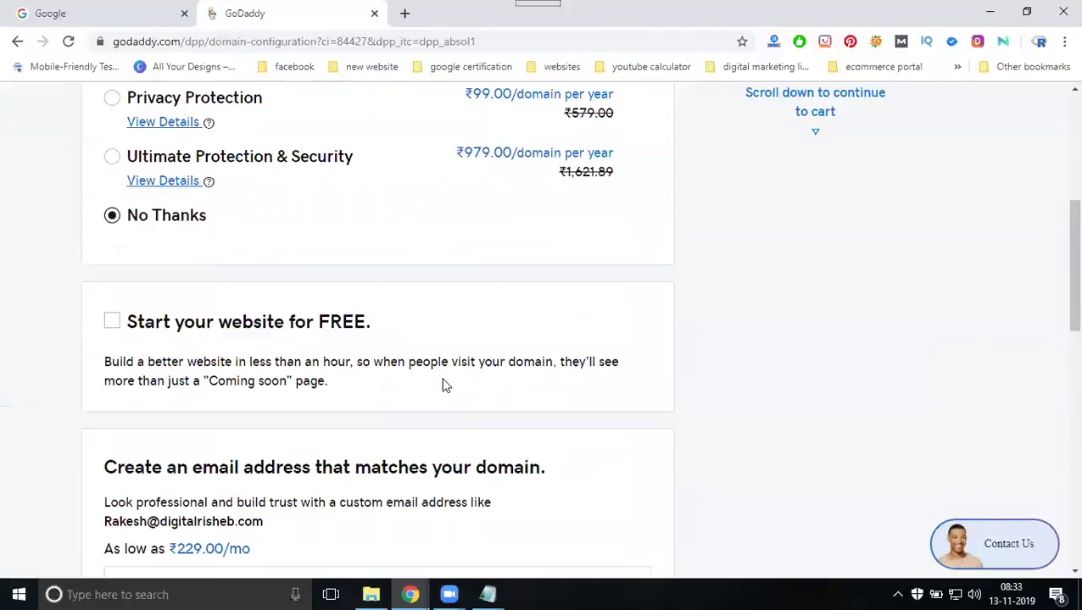
pyautogui.click(543, 195)
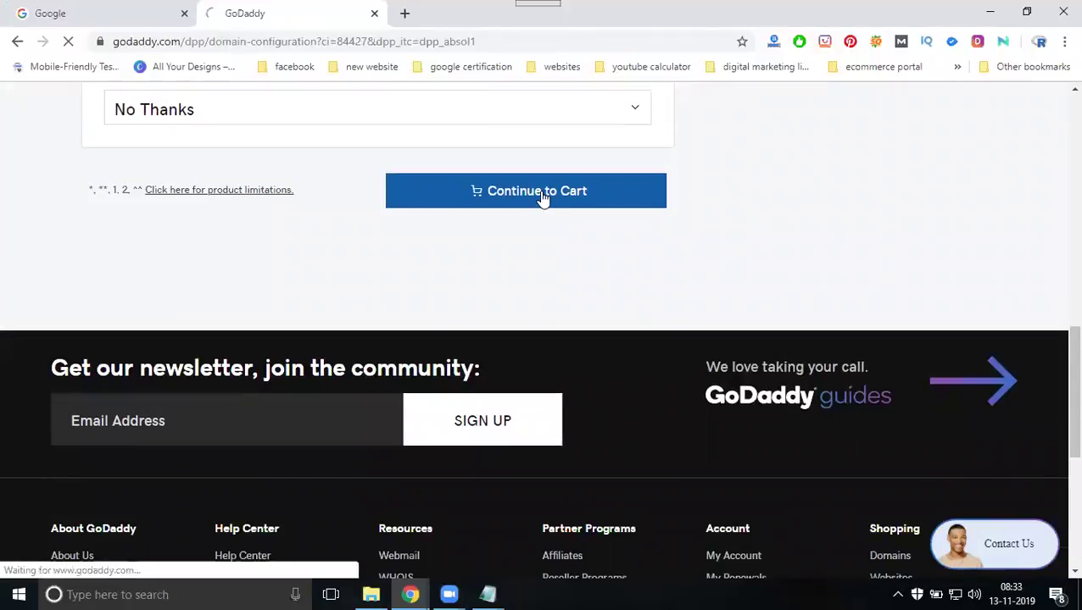
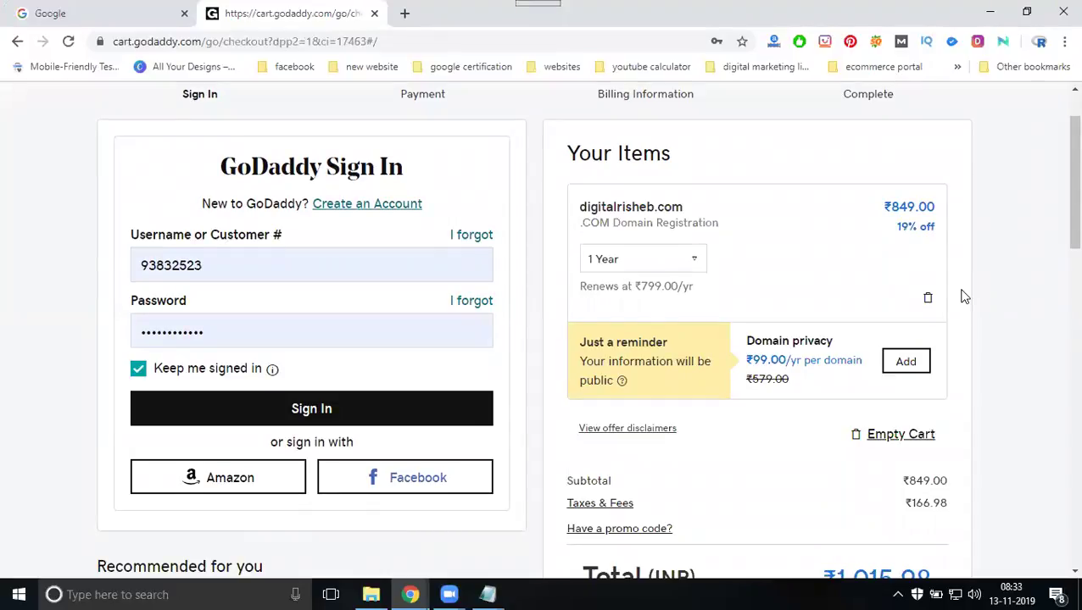
pyautogui.scroll(-4, 949, 297)
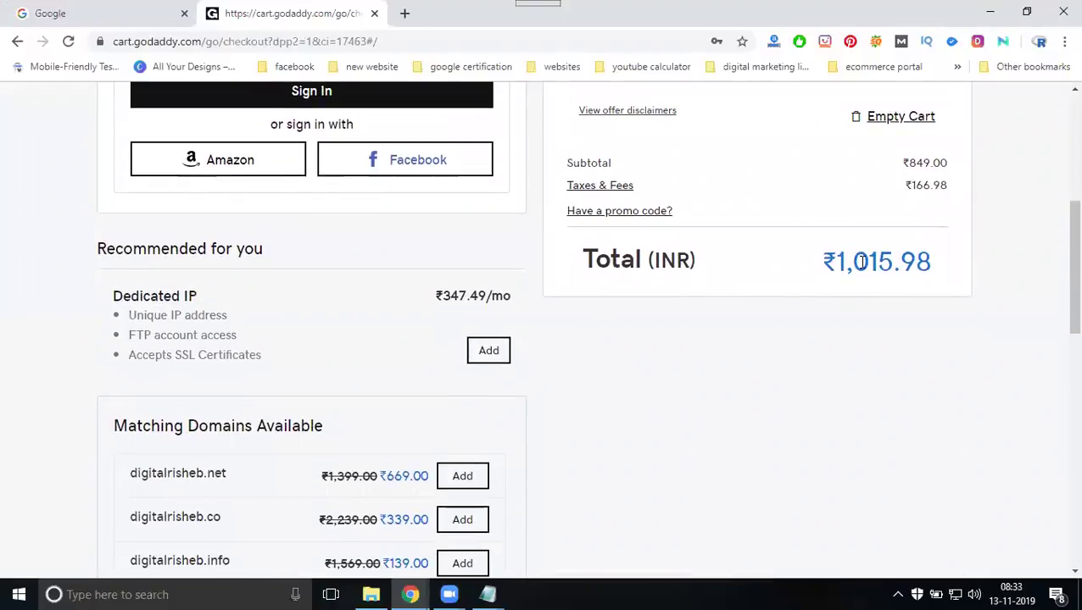
pyautogui.scroll(1, 862, 262)
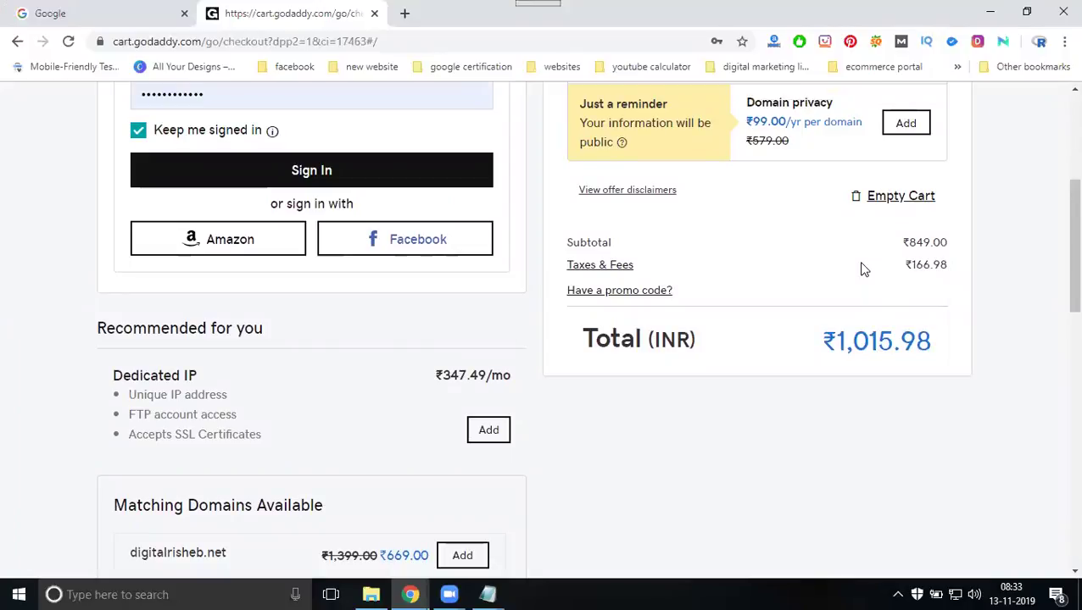
pyautogui.scroll(3, 862, 269)
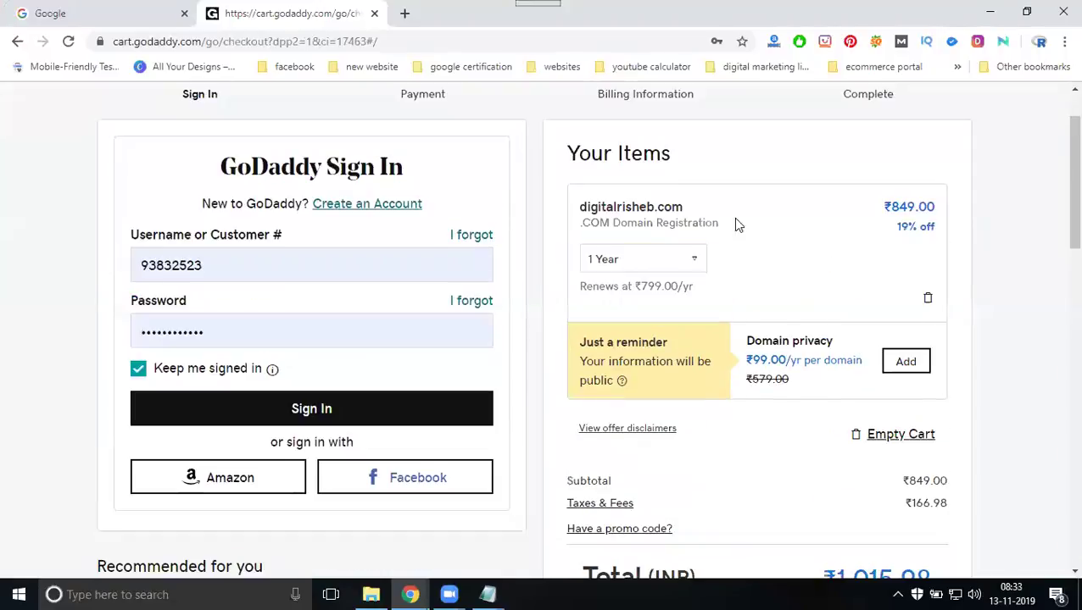
# Set the registration period of digitalrisheb.com to 2 Years and review the order total.
pyautogui.click(694, 259)
pyautogui.click(644, 327)
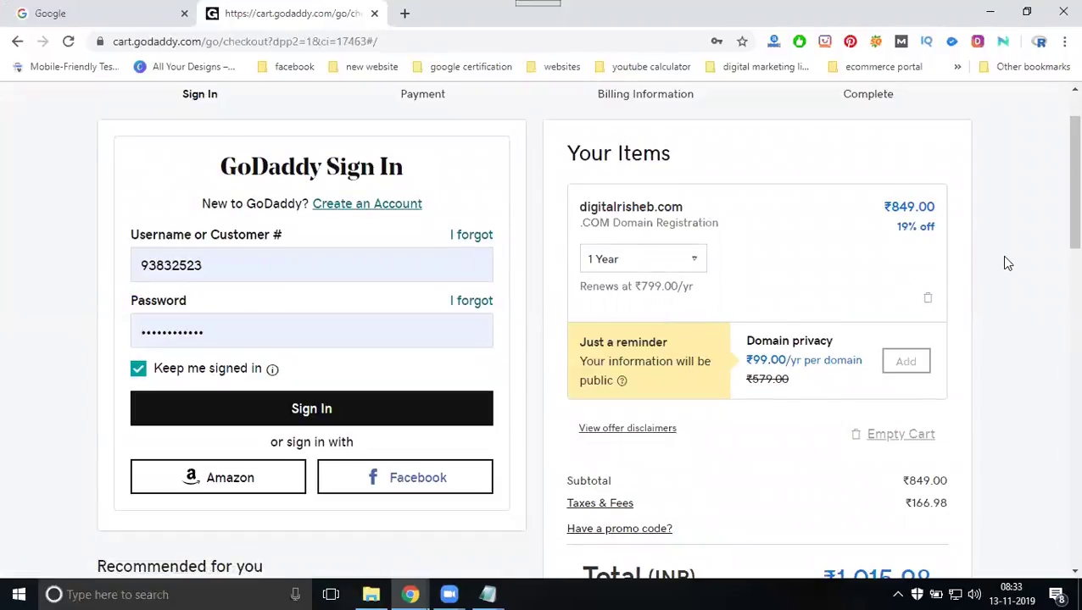
pyautogui.scroll(-3, 1006, 263)
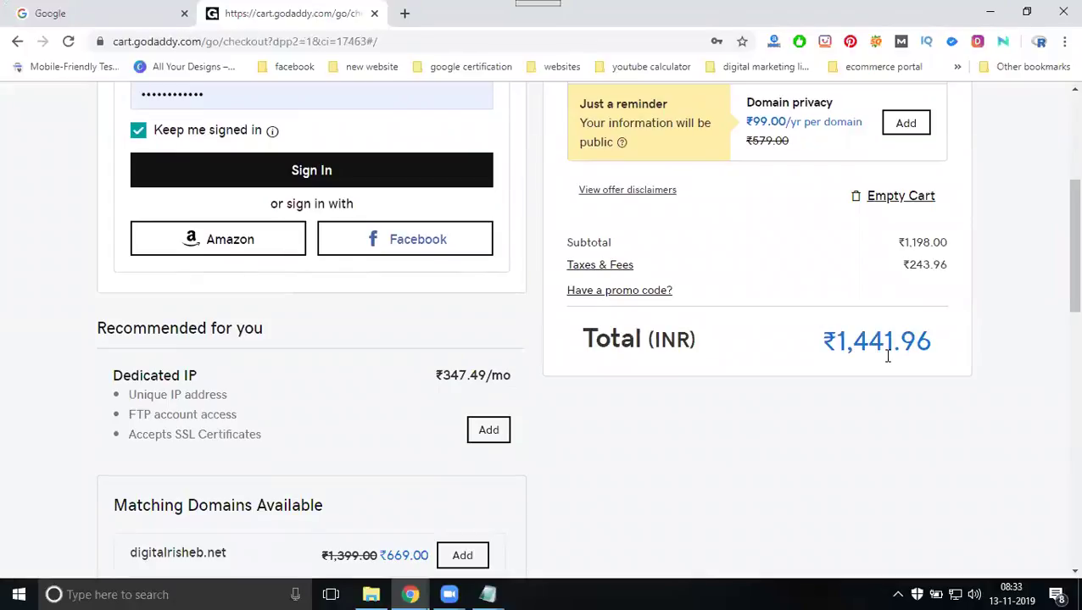
pyautogui.scroll(3, 886, 347)
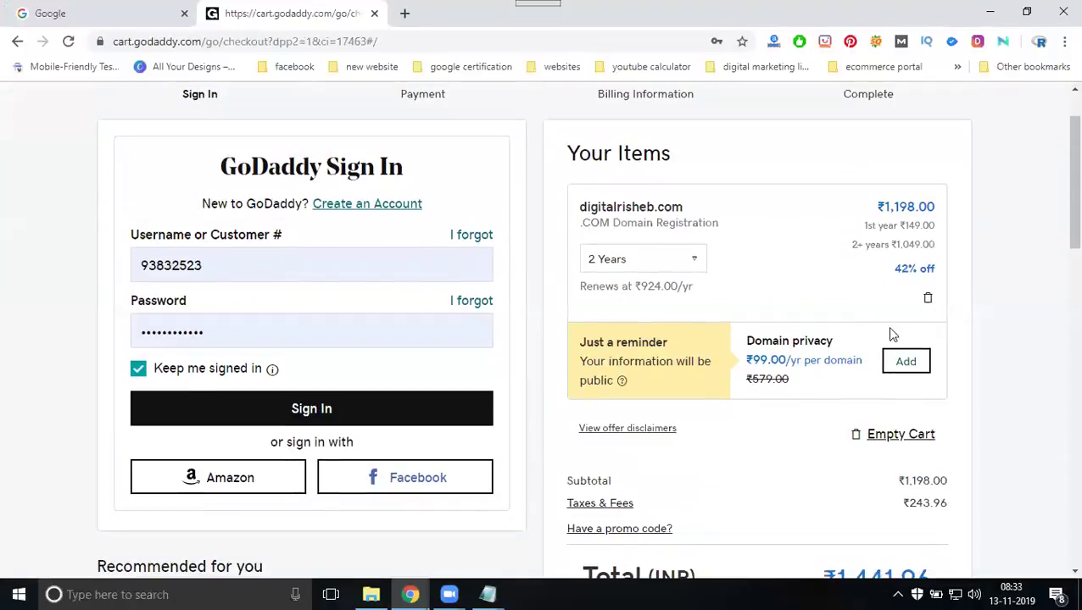
# Enlarge the checkout page to 200% to examine the price breakdown of digitalrisheb.com.
pyautogui.hotkey('ctrl', '+')
pyautogui.hotkey('ctrl', '+')
pyautogui.hotkey('ctrl', '+')
pyautogui.hotkey('ctrl', '+')
pyautogui.hotkey('ctrl', '+')
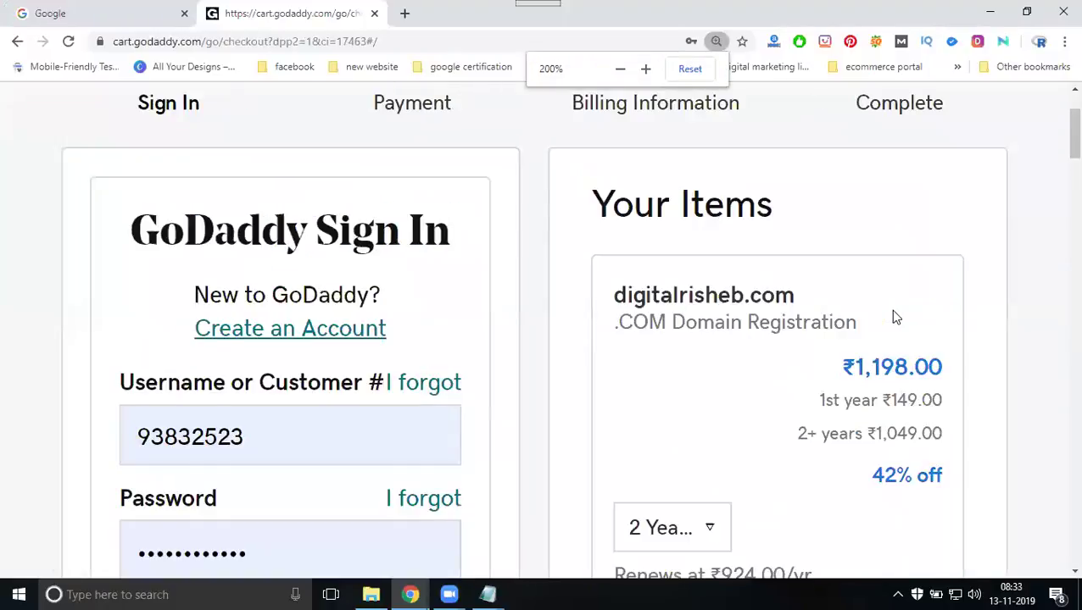
pyautogui.hotkey('ctrl', '+')
pyautogui.scroll(-2, 890, 309)
pyautogui.scroll(-1, 704, 500)
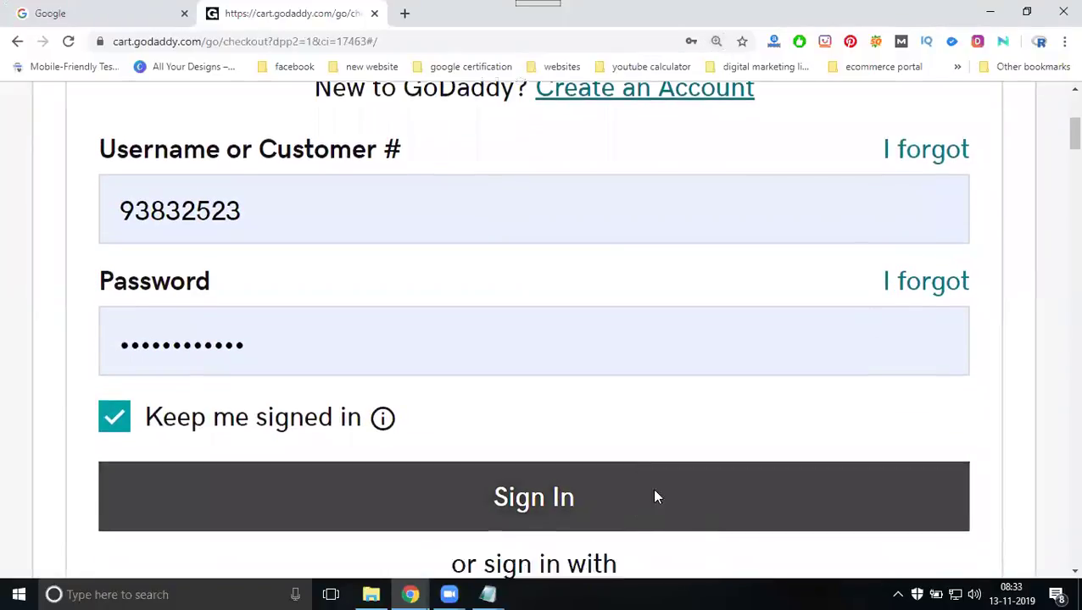
pyautogui.hotkey('ctrl', '+')
pyautogui.hotkey('ctrl', '+')
pyautogui.hotkey('ctrl', '+')
pyautogui.hotkey('ctrl', '+')
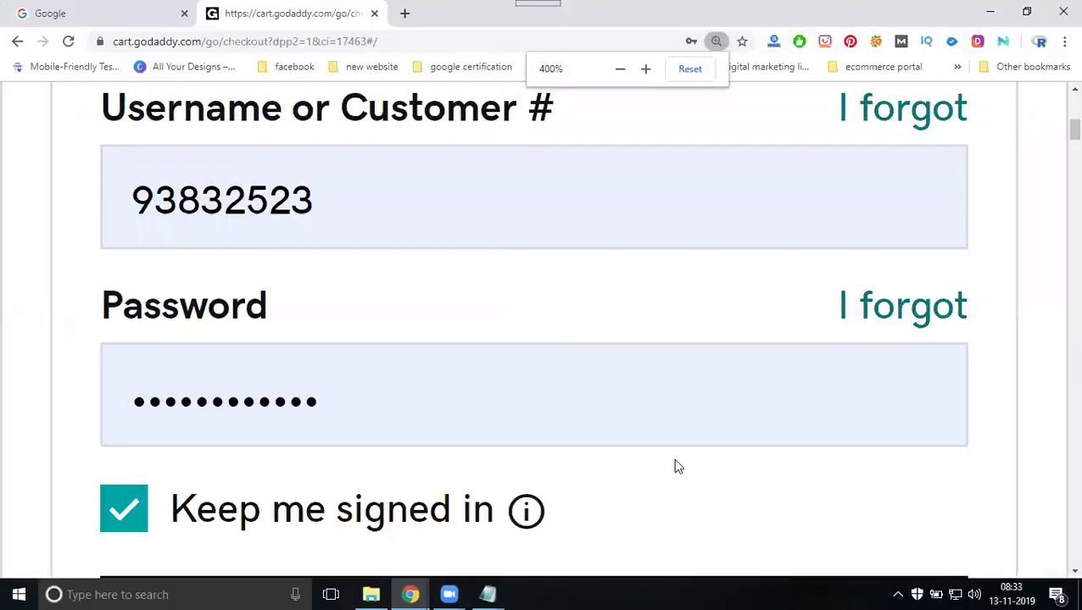
pyautogui.hotkey('ctrl', '-')
pyautogui.hotkey('ctrl', '-')
pyautogui.hotkey('ctrl', '-')
pyautogui.hotkey('ctrl', '-')
pyautogui.hotkey('ctrl', '-')
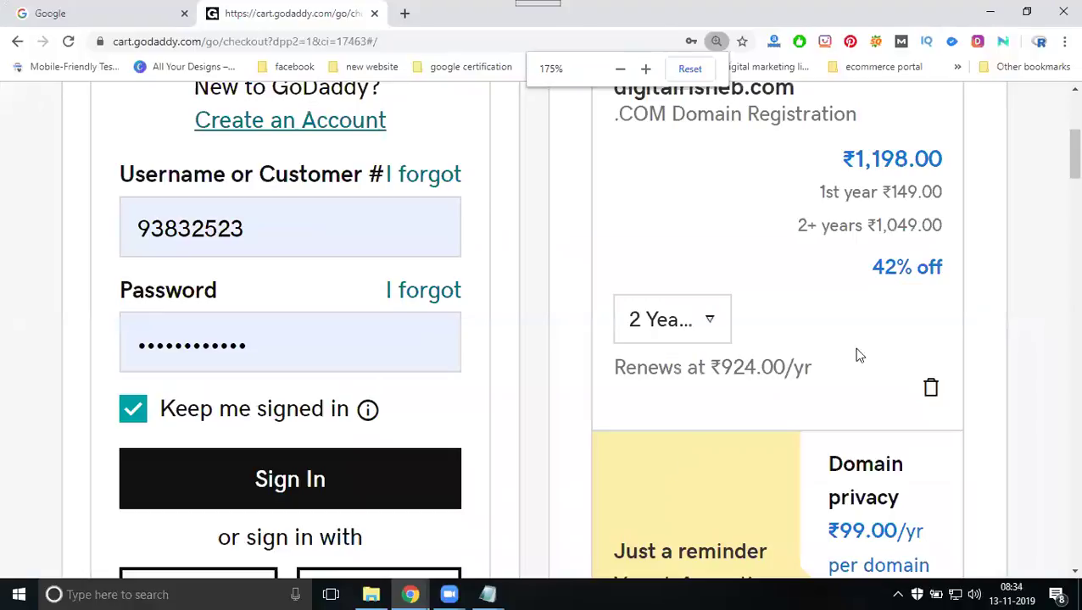
# Highlight the first-year and 2+ years prices of digitalrisheb.com and review the order total for two years.
pyautogui.moveTo(821, 191); pyautogui.dragTo(920, 193)
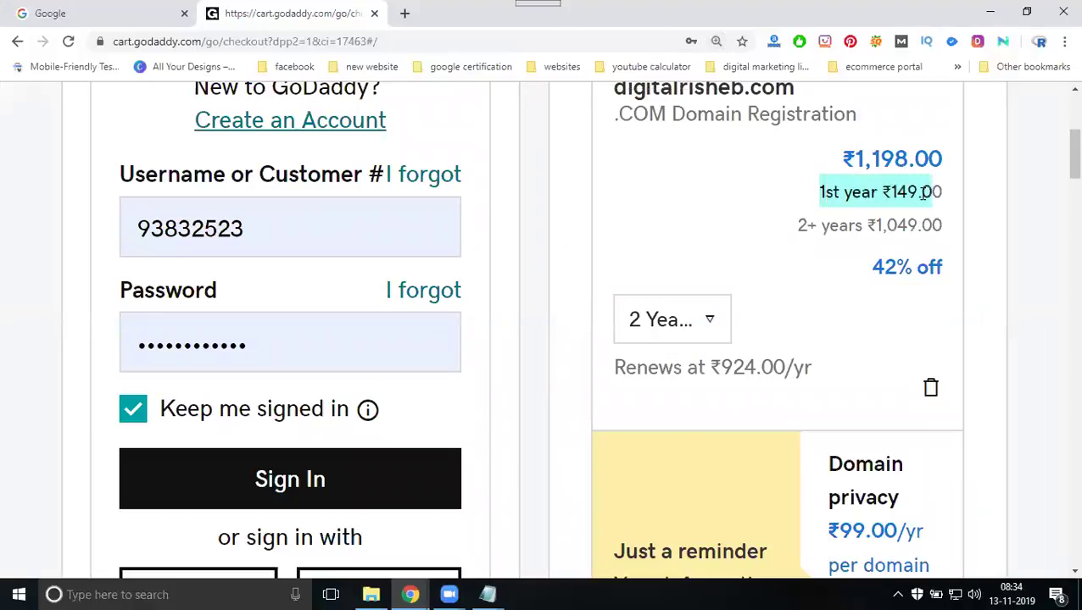
pyautogui.moveTo(806, 225); pyautogui.dragTo(918, 224)
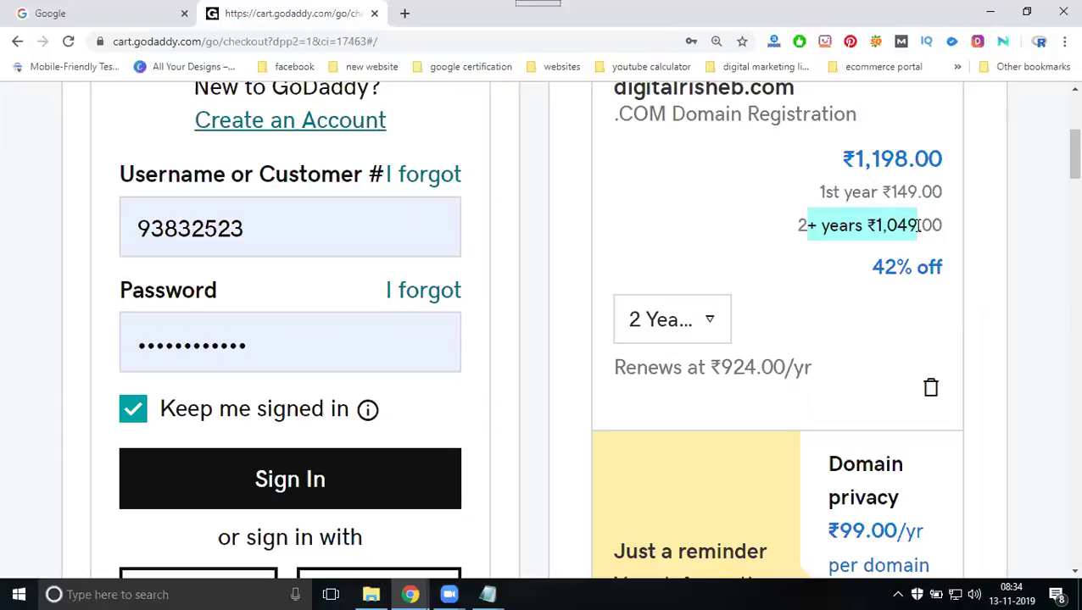
pyautogui.scroll(-8, 917, 225)
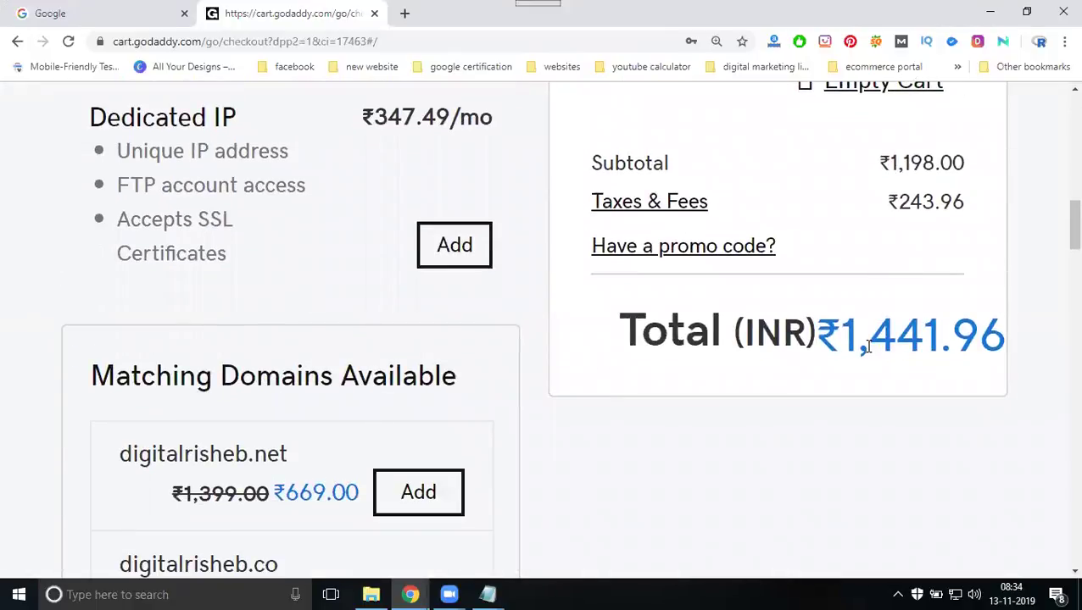
# Open Calculator and multiply the yearly cost of 1015 by 2.
pyautogui.press('super+r')
pyautogui.write('calc')
pyautogui.press('Return')
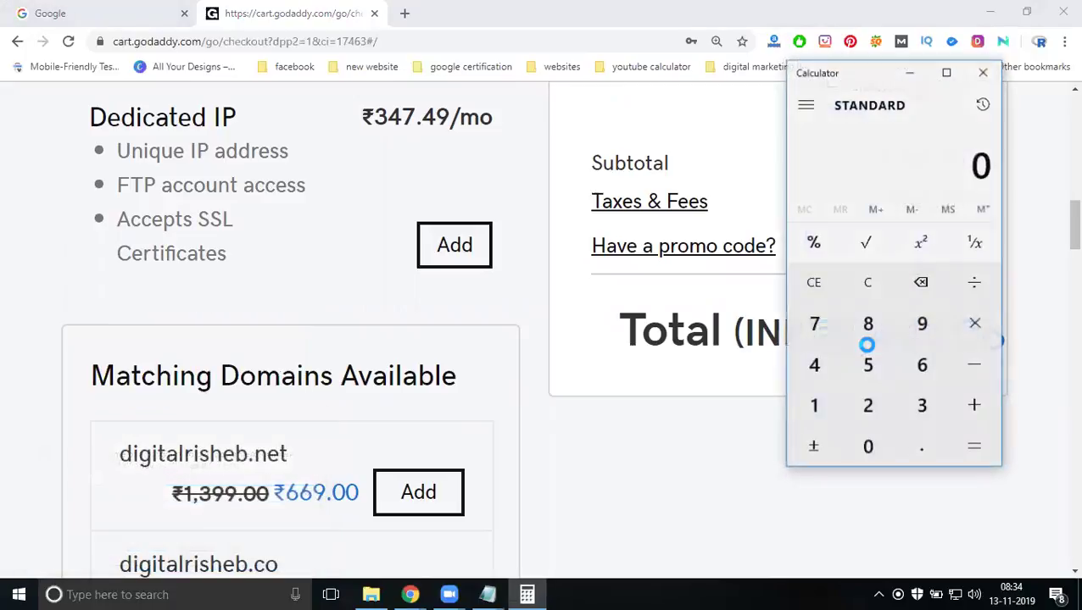
pyautogui.write('1015*2')
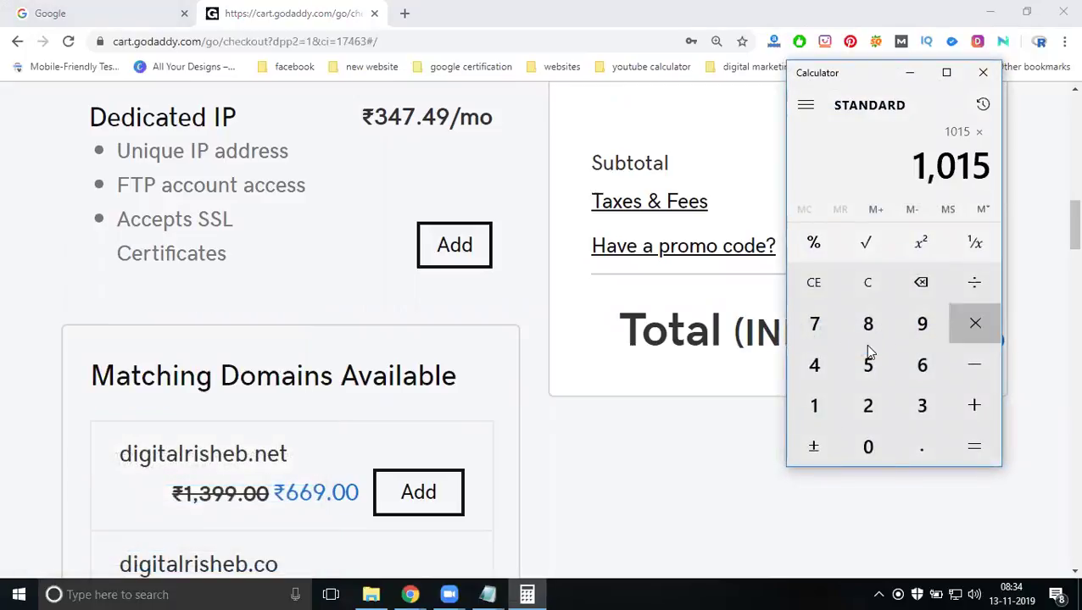
pyautogui.press('Return')
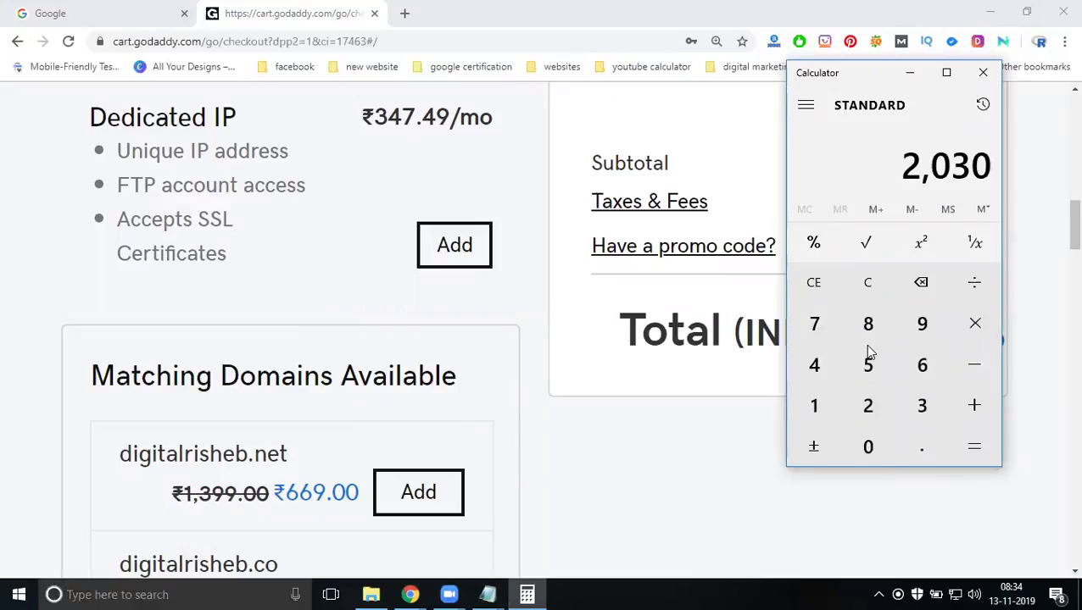
# Move Calculator clear of the order total, subtract 1442 from the result and minimize Calculator.
pyautogui.moveTo(832, 78); pyautogui.dragTo(442, 77)
pyautogui.write('-144')
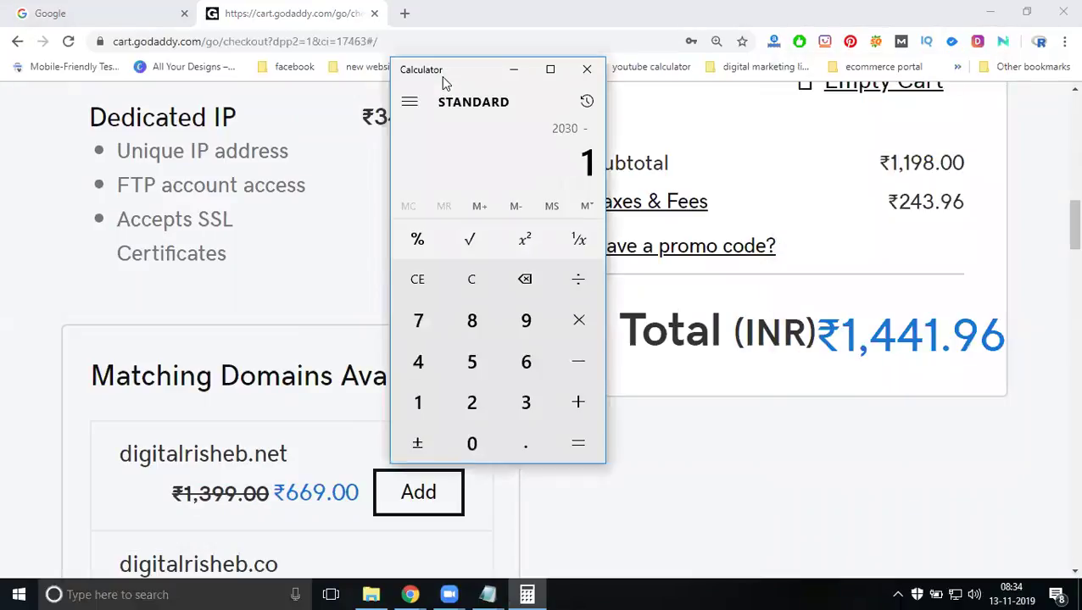
pyautogui.write('2')
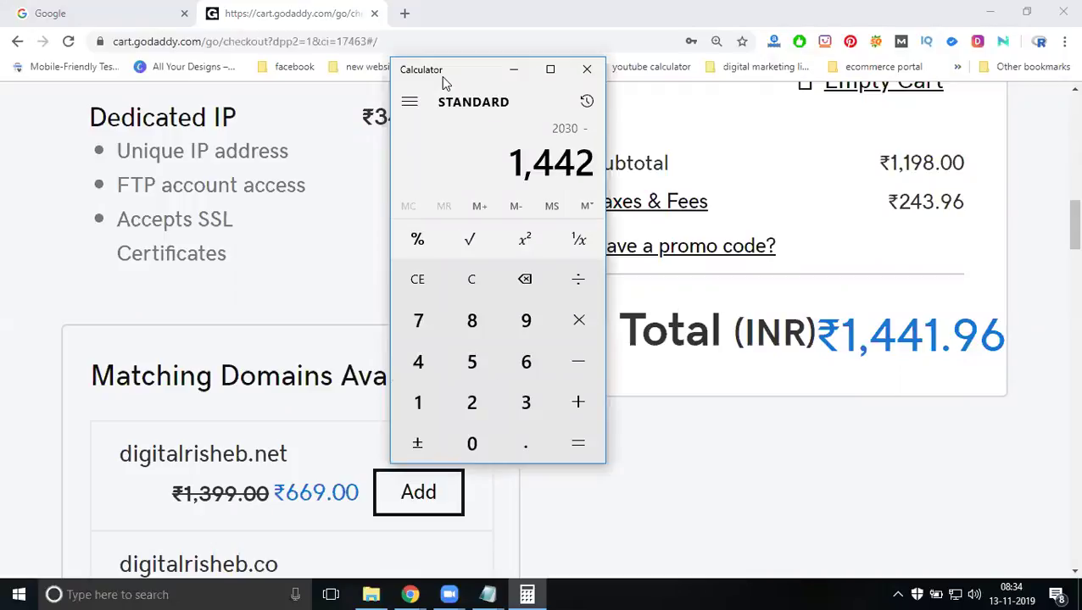
pyautogui.press('Return')
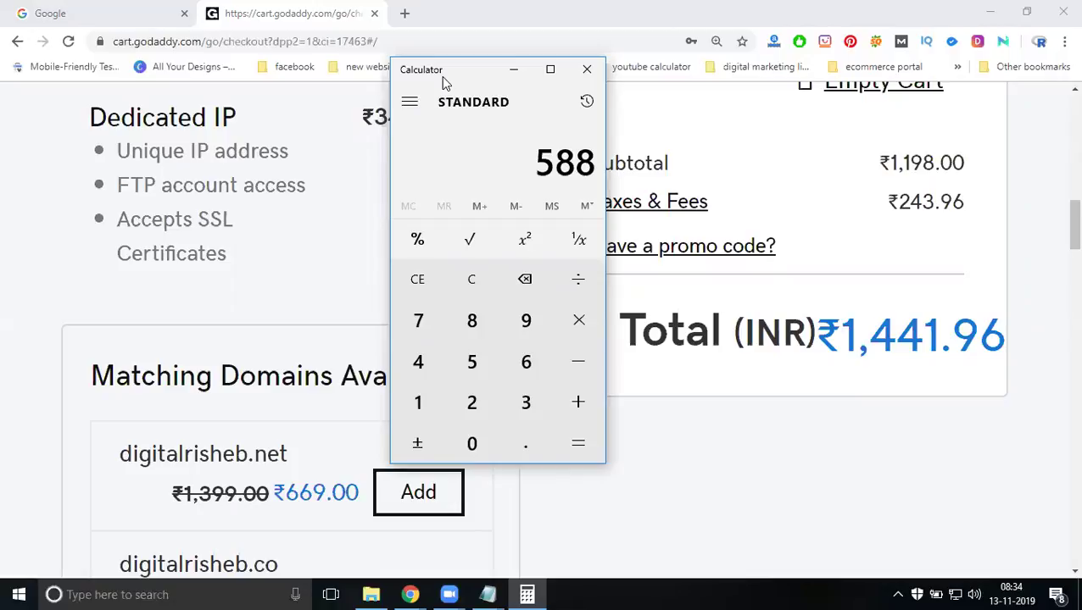
pyautogui.click(512, 71)
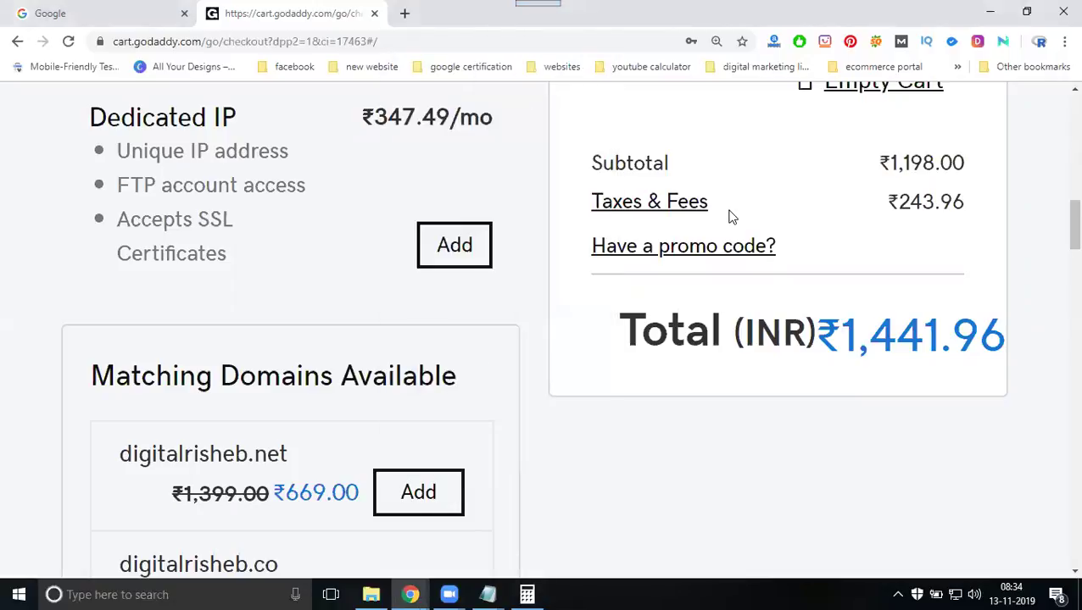
# Set the registration period of digitalrisheb.com to 3 Years and review the order total.
pyautogui.scroll(8, 731, 217)
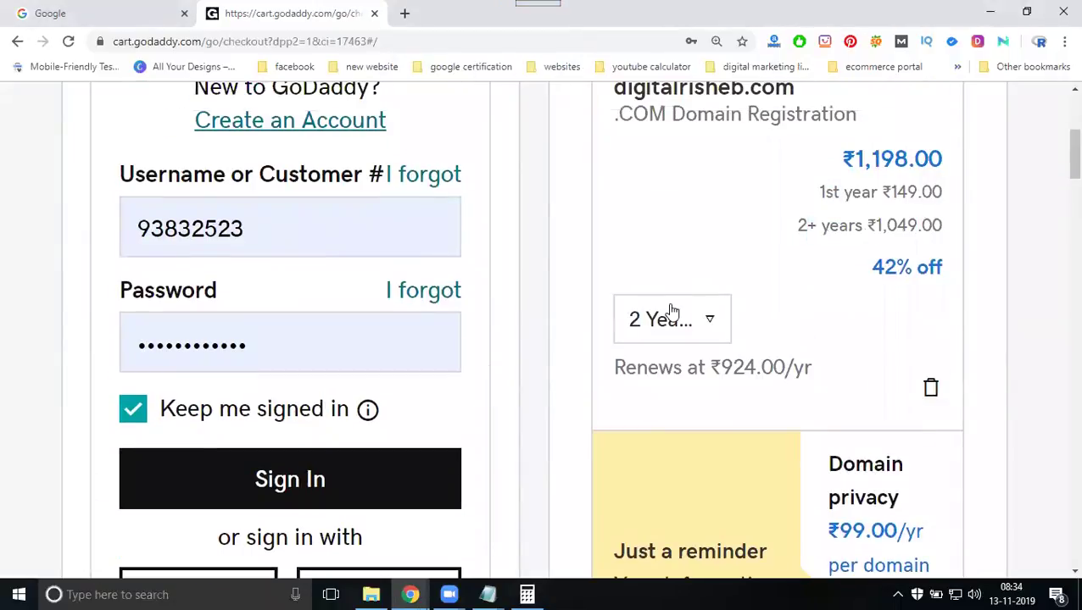
pyautogui.click(672, 312)
pyautogui.click(661, 494)
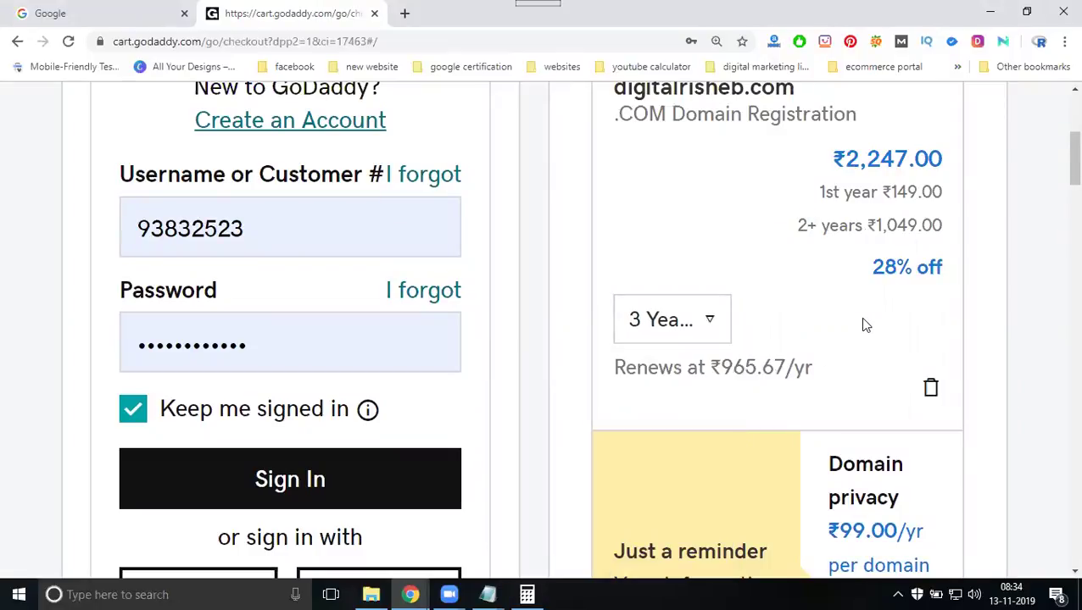
pyautogui.scroll(-5, 864, 324)
pyautogui.scroll(-5, 864, 325)
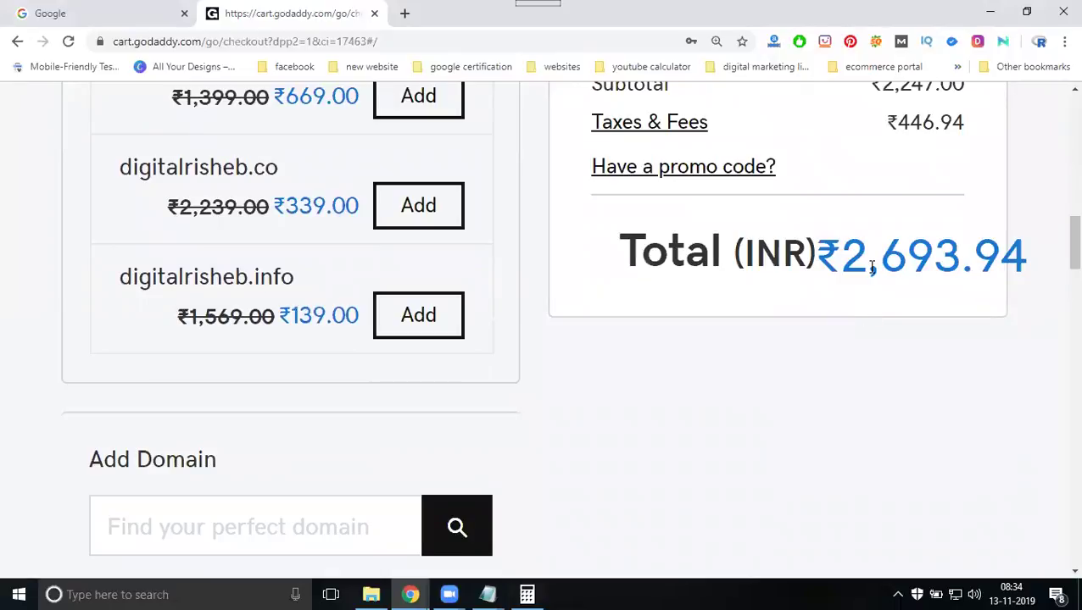
# Switch back to Calculator, clear the previous result and multiply 1015 by 3.
pyautogui.click(527, 594)
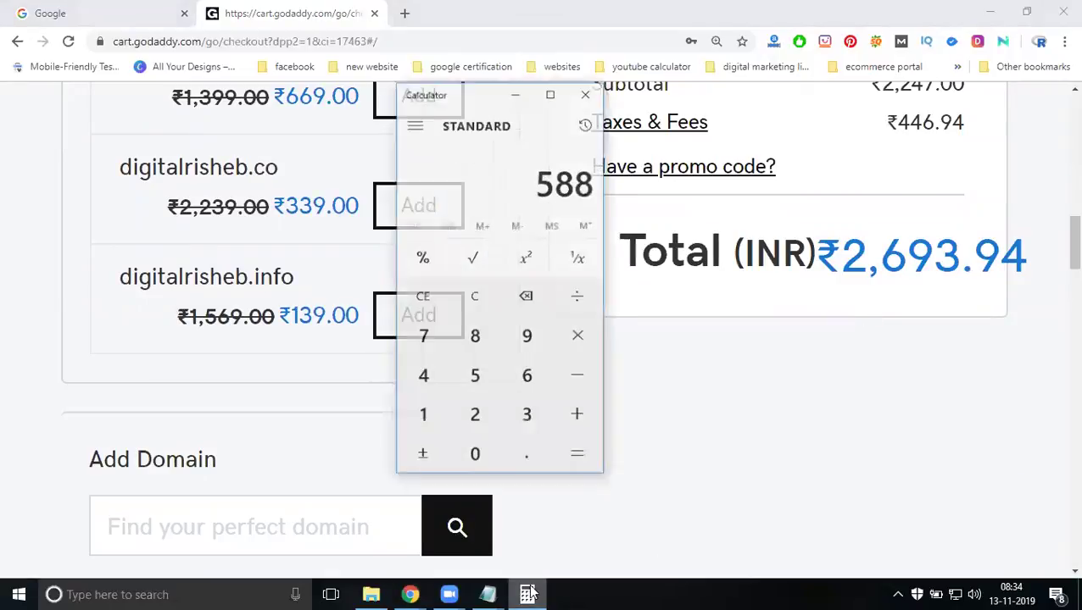
pyautogui.press('Escape')
pyautogui.write('10')
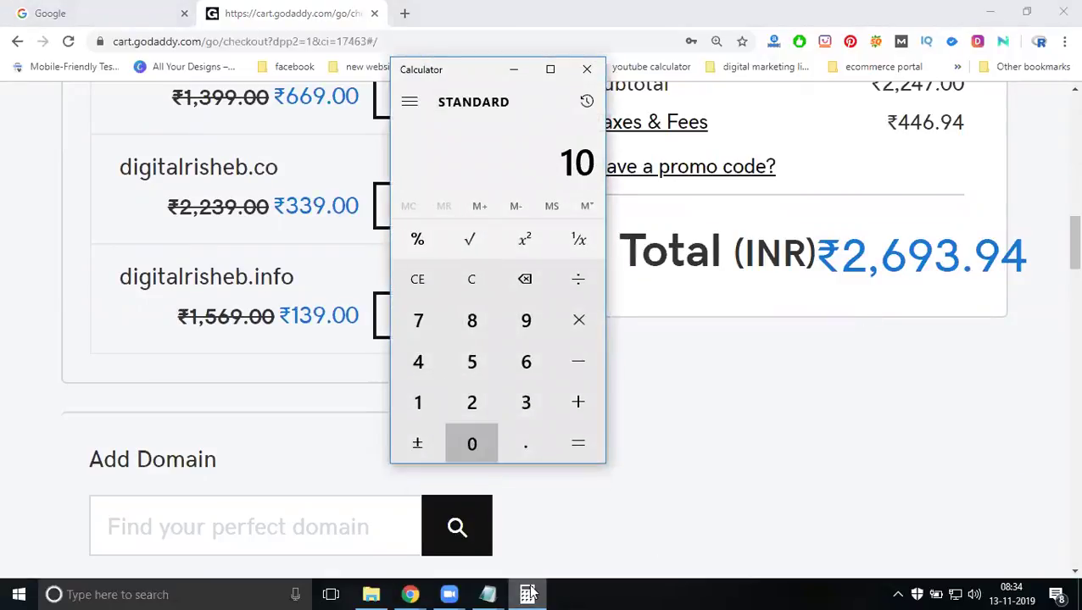
pyautogui.write('15*3')
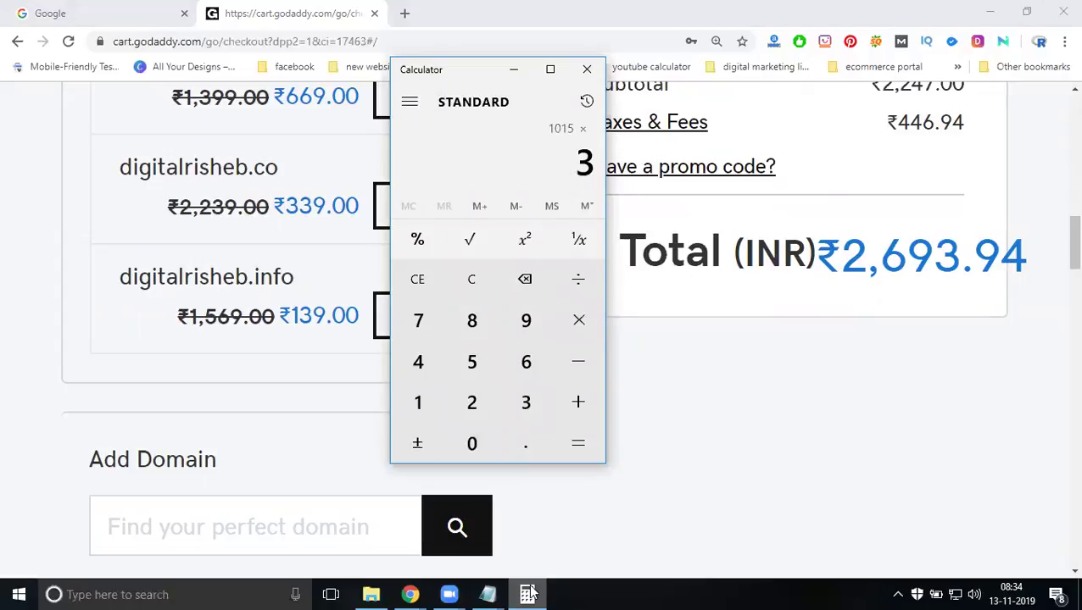
pyautogui.press('Return')
# Subtract 2694 from the three-year cost, divide the difference by 3 and minimize Calculator.
pyautogui.press('-')
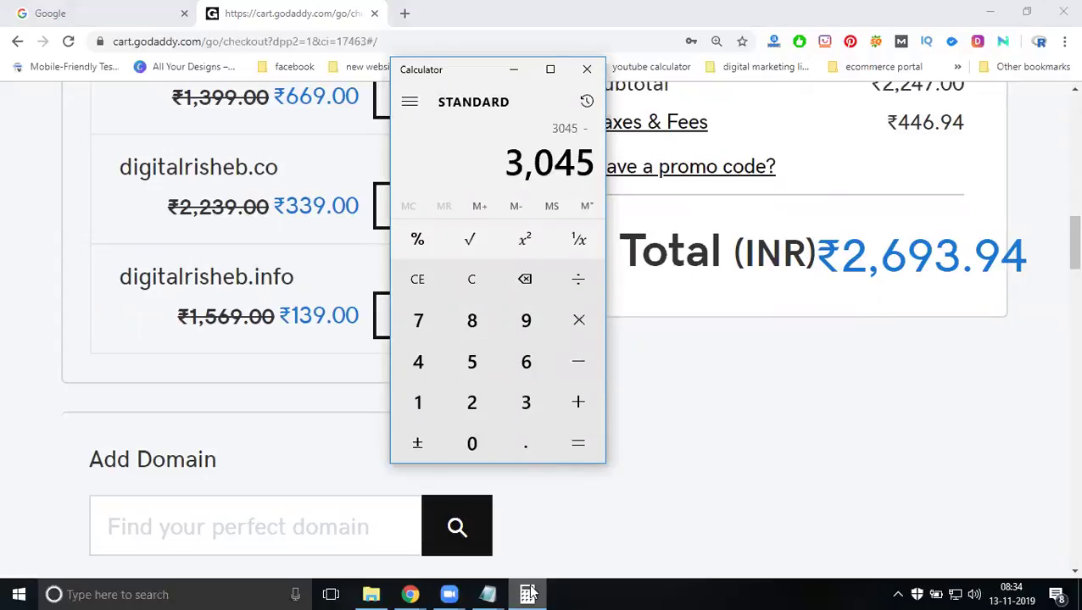
pyautogui.write('2694')
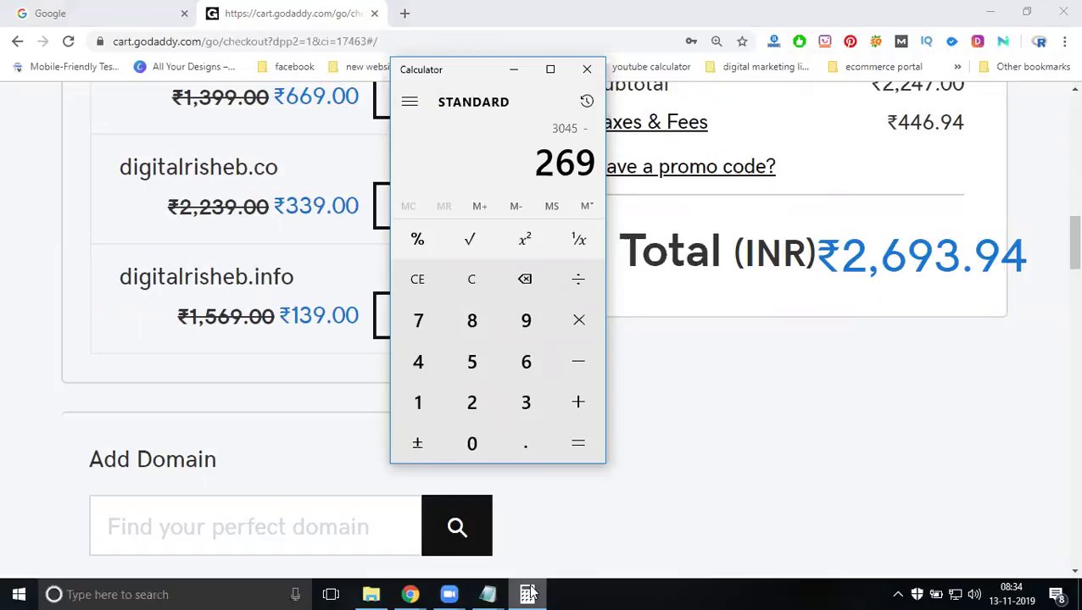
pyautogui.press('Return')
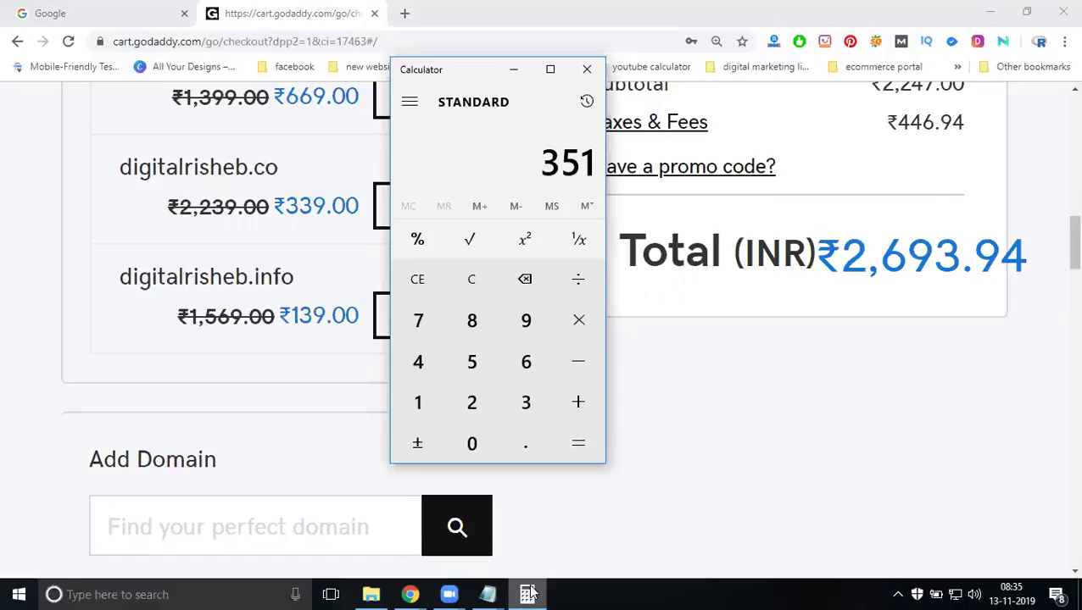
pyautogui.write('/3')
pyautogui.press('Return')
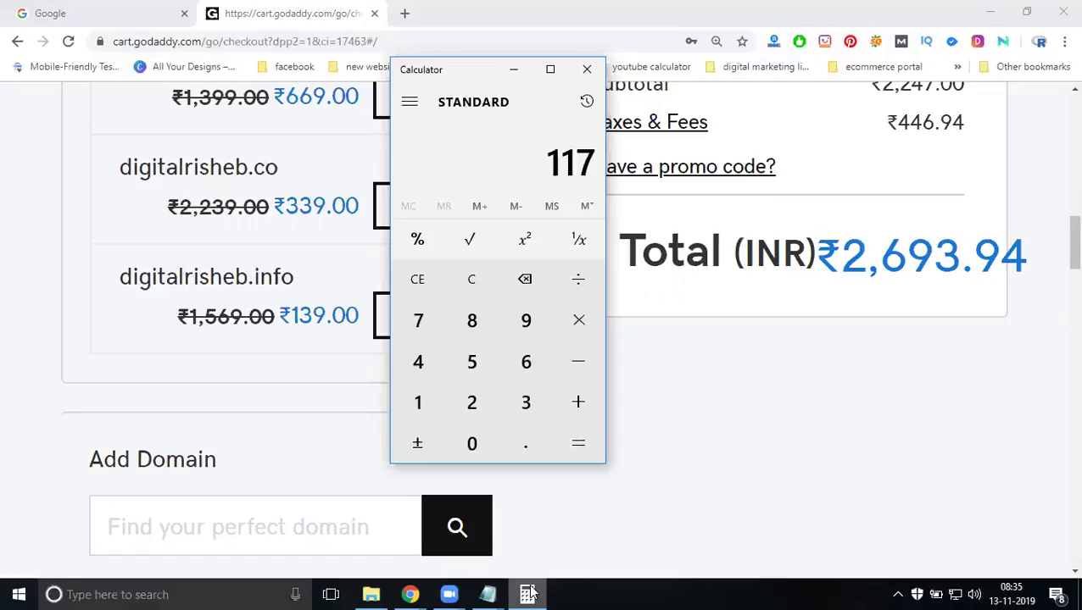
pyautogui.click(513, 68)
# Set the registration period of digitalrisheb.com to 5 Years and review the subtotal, taxes and total.
pyautogui.scroll(10, 736, 441)
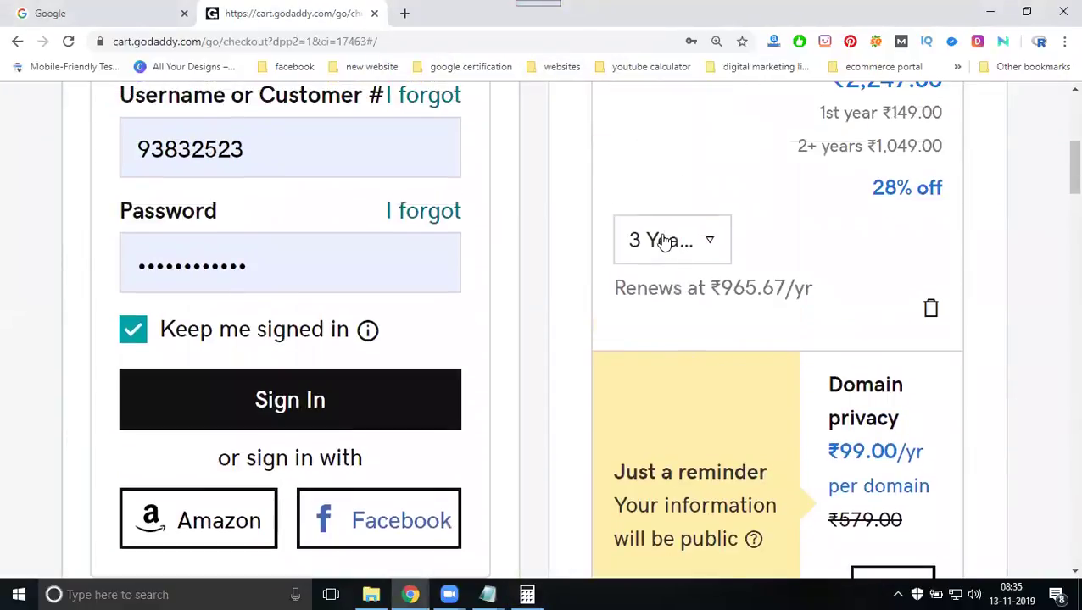
pyautogui.click(664, 241)
pyautogui.click(667, 428)
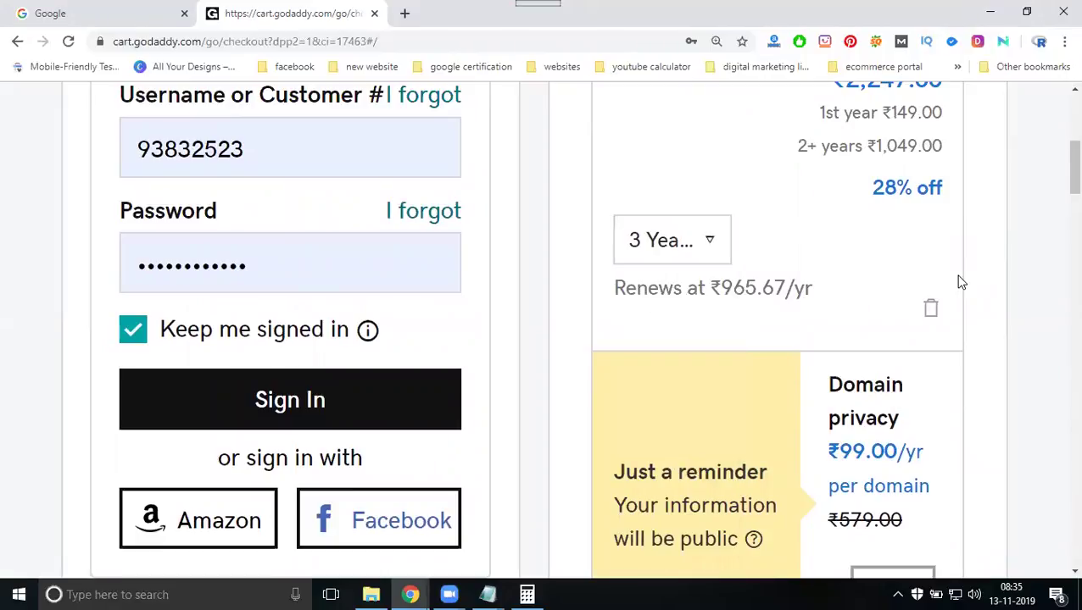
pyautogui.scroll(-10, 967, 282)
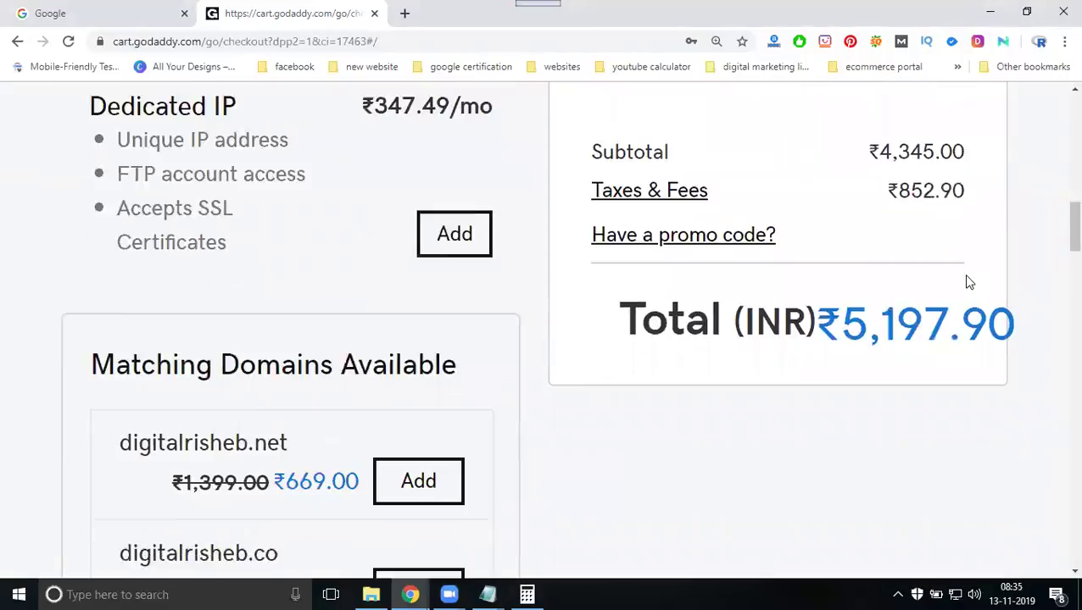
# Switch to Calculator, divide the five-year total of 5197 by 5 and minimize Calculator.
pyautogui.click(526, 595)
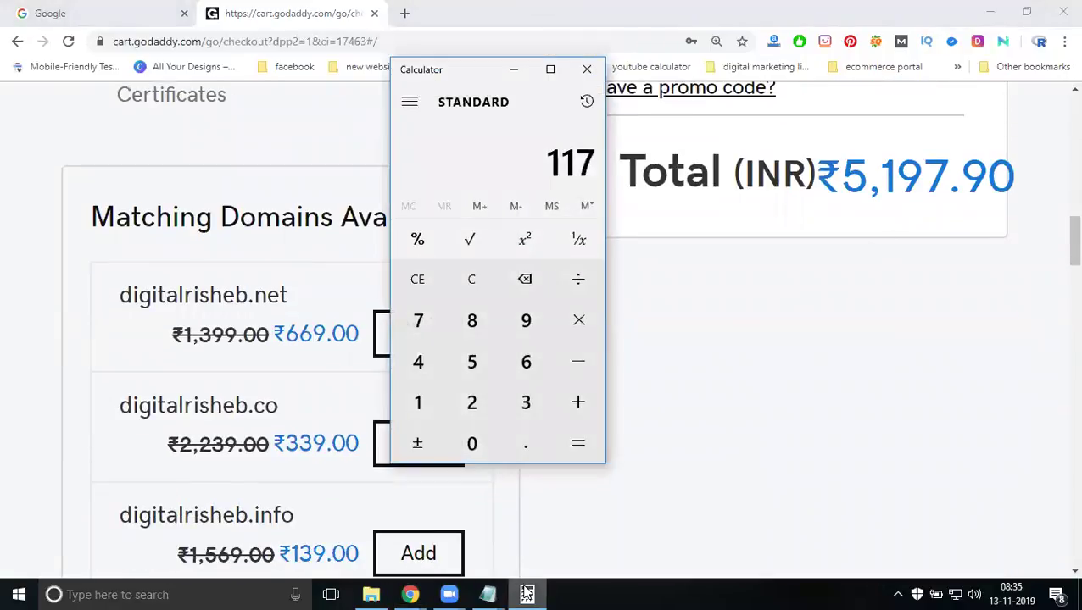
pyautogui.press('Escape')
pyautogui.write('5197')
pyautogui.press('/')
pyautogui.write('5')
pyautogui.press('Return')
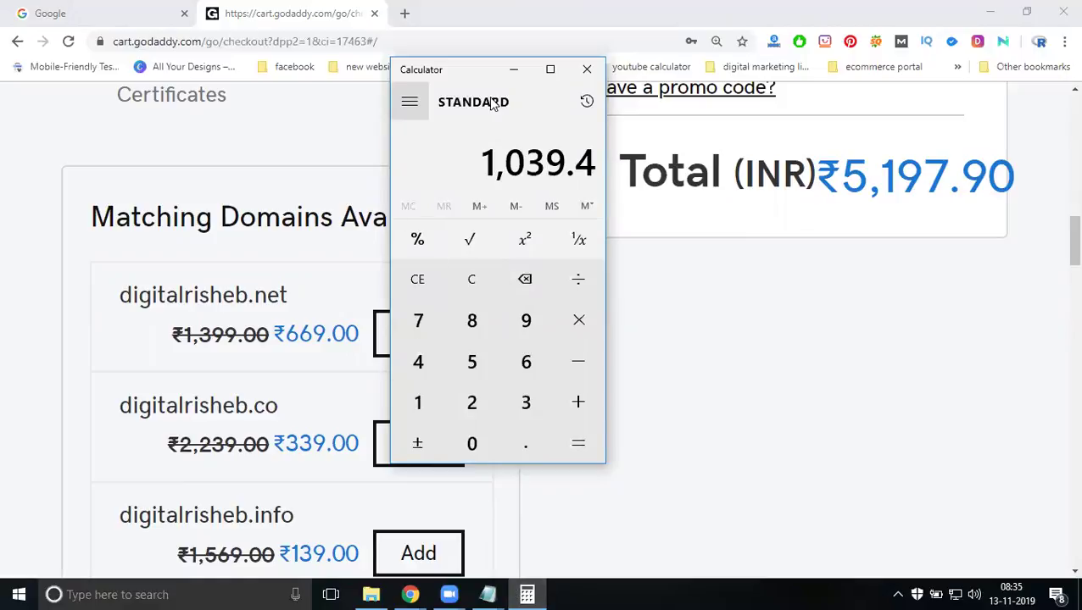
pyautogui.click(510, 70)
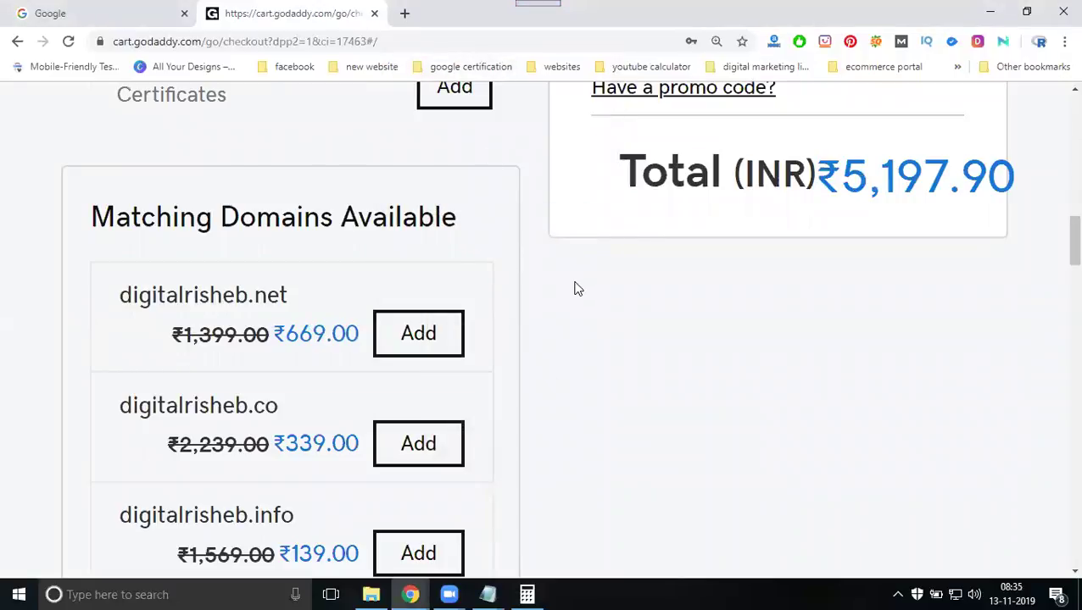
# Reduce the checkout page zoom and set the registration period of digitalrisheb.com back to 3 Years.
pyautogui.hotkey('ctrl', '-')
pyautogui.scroll(3, 592, 282)
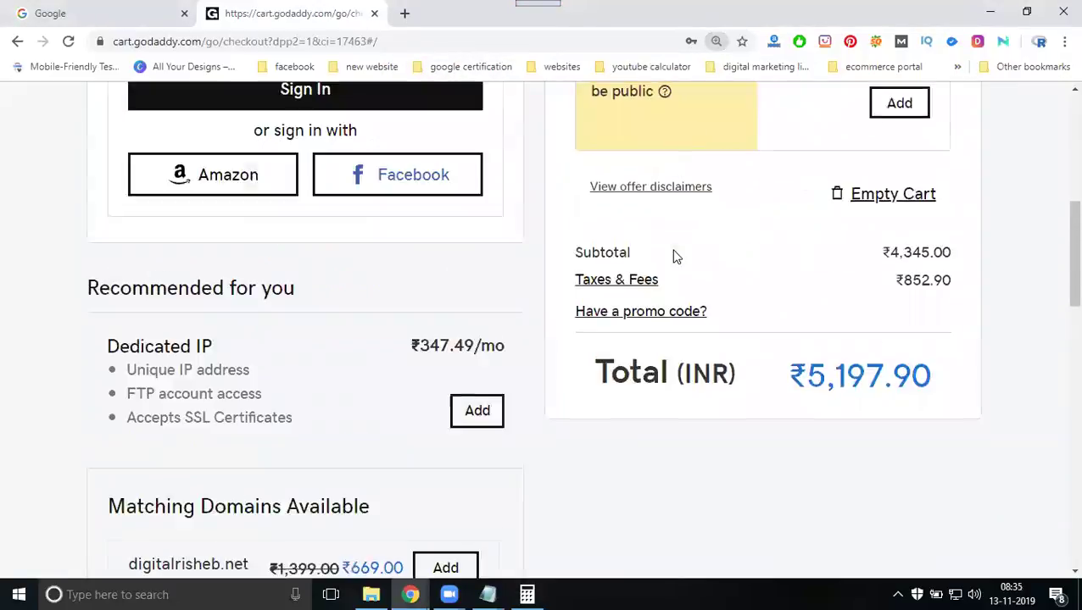
pyautogui.scroll(4, 676, 254)
pyautogui.click(670, 275)
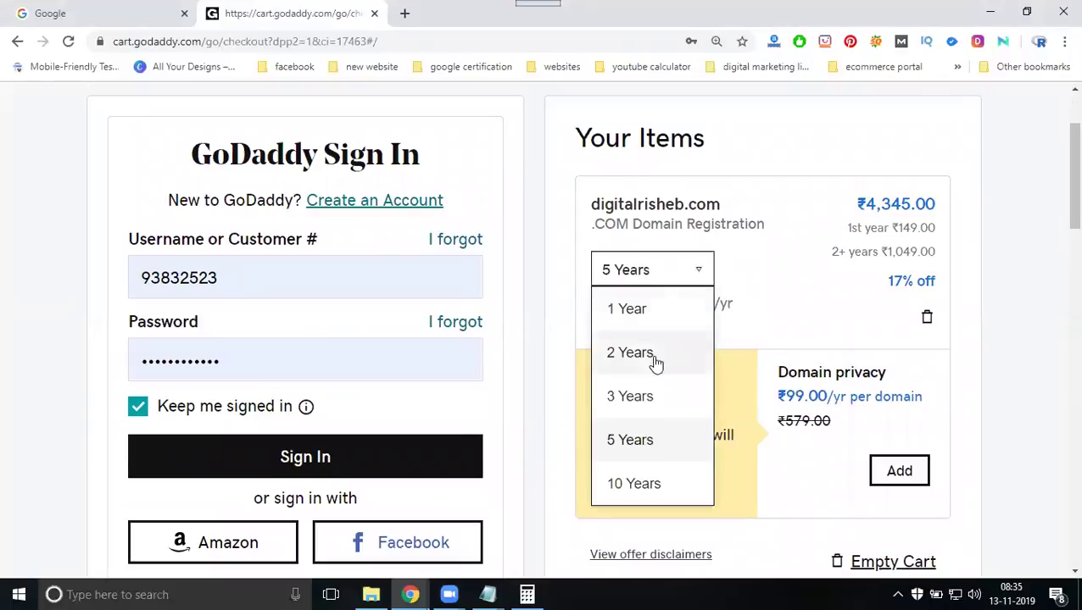
pyautogui.click(641, 396)
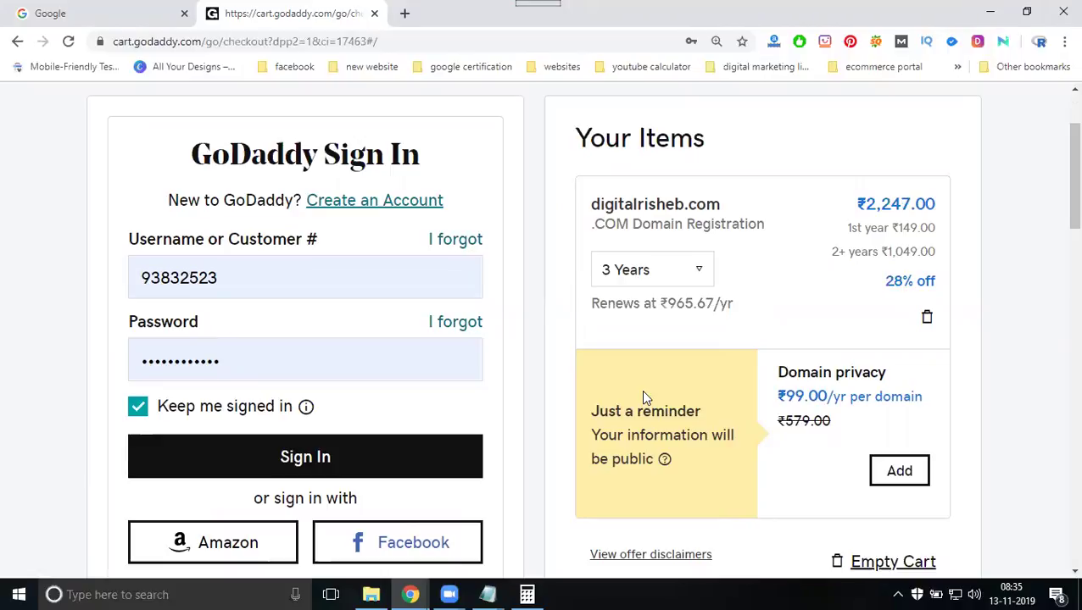
# Review the order total for three years and sign in to GoDaddy with the prefilled account credentials.
pyautogui.scroll(-4, 847, 399)
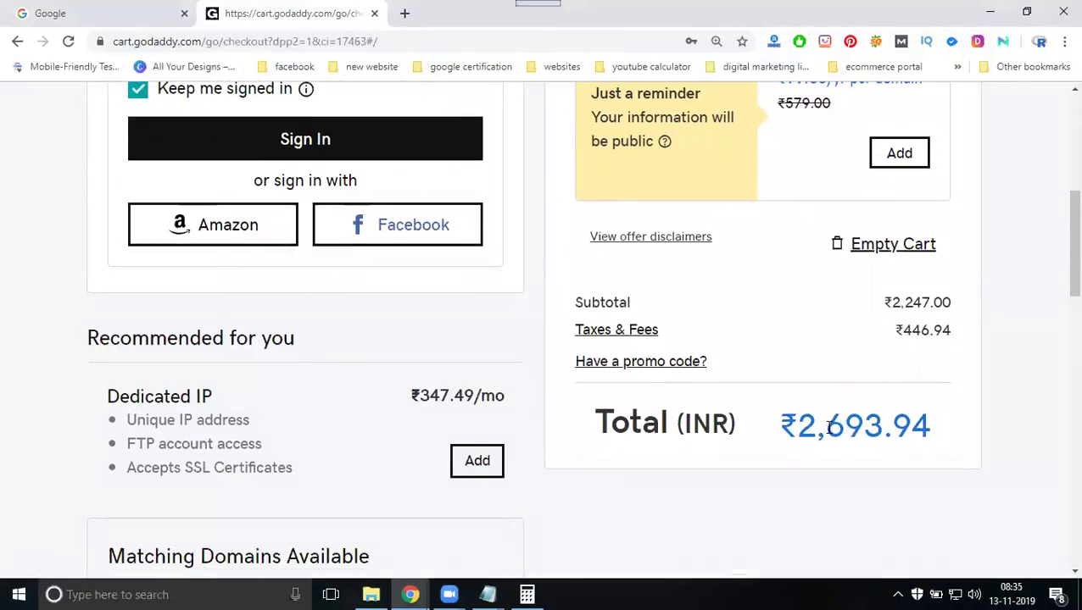
pyautogui.scroll(-1, 817, 415)
pyautogui.scroll(3, 845, 415)
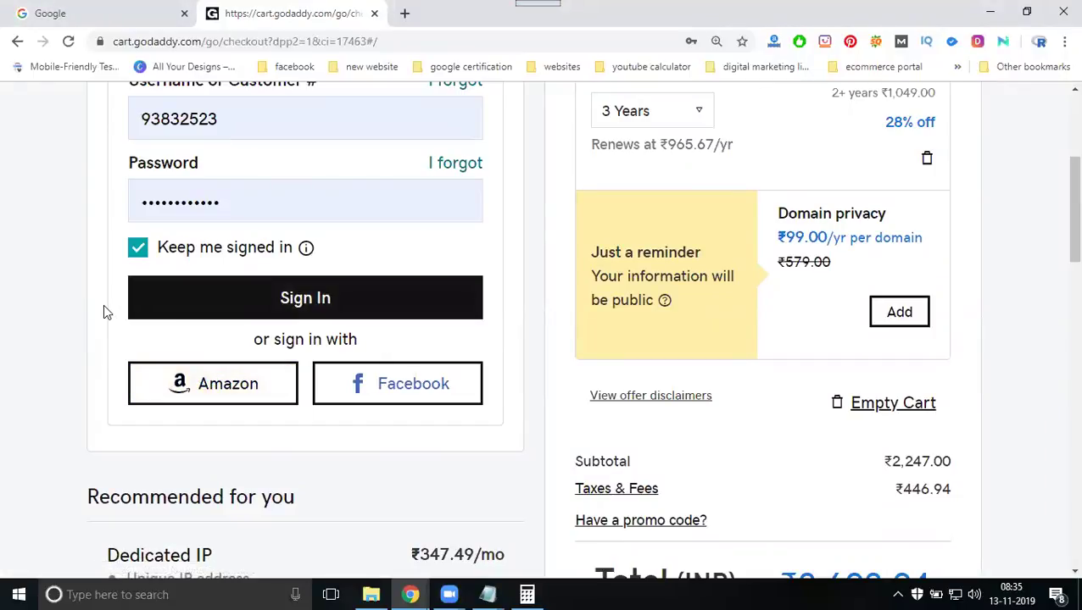
pyautogui.click(230, 299)
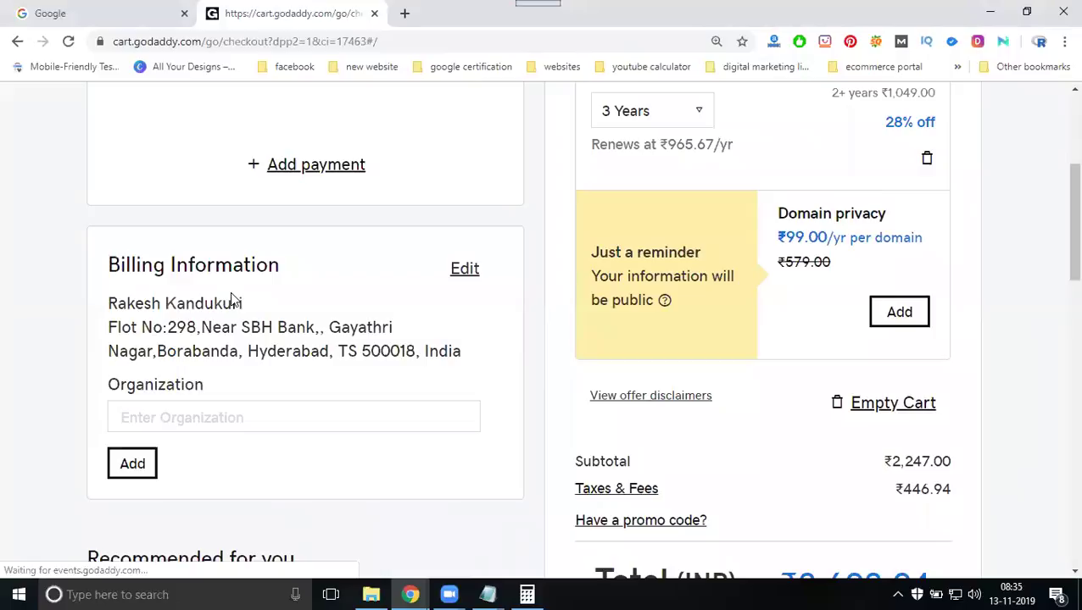
# Review the billing information and order total on the checkout page, then open the form for adding a payment method.
pyautogui.scroll(-1, 788, 427)
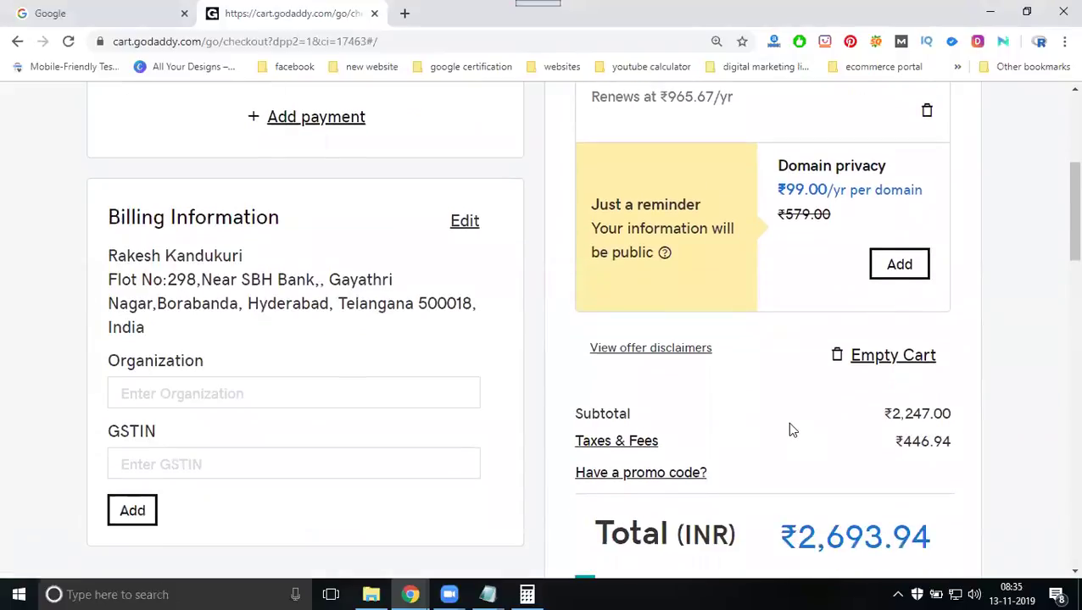
pyautogui.scroll(-3, 788, 425)
pyautogui.scroll(4, 441, 370)
pyautogui.scroll(3, 407, 371)
pyautogui.click(311, 441)
# Look through the available payment methods and save Other payment type as the payment choice for the order.
pyautogui.scroll(-2, 477, 276)
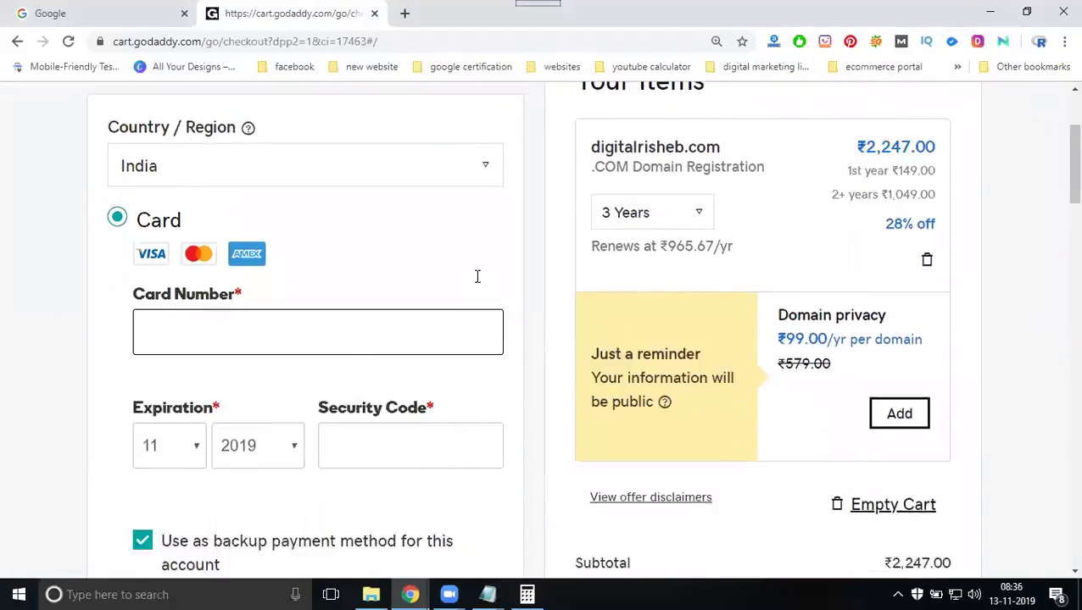
pyautogui.scroll(-1, 477, 276)
pyautogui.scroll(-3, 255, 339)
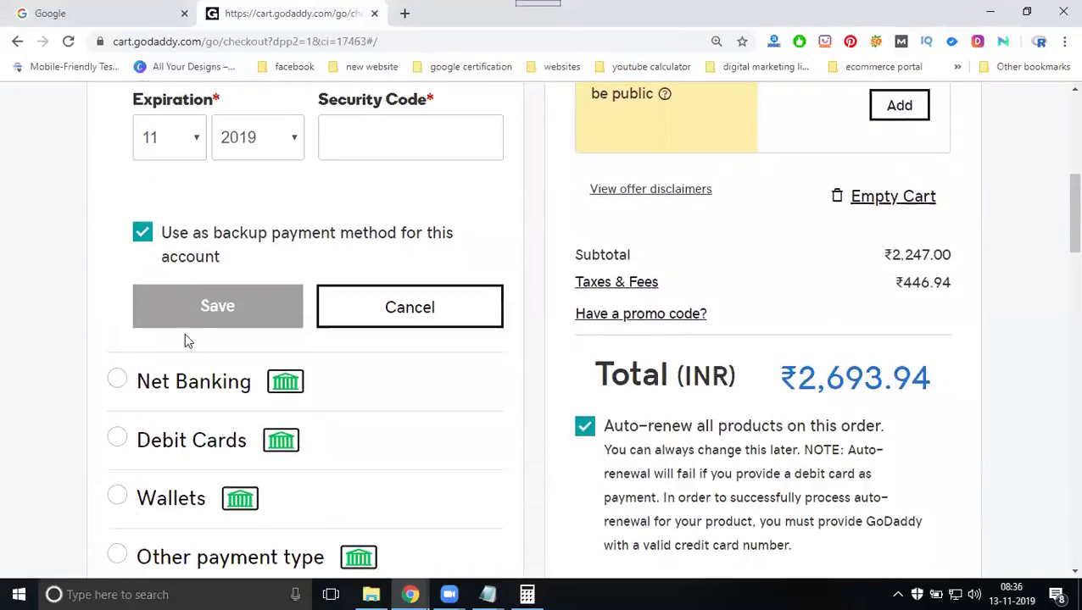
pyautogui.scroll(-3, 184, 381)
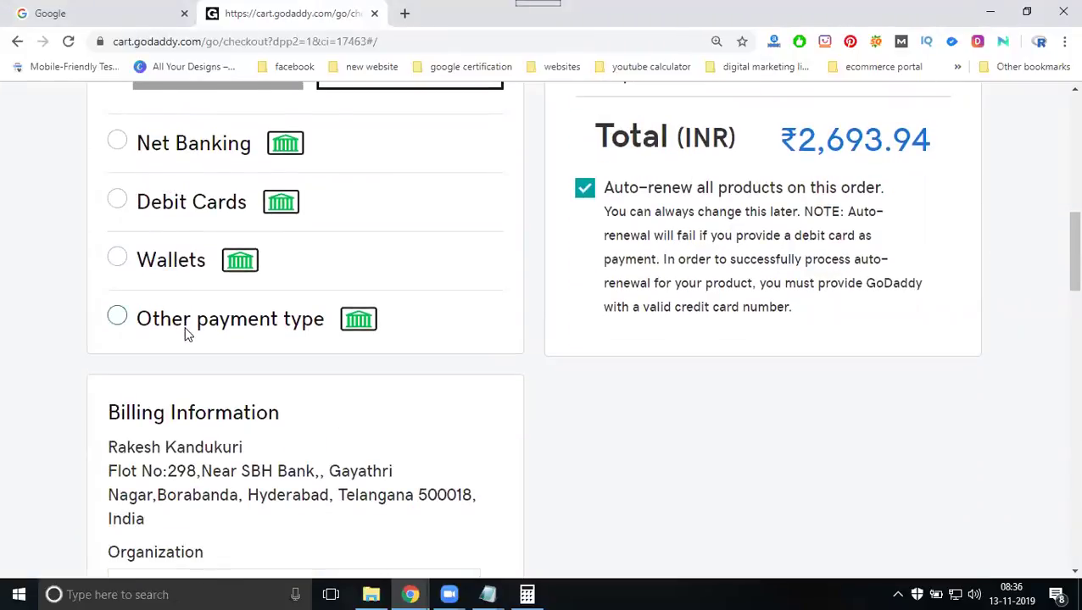
pyautogui.scroll(-4, 187, 335)
pyautogui.scroll(4, 187, 335)
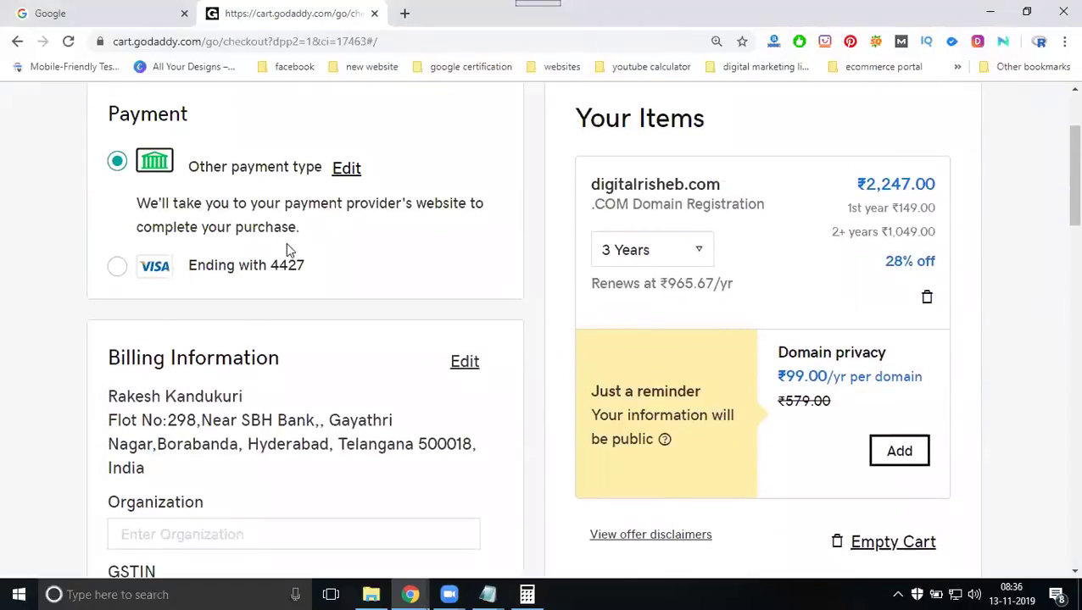
# Reopen the saved payment method for editing and review the payment options alongside the order total.
pyautogui.click(342, 171)
pyautogui.scroll(-1, 378, 229)
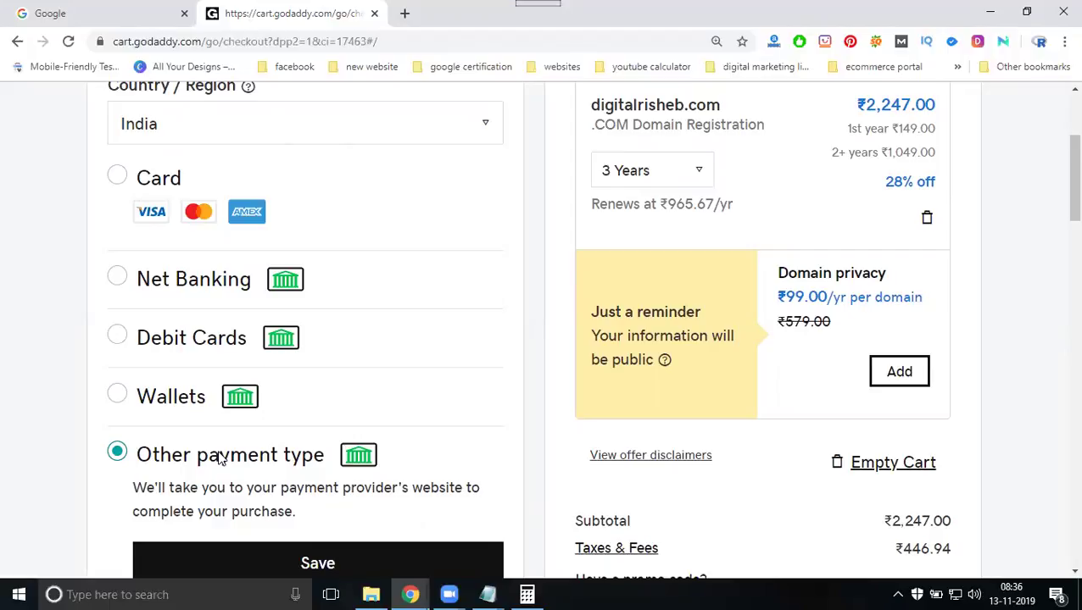
pyautogui.scroll(-4, 678, 391)
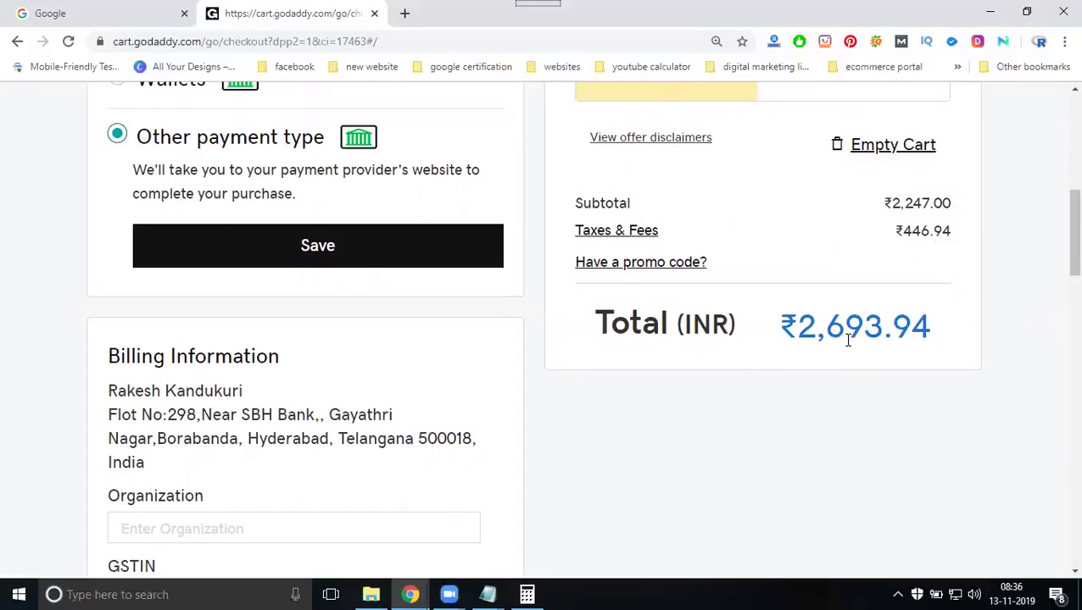
# Open the bigrock.in website in a new browser tab.
pyautogui.click(405, 12)
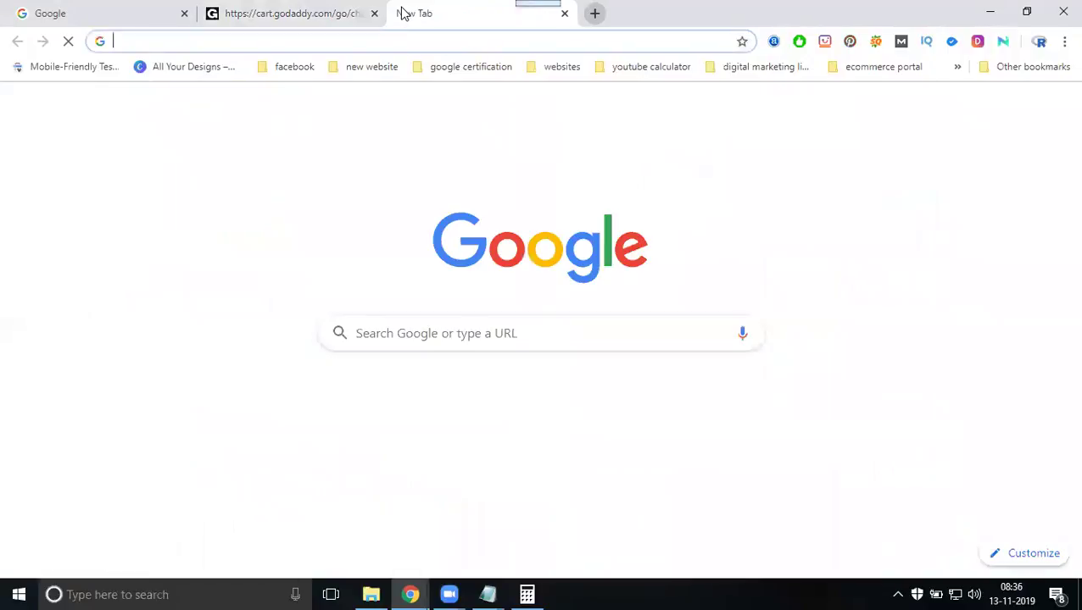
pyautogui.write('bigr')
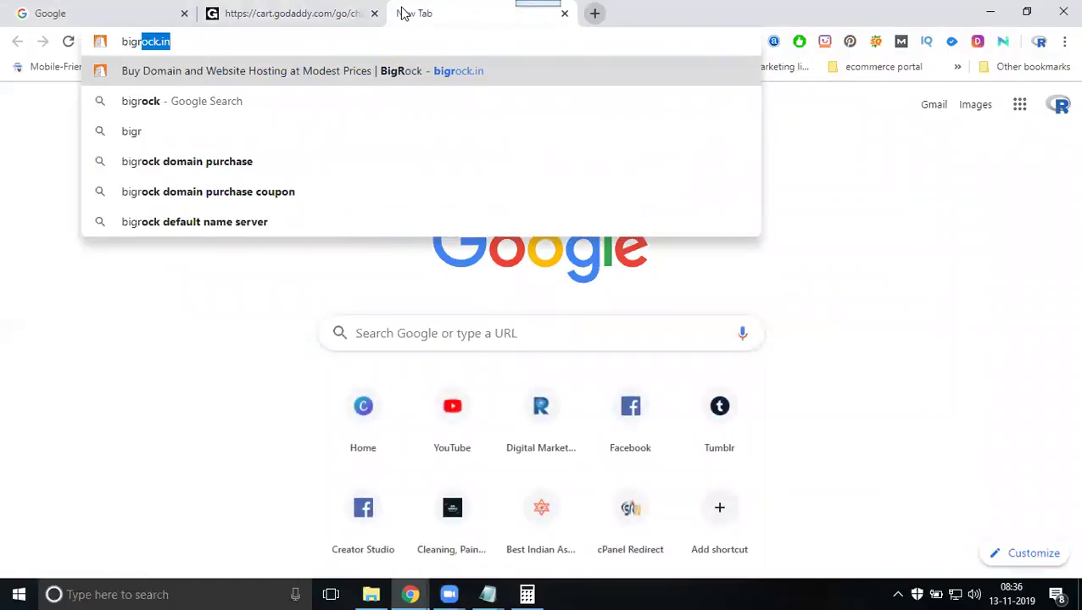
pyautogui.press('Return')
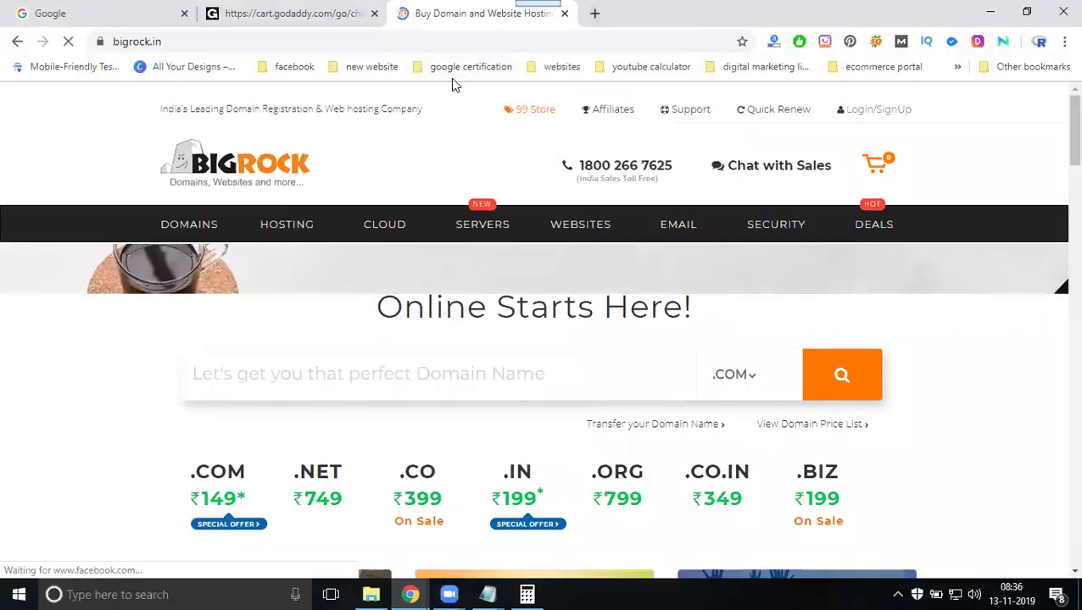
# Switch back to the GoDaddy cart and copy the domain name digitalrisheb.com from the order items.
pyautogui.click(292, 12)
pyautogui.scroll(4, 500, 341)
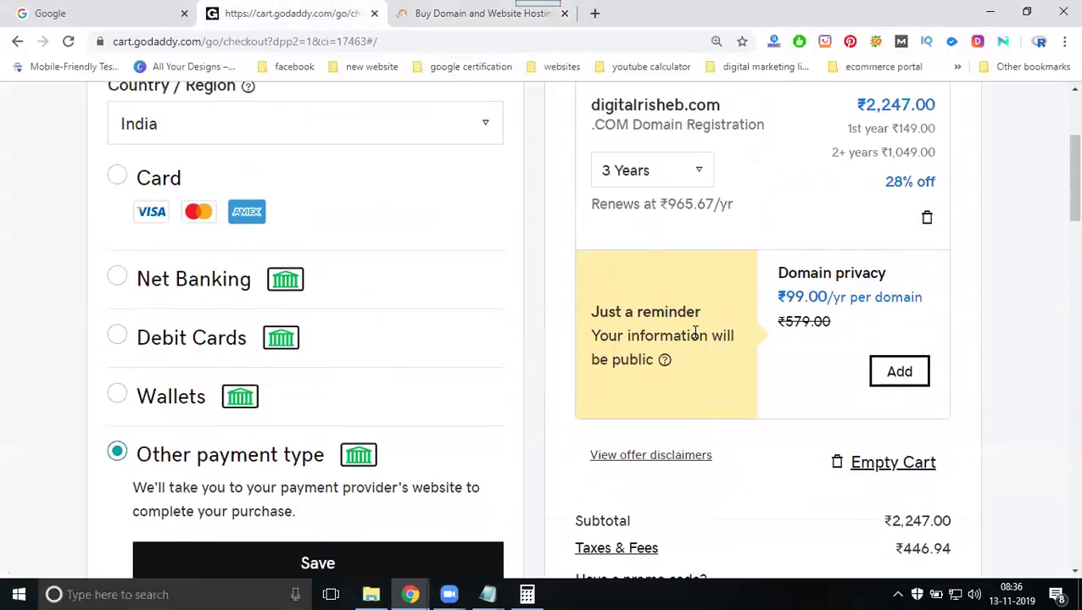
pyautogui.scroll(1, 695, 333)
pyautogui.doubleClick(665, 178)
pyautogui.hotkey('ctrl', 'c')
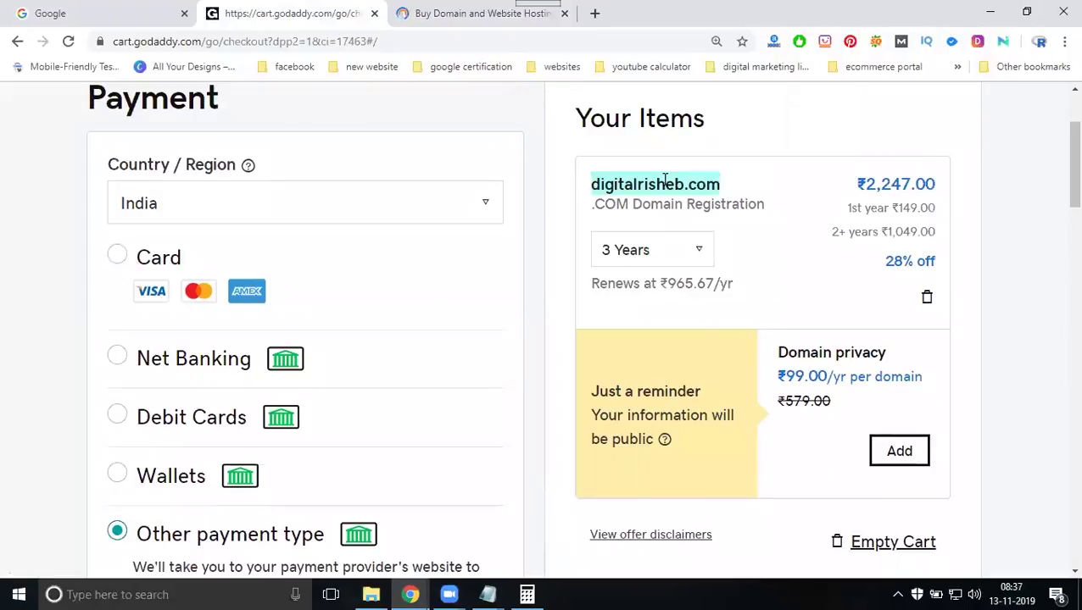
# Return to BigRock and search for the domain digitalrisheb with the .COM extension, reusing the copied name.
pyautogui.click(481, 13)
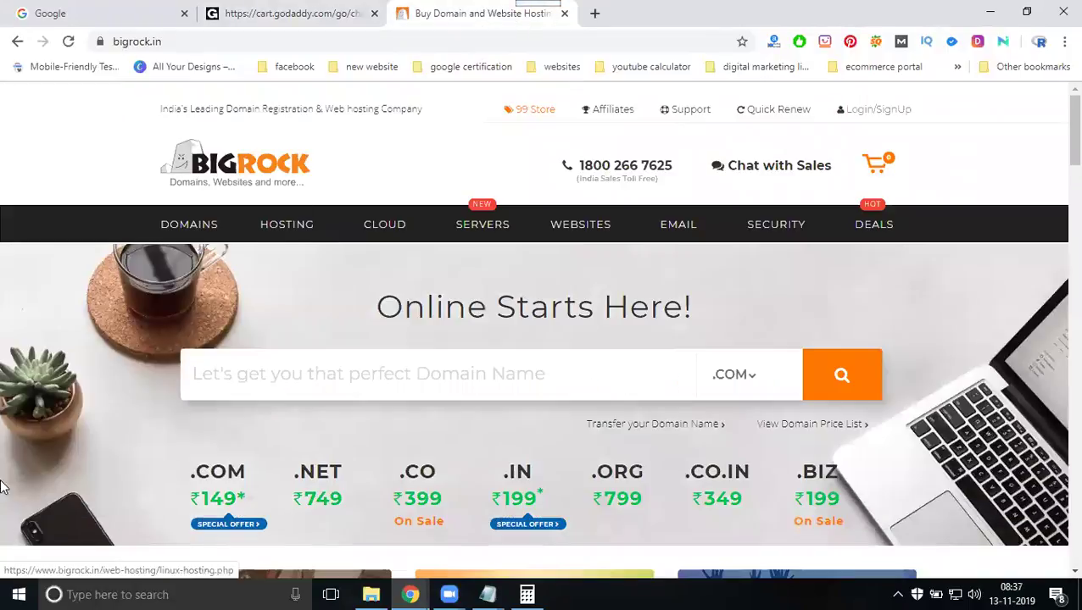
pyautogui.click(395, 374)
pyautogui.hotkey('ctrl', 'v')
pyautogui.press('BackSpace')
pyautogui.press('BackSpace')
pyautogui.press('BackSpace')
pyautogui.press('BackSpace')
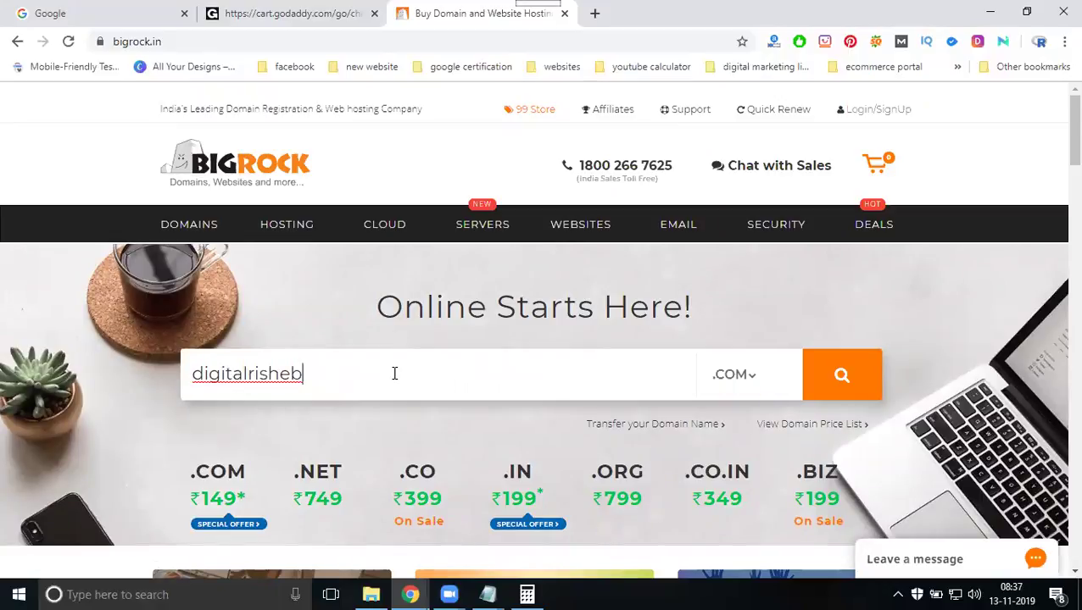
pyautogui.click(824, 378)
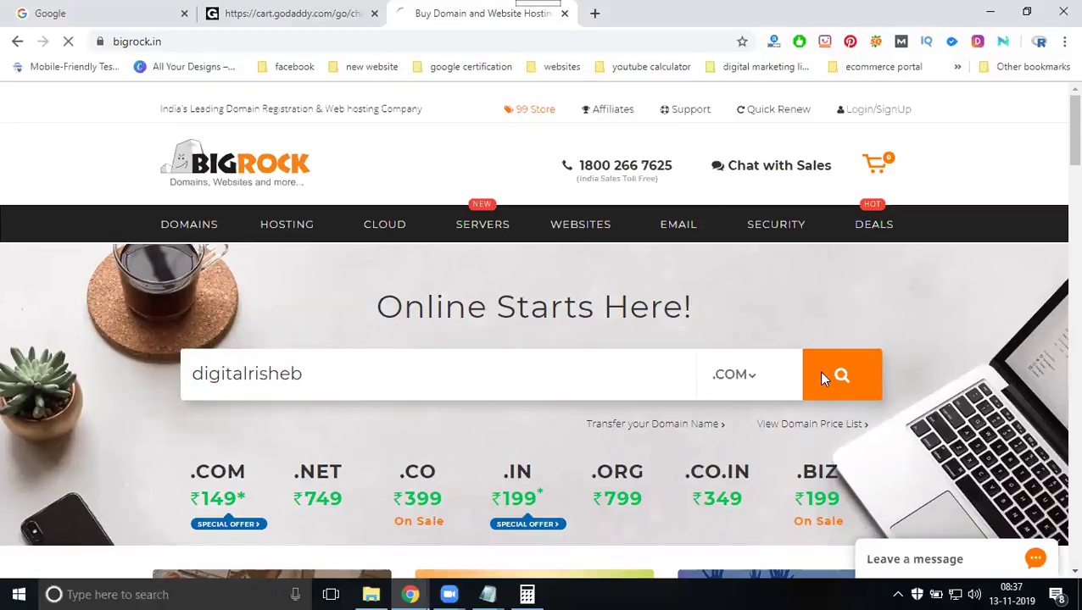
# Add digitalrisheb.com to the BigRock cart and proceed to checkout without adding business email.
pyautogui.moveTo(799, 234)
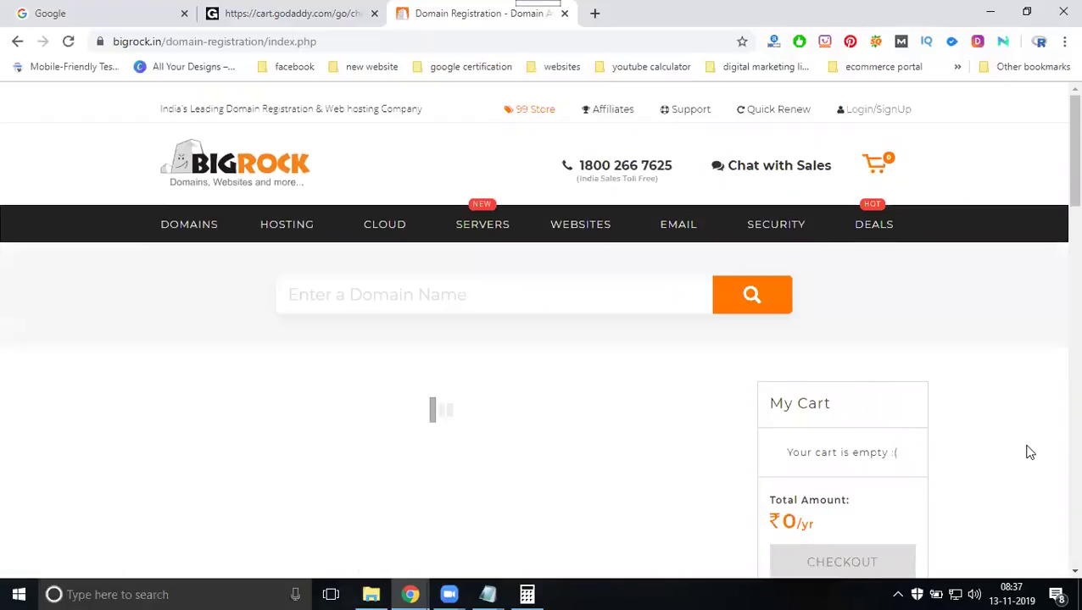
pyautogui.scroll(-2, 1018, 440)
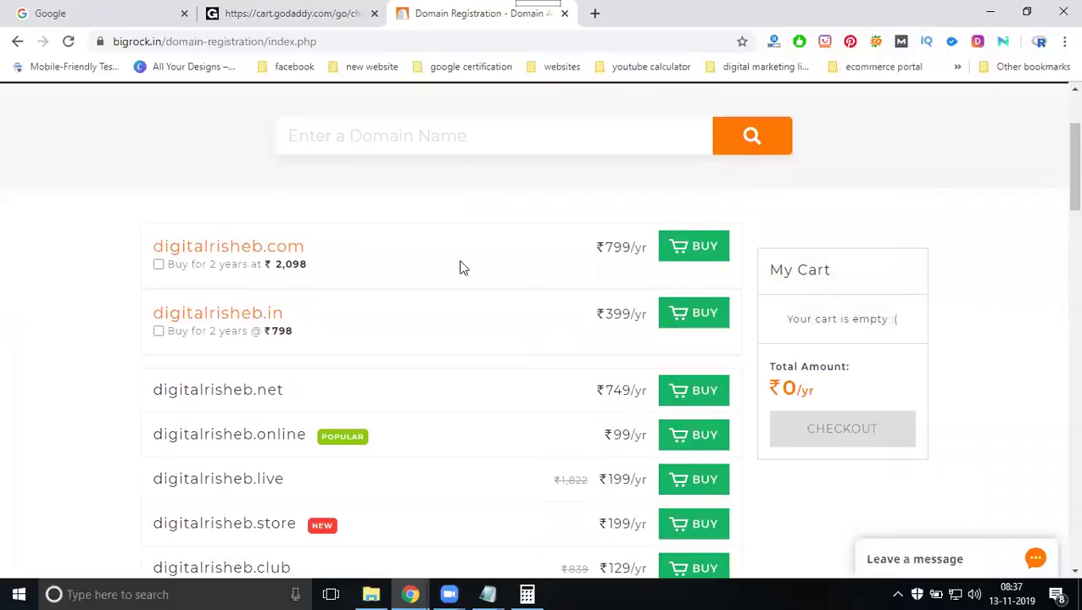
pyautogui.click(693, 247)
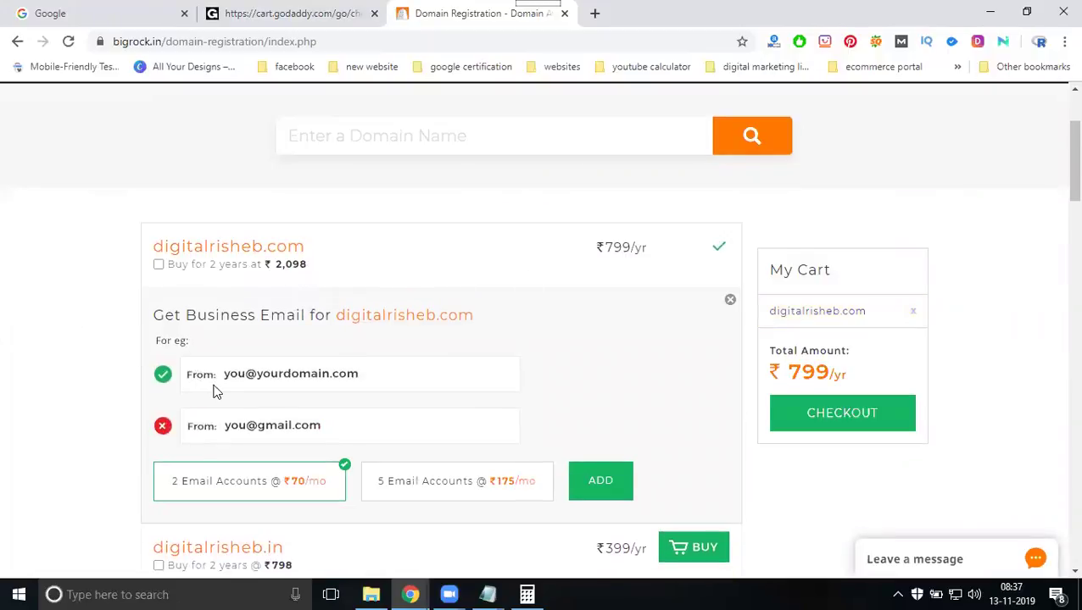
pyautogui.scroll(-1, 84, 371)
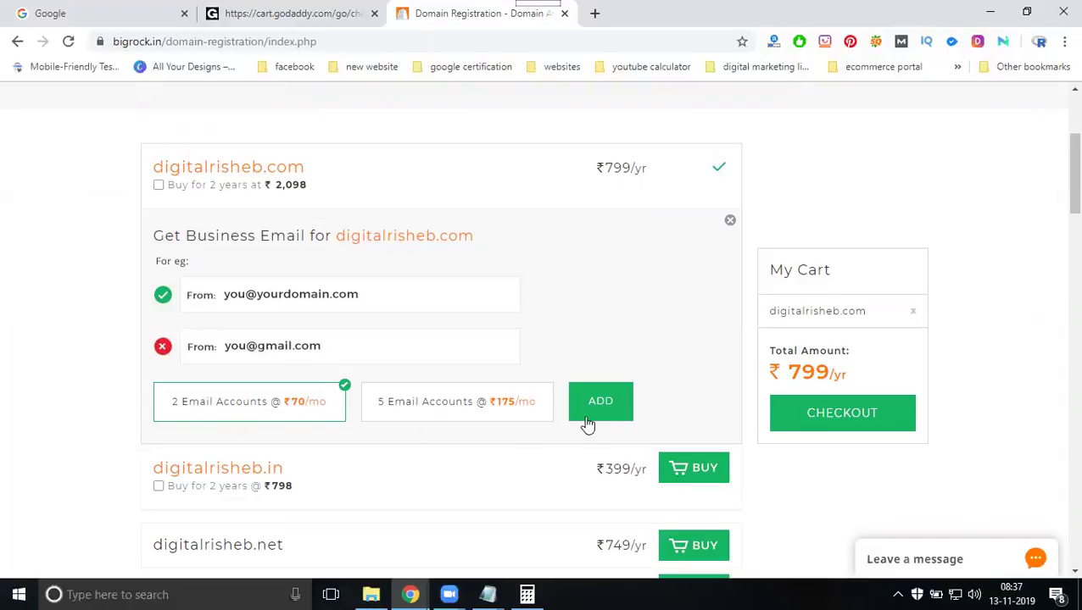
pyautogui.click(861, 416)
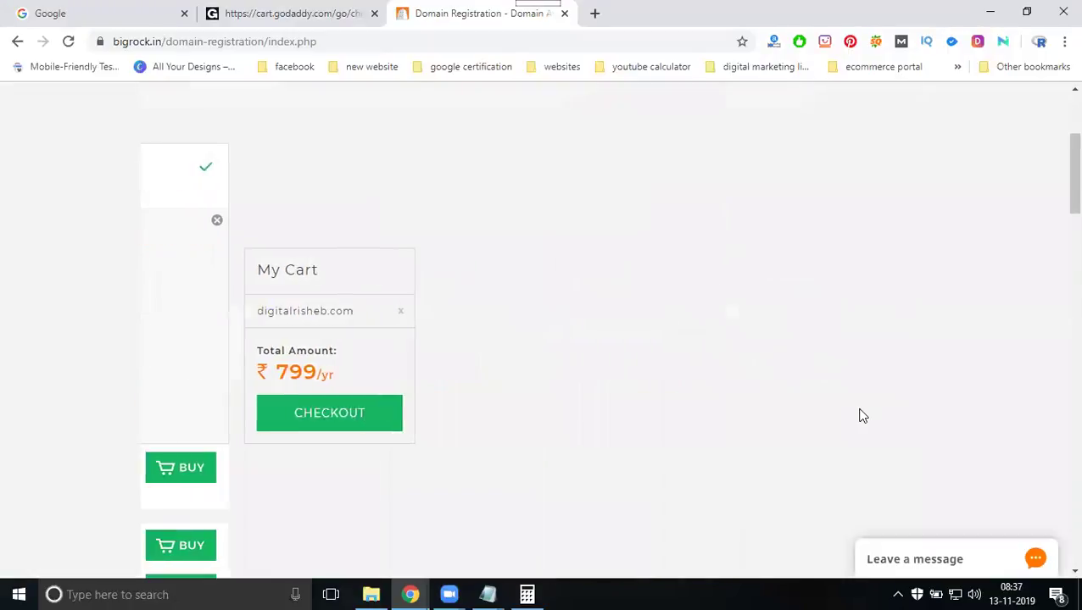
# Review the BigRock Instant and DIY Website Builder offers and continue the checkout without adding either.
pyautogui.scroll(-1, 558, 333)
pyautogui.scroll(-1, 559, 333)
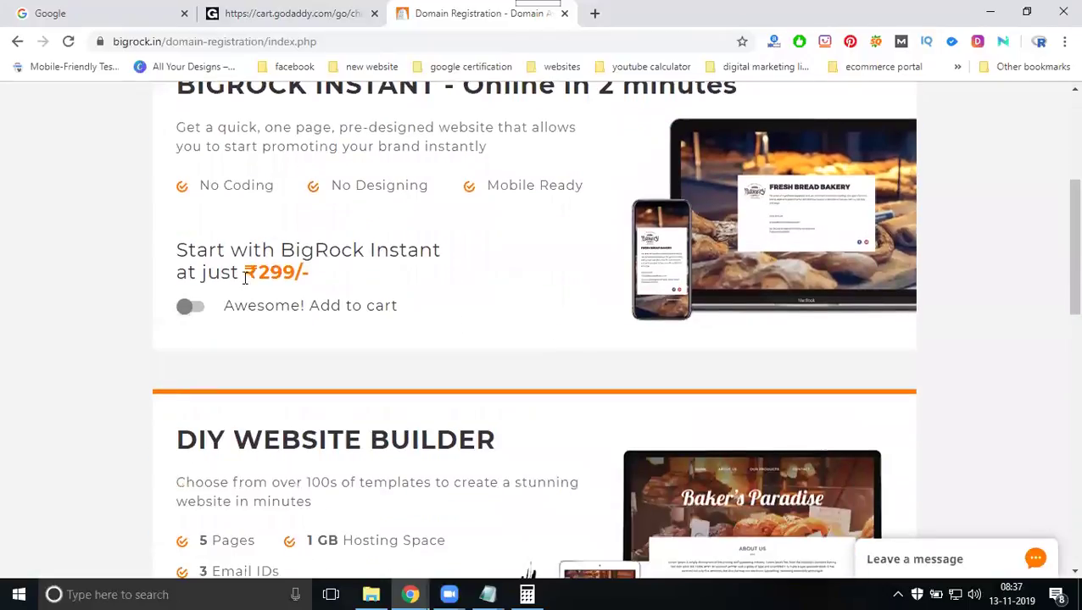
pyautogui.scroll(-3, 244, 212)
pyautogui.scroll(-1, 248, 219)
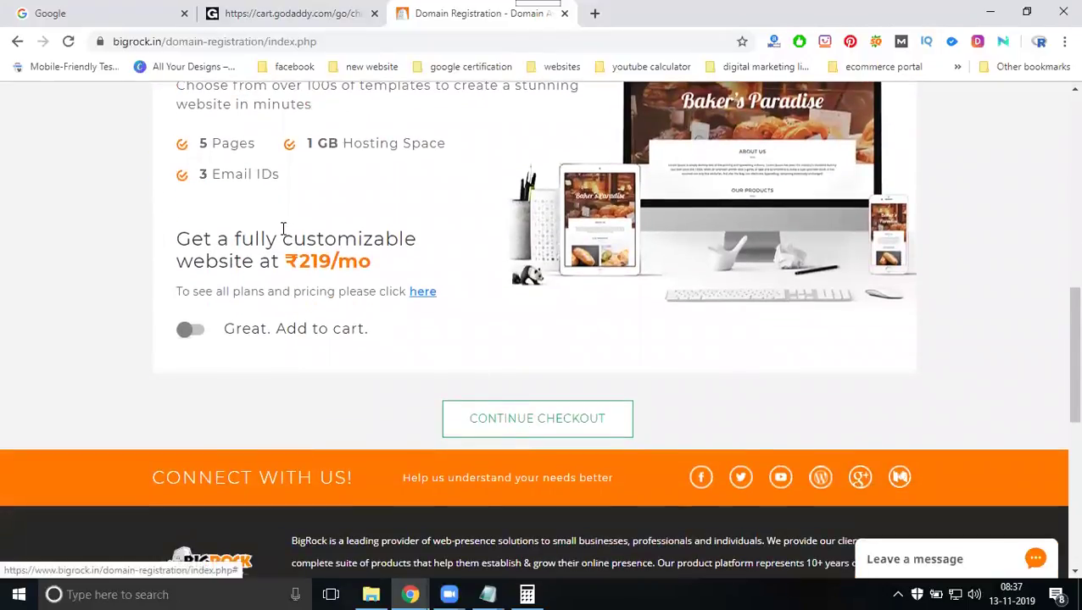
pyautogui.scroll(4, 273, 210)
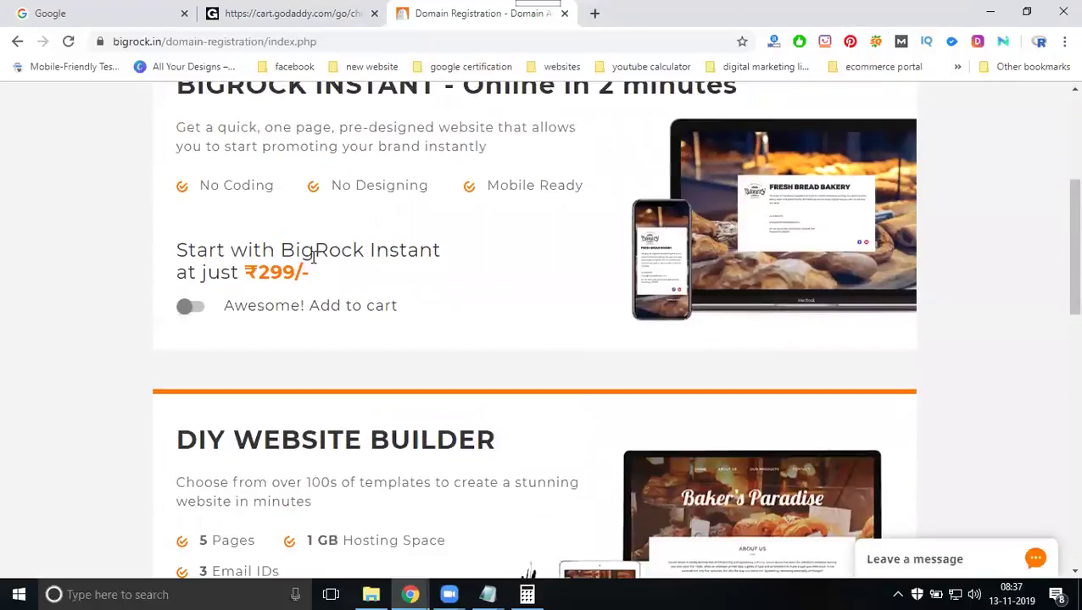
pyautogui.scroll(-4, 313, 256)
pyautogui.click(535, 416)
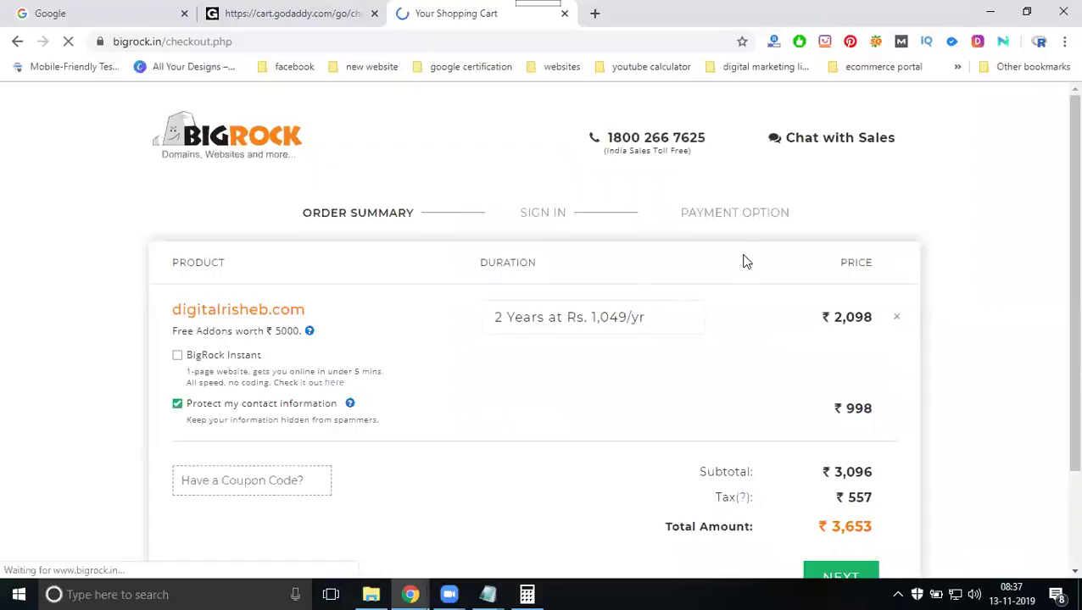
# Set the duration of digitalrisheb.com to 1 Year at Rs. 799/yr and review the order amounts.
pyautogui.click(644, 316)
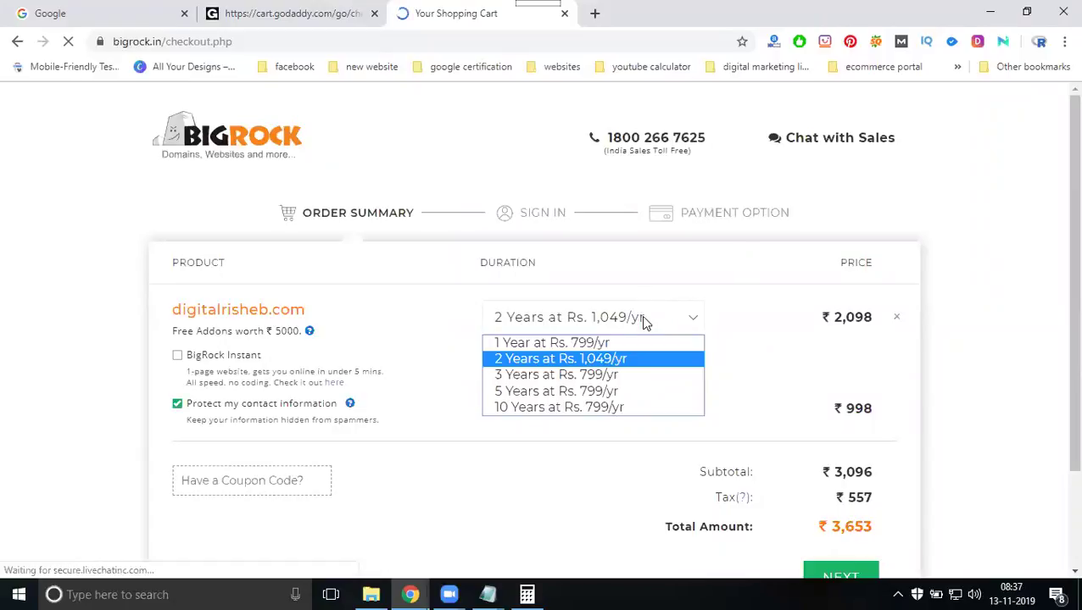
pyautogui.click(607, 344)
pyautogui.scroll(-1, 956, 299)
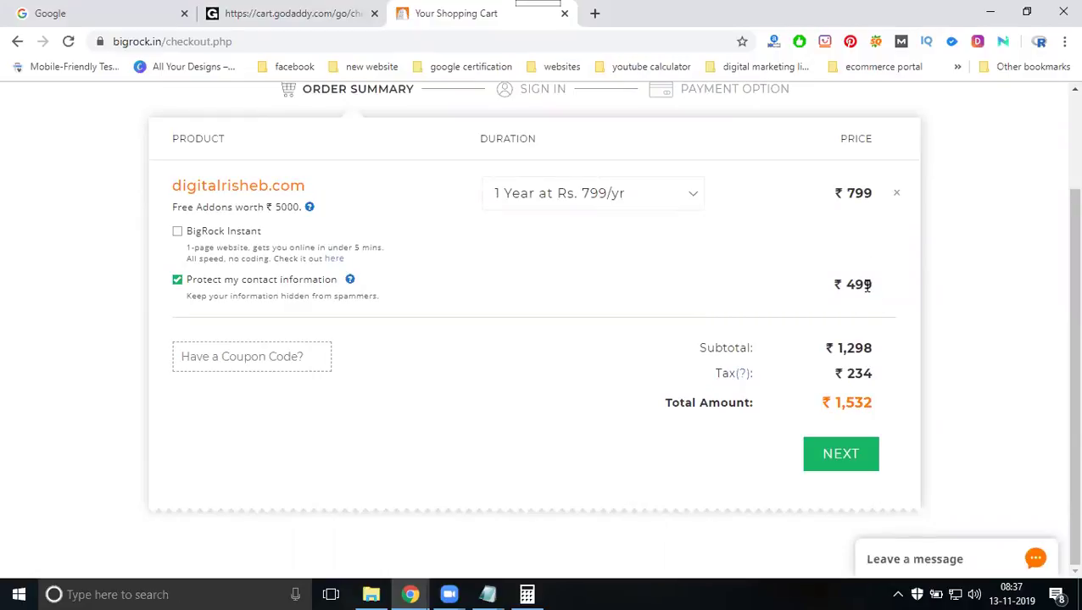
# Remove the contact information protection from the BigRock order and set the domain duration to 2 Years at Rs. 1,049/yr.
pyautogui.click(178, 281)
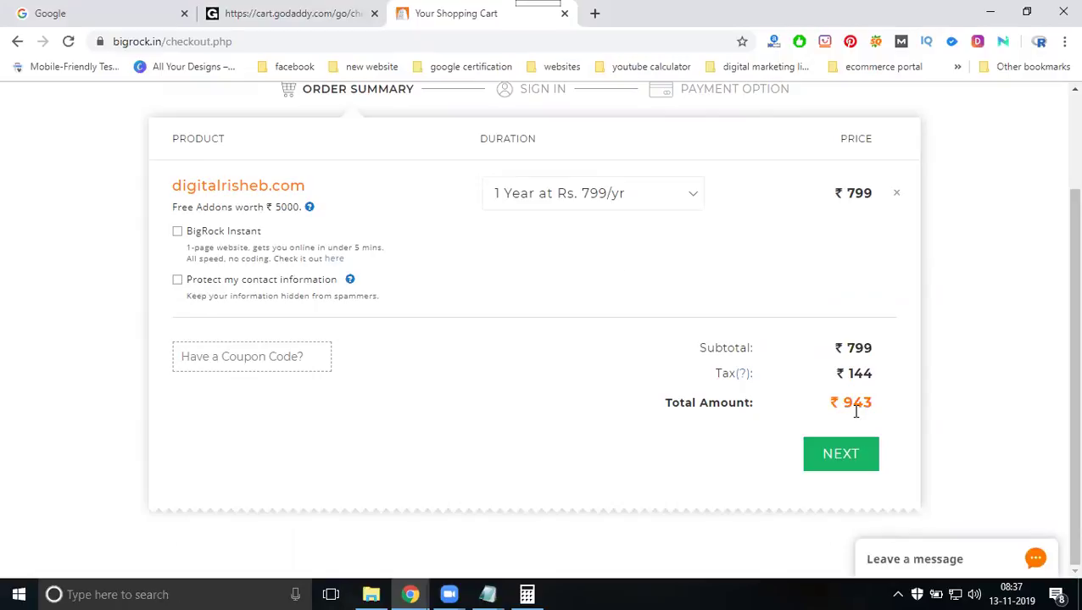
pyautogui.click(545, 191)
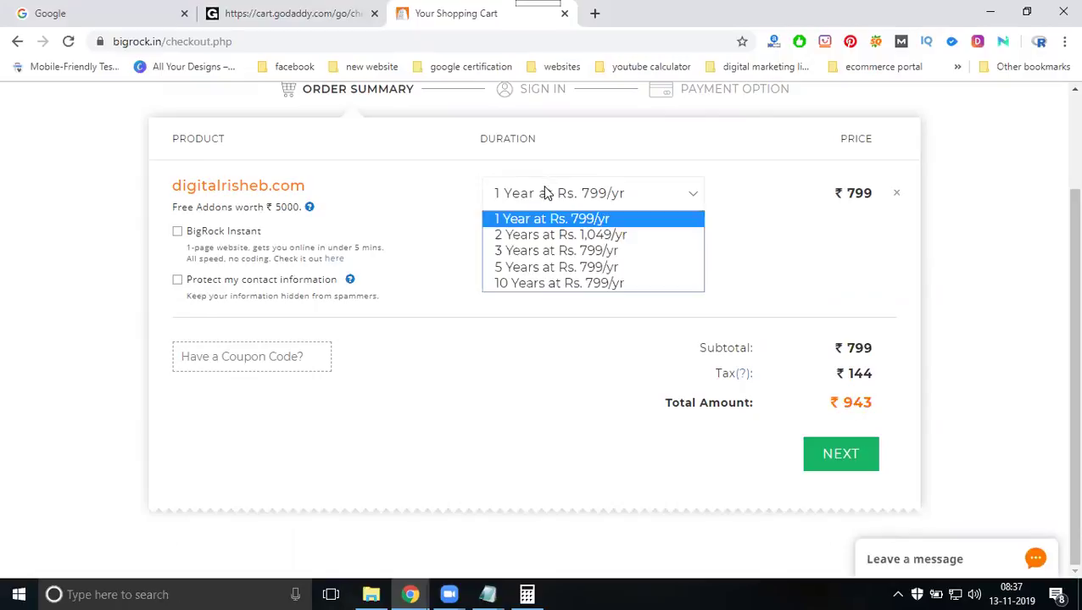
pyautogui.click(539, 235)
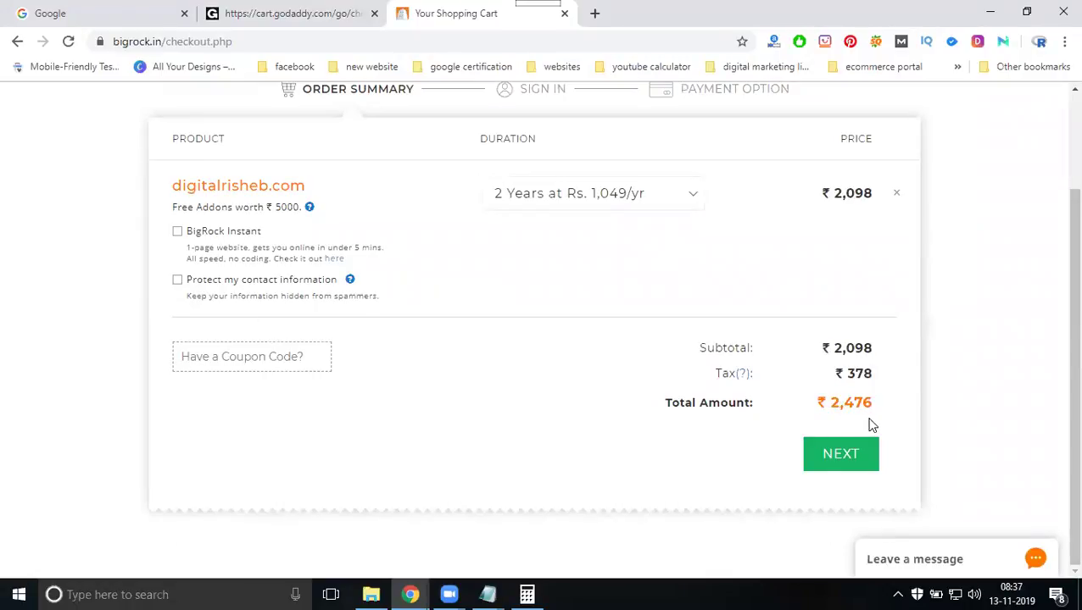
# Switch to the GoDaddy checkout, set the registration period of digitalrisheb.com to 2 Years and review the total.
pyautogui.click(285, 13)
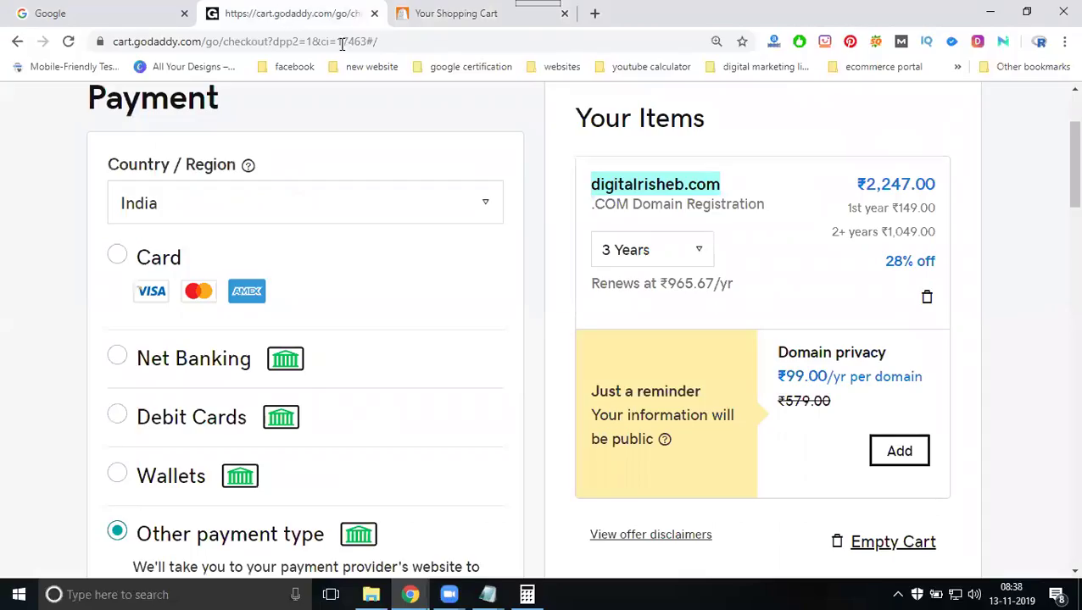
pyautogui.click(629, 251)
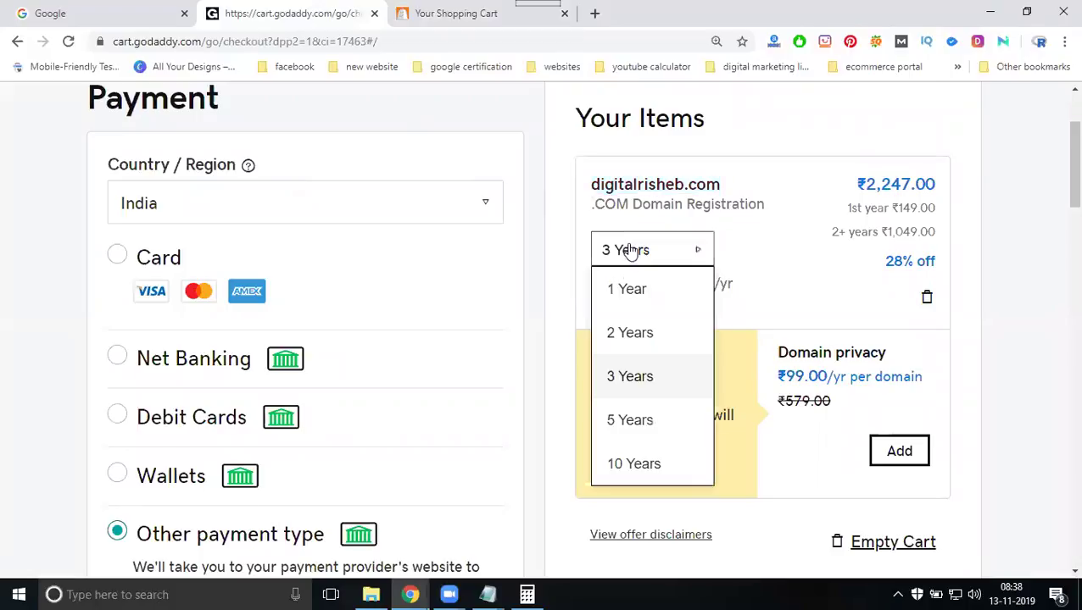
pyautogui.click(630, 332)
pyautogui.scroll(-4, 996, 250)
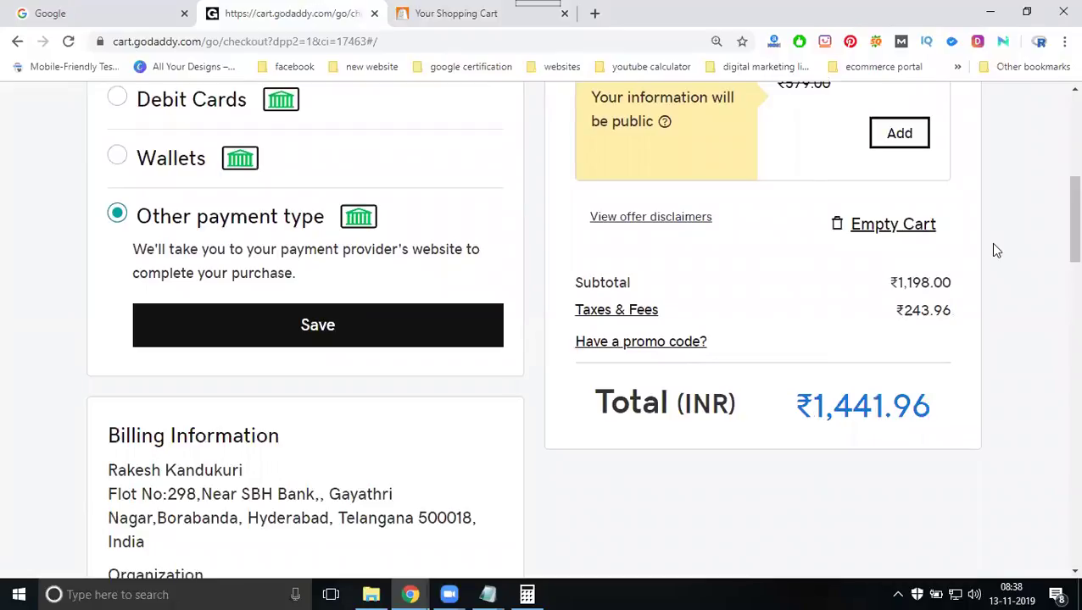
# Return to the BigRock cart and set the duration of digitalrisheb.com to 3 Years at Rs. 799/yr.
pyautogui.click(409, 16)
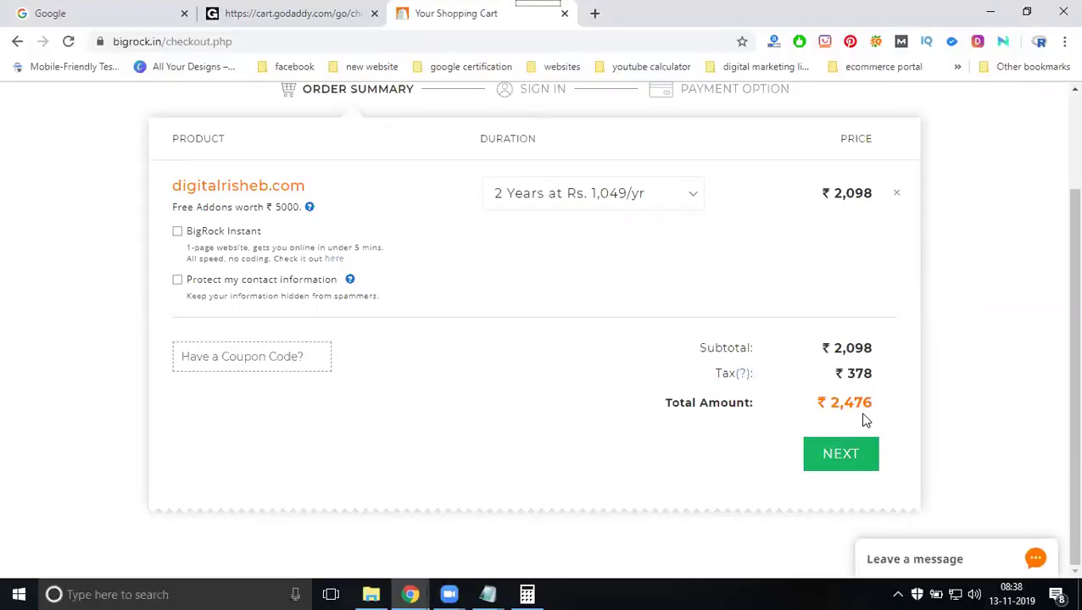
pyautogui.click(547, 196)
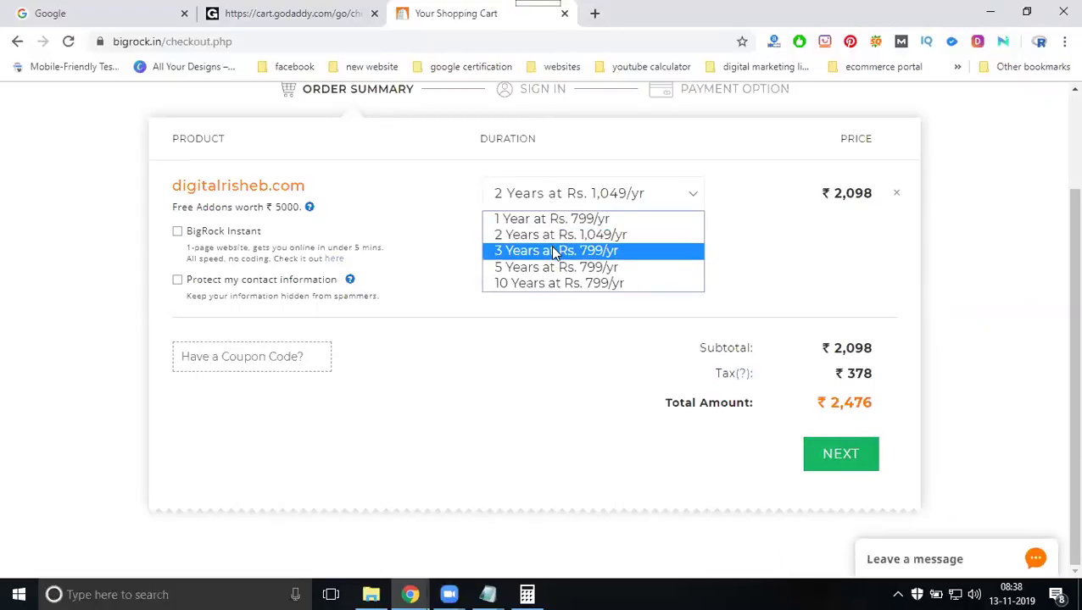
pyautogui.click(556, 251)
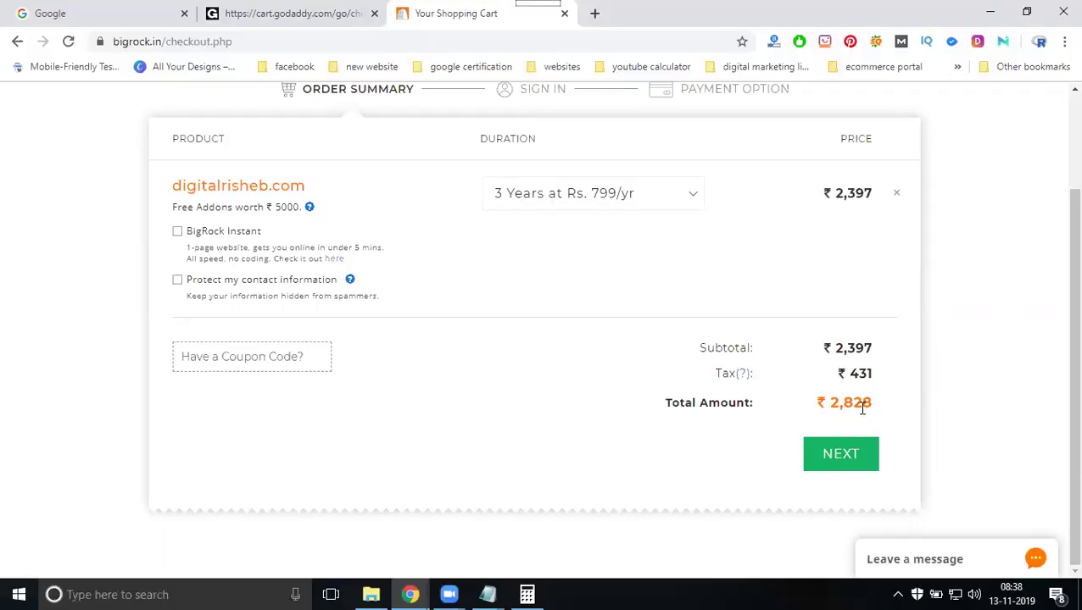
# Switch to the GoDaddy checkout, set the registration period of digitalrisheb.com to 3 Years and review the total.
pyautogui.click(269, 13)
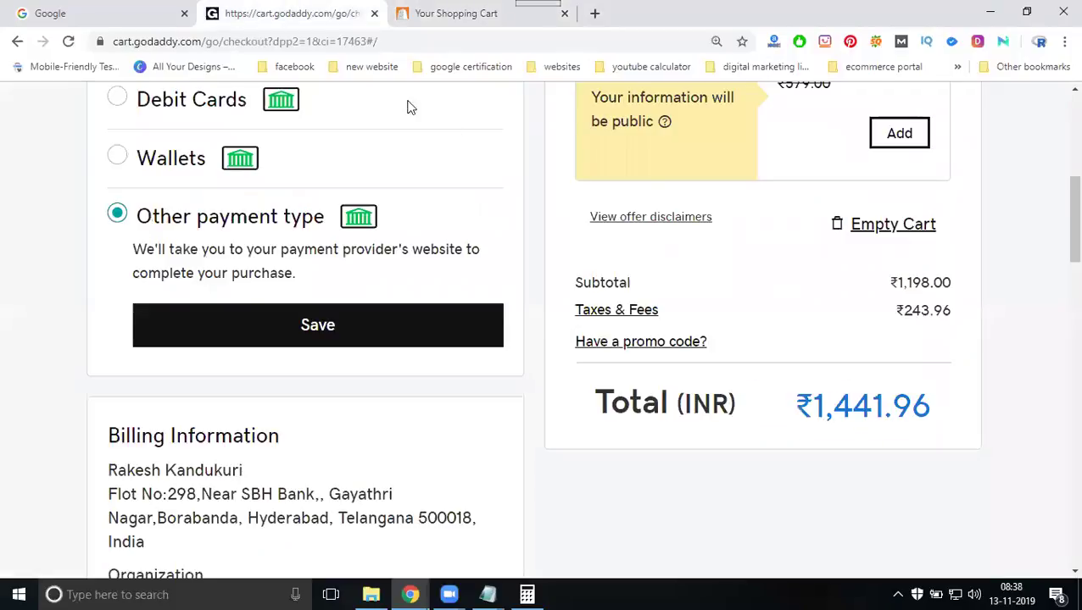
pyautogui.scroll(3, 646, 177)
pyautogui.click(646, 177)
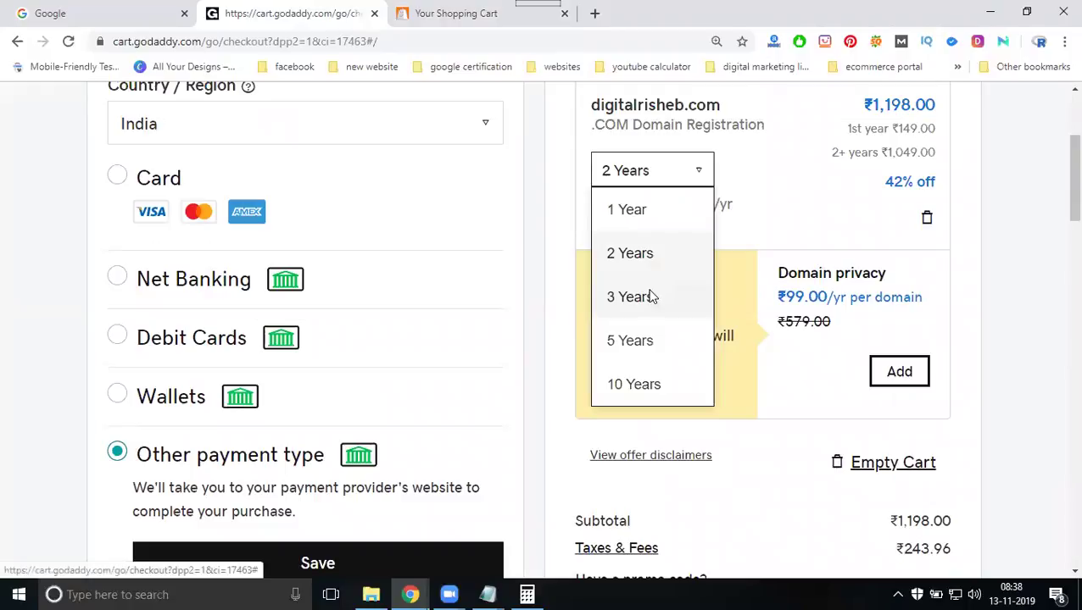
pyautogui.click(647, 297)
pyautogui.scroll(-5, 975, 273)
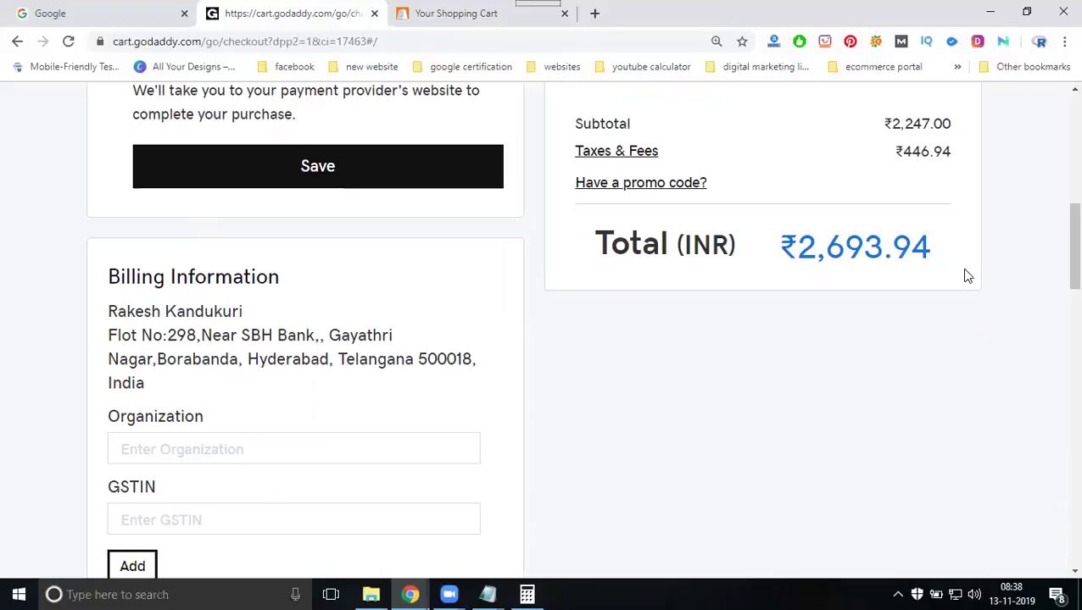
# Return to the BigRock cart and set the duration of digitalrisheb.com to 1 Year at Rs. 799/yr.
pyautogui.click(477, 13)
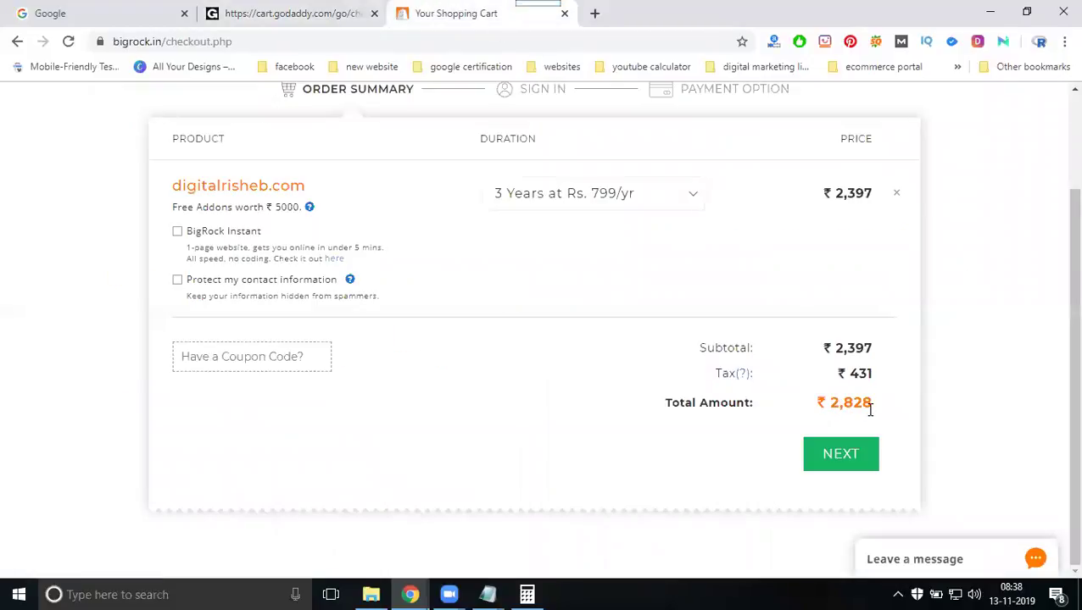
pyautogui.click(519, 194)
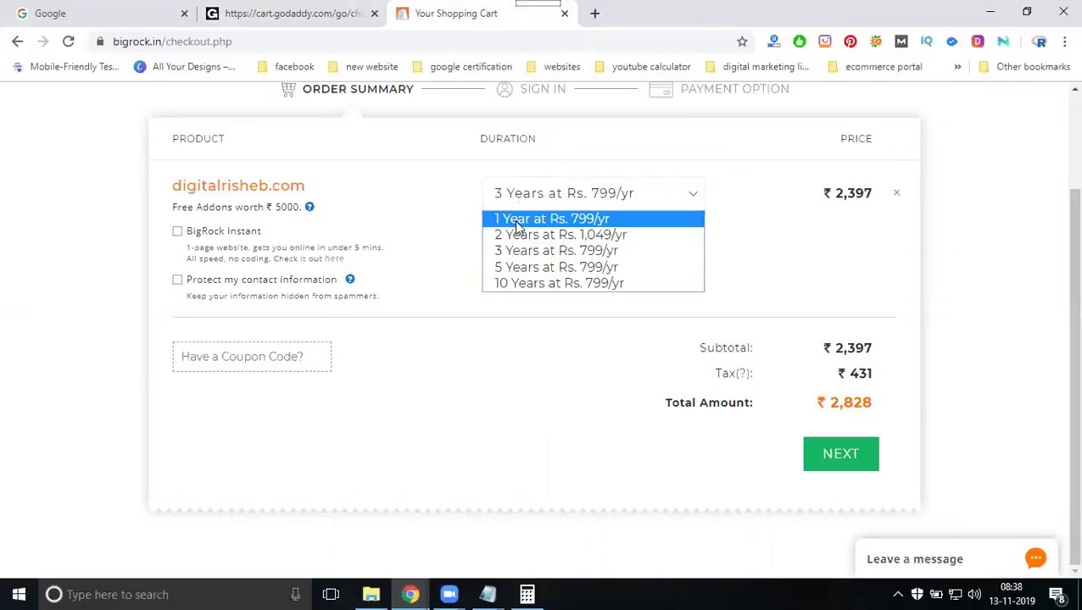
pyautogui.click(514, 218)
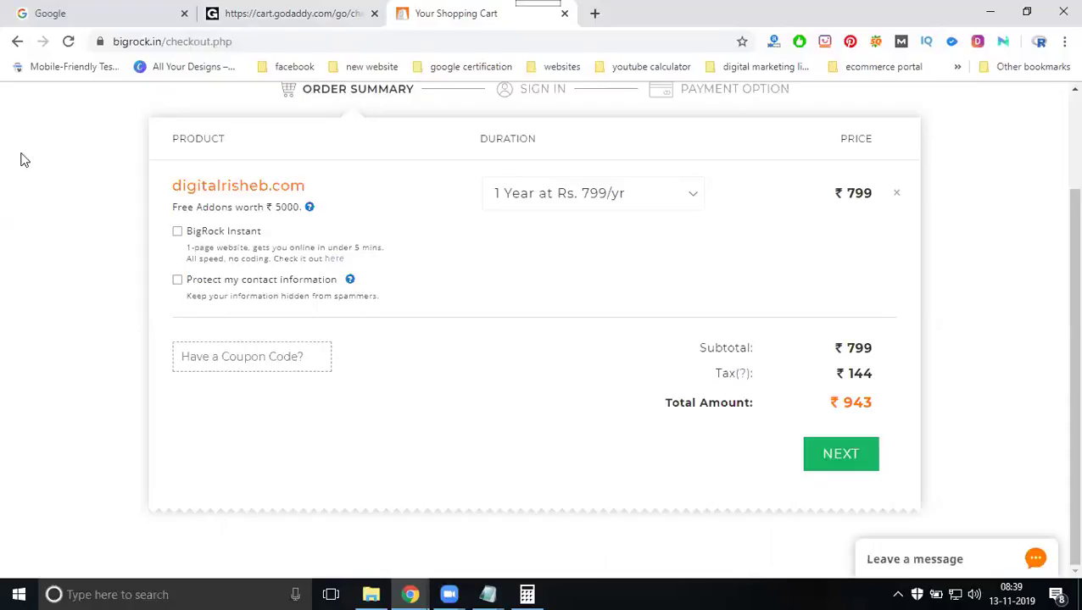
# Search Google for "domain purchase website".
pyautogui.click(88, 12)
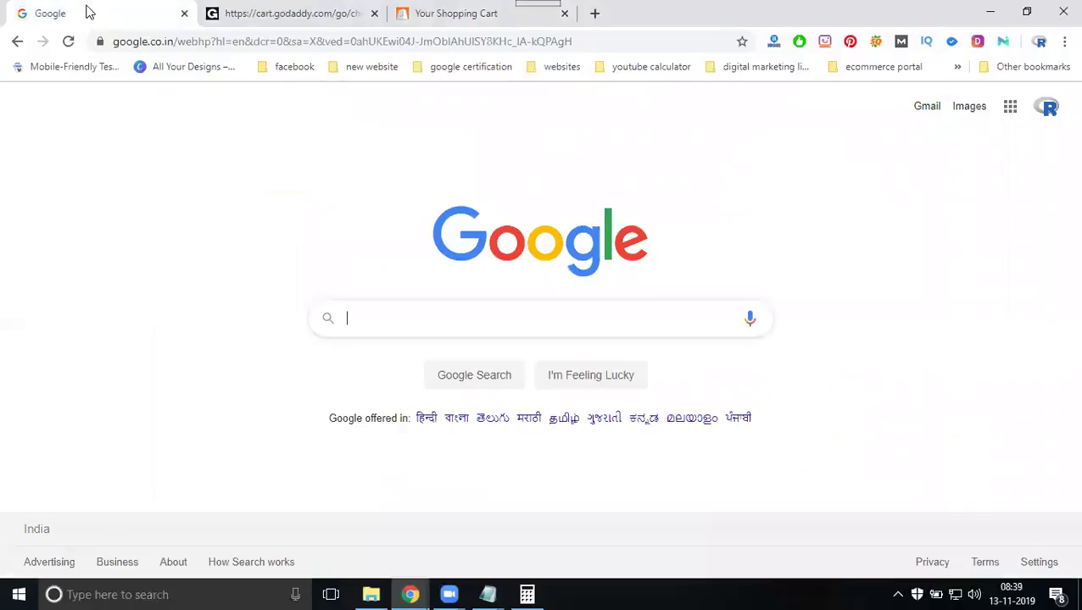
pyautogui.write('domain ')
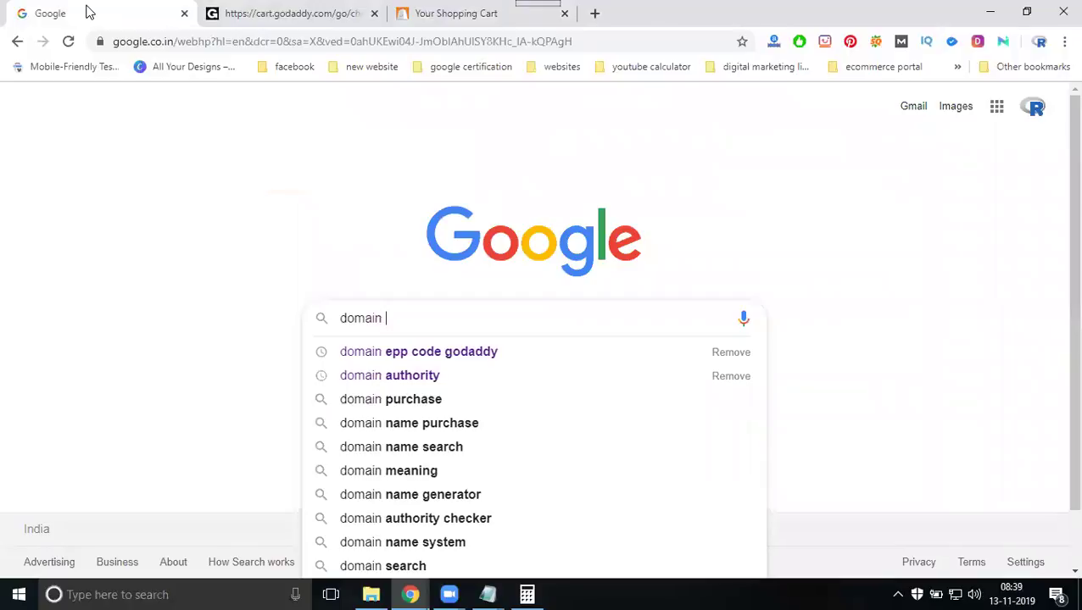
pyautogui.write('purchase w')
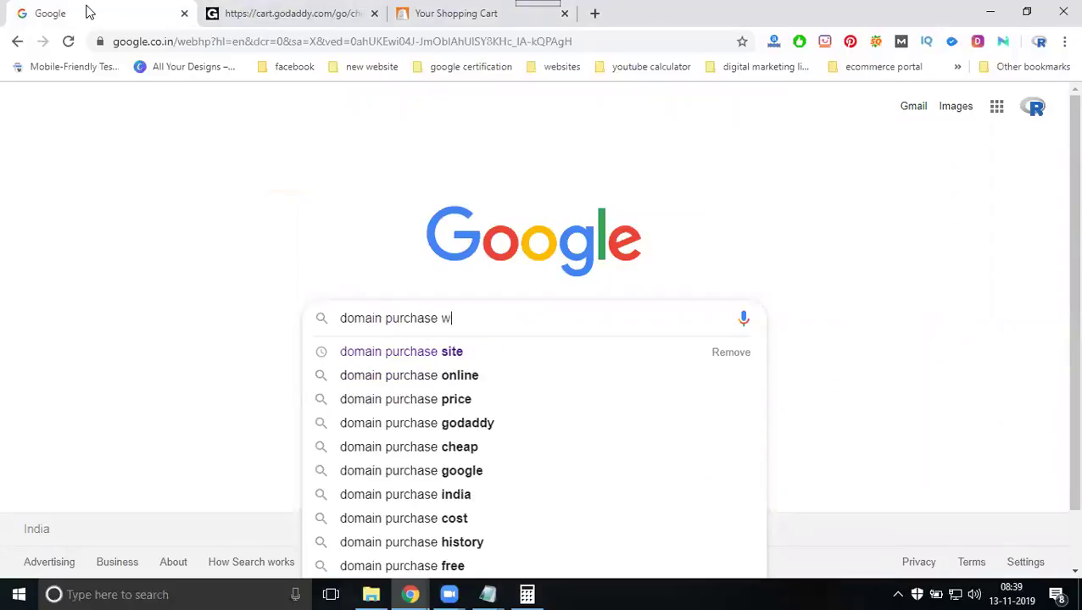
pyautogui.write('ebsite')
pyautogui.press('Return')
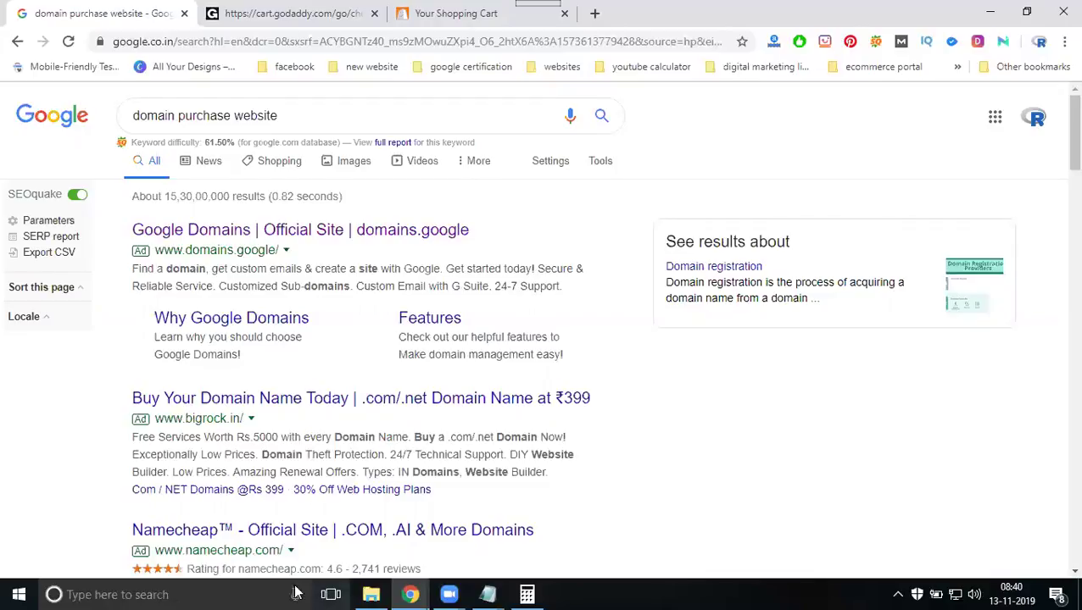
# Look through the domain seller results and open the organic Google Domains result (domains.google) in a new tab.
pyautogui.scroll(-1, 229, 318)
pyautogui.scroll(-3, 228, 316)
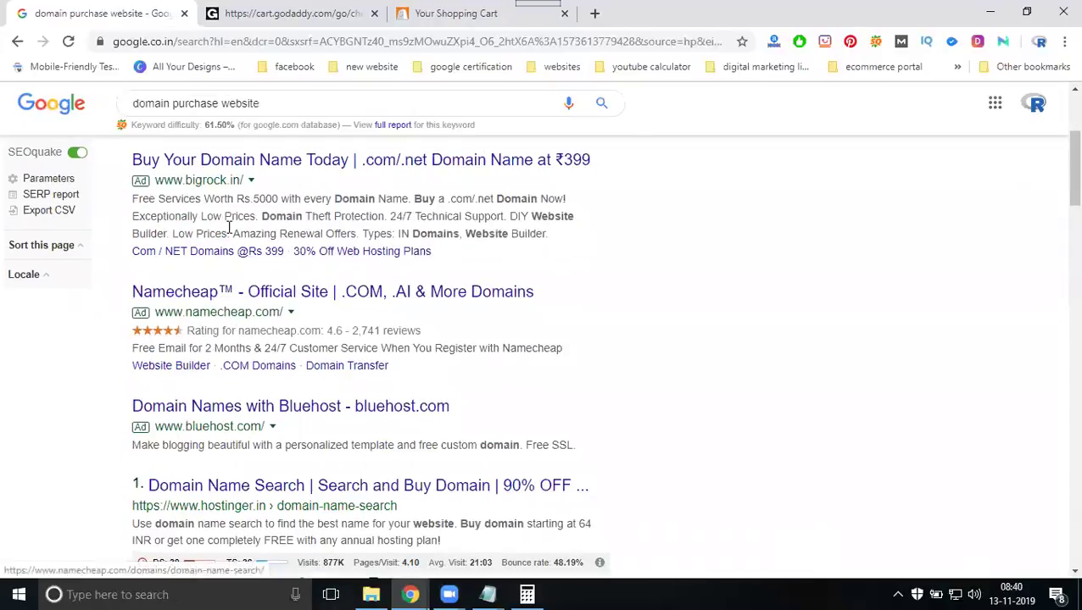
pyautogui.scroll(-3, 217, 331)
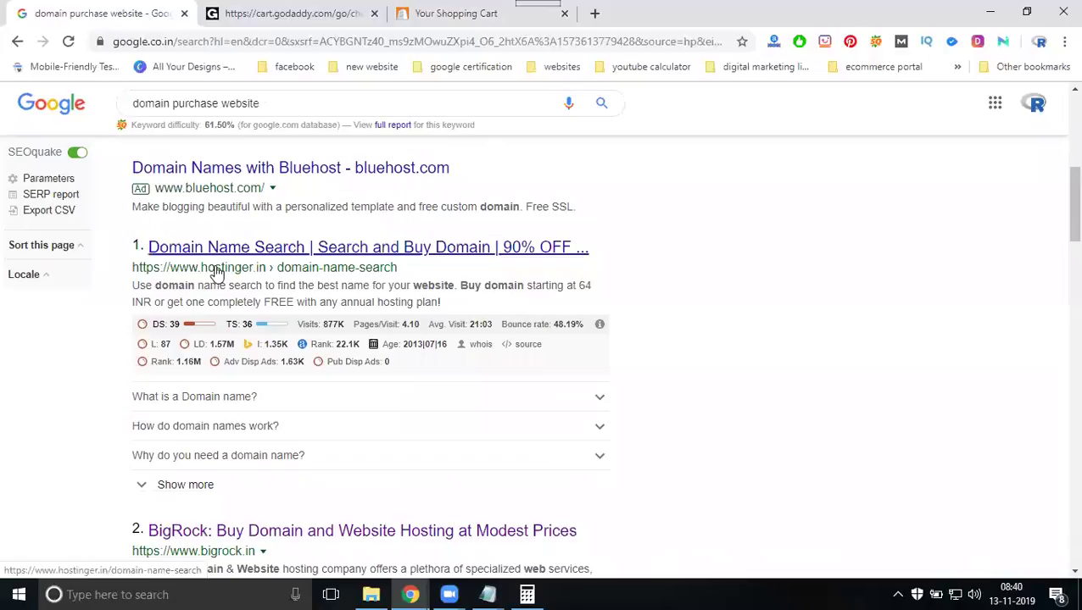
pyautogui.scroll(-3, 261, 312)
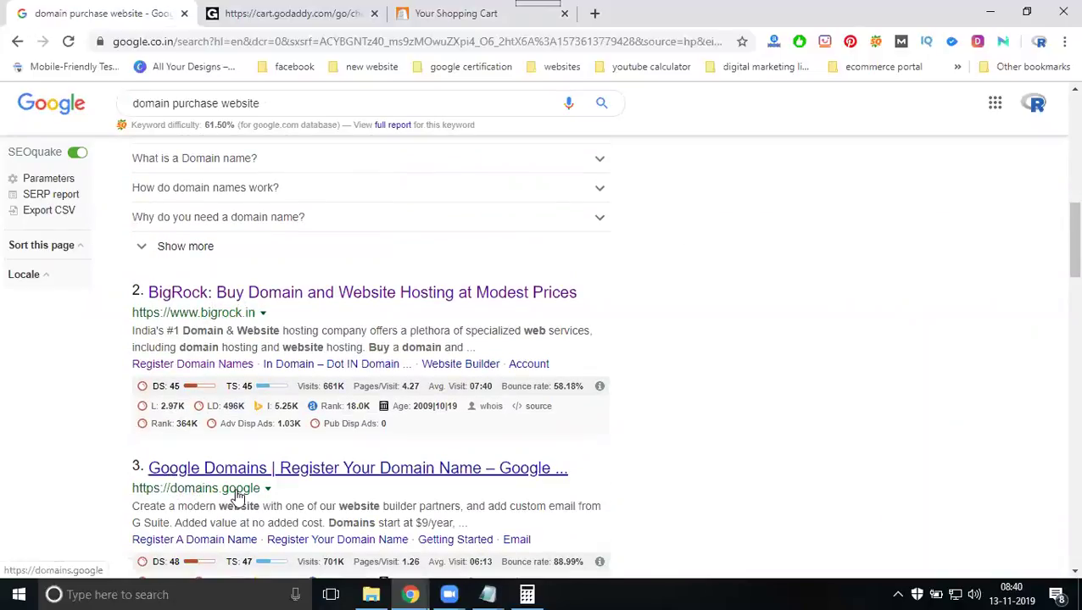
pyautogui.scroll(-3, 237, 499)
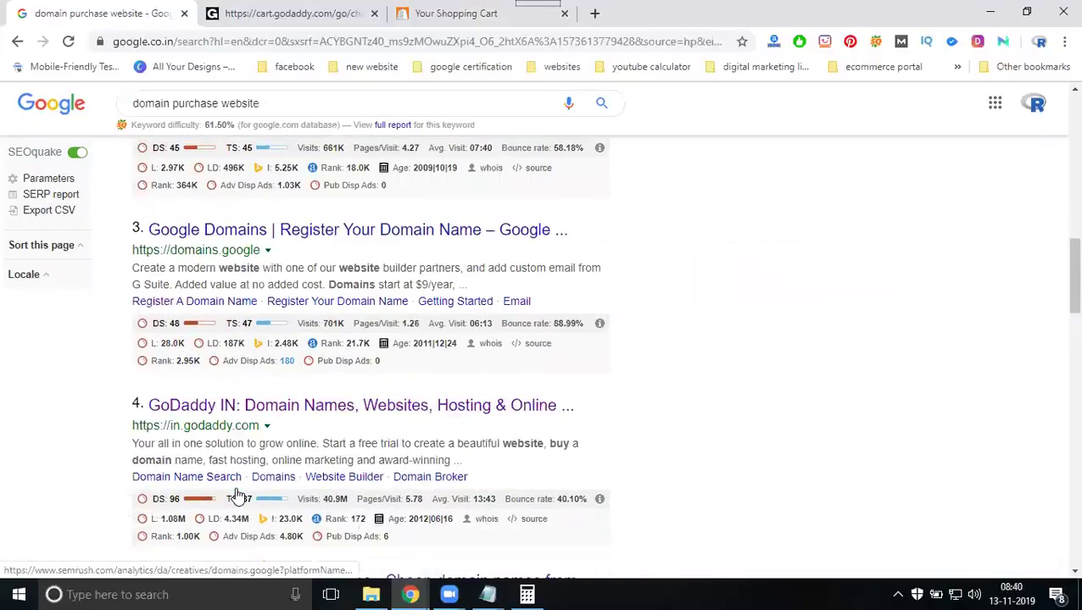
pyautogui.rightClick(247, 251)
pyautogui.click(273, 252)
pyautogui.click(261, 13)
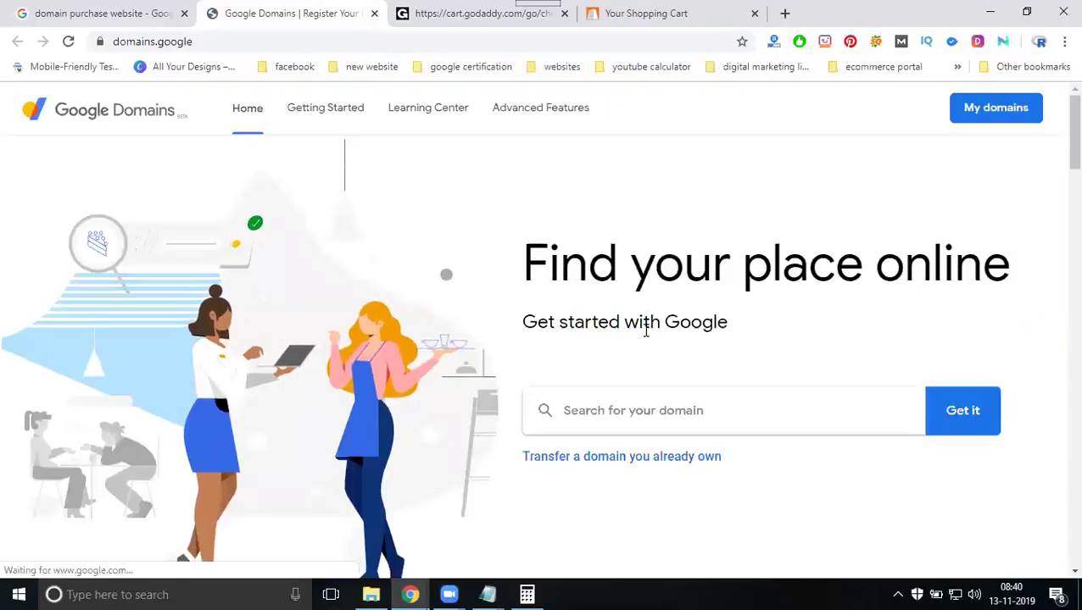
# Copy the domain name digitalrisheb.com from the items in the GoDaddy checkout.
pyautogui.click(526, 23)
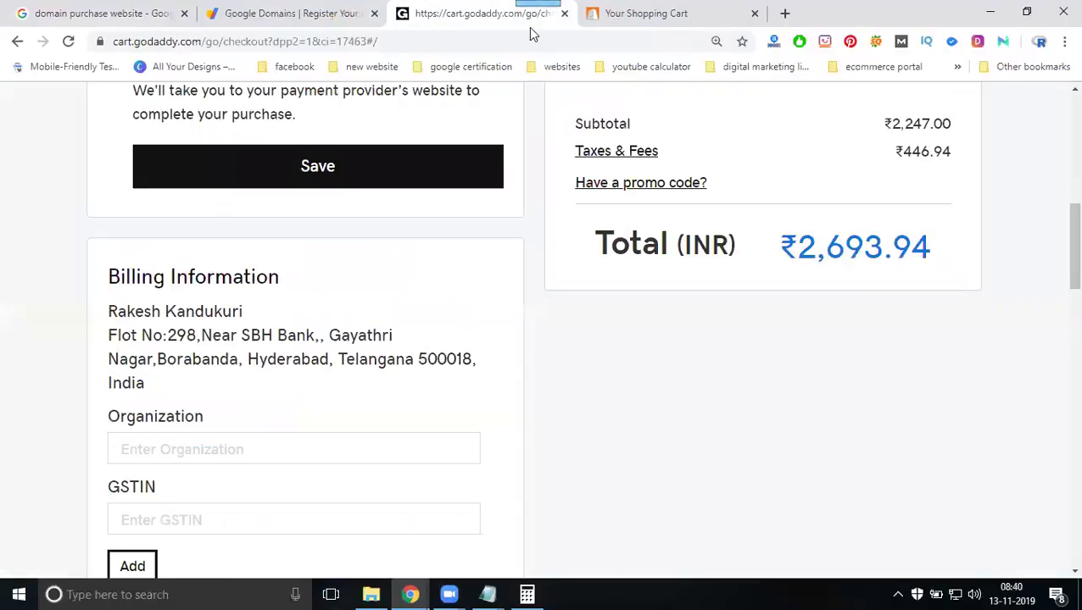
pyautogui.scroll(5, 664, 192)
pyautogui.doubleClick(666, 178)
pyautogui.hotkey('ctrl', 'c')
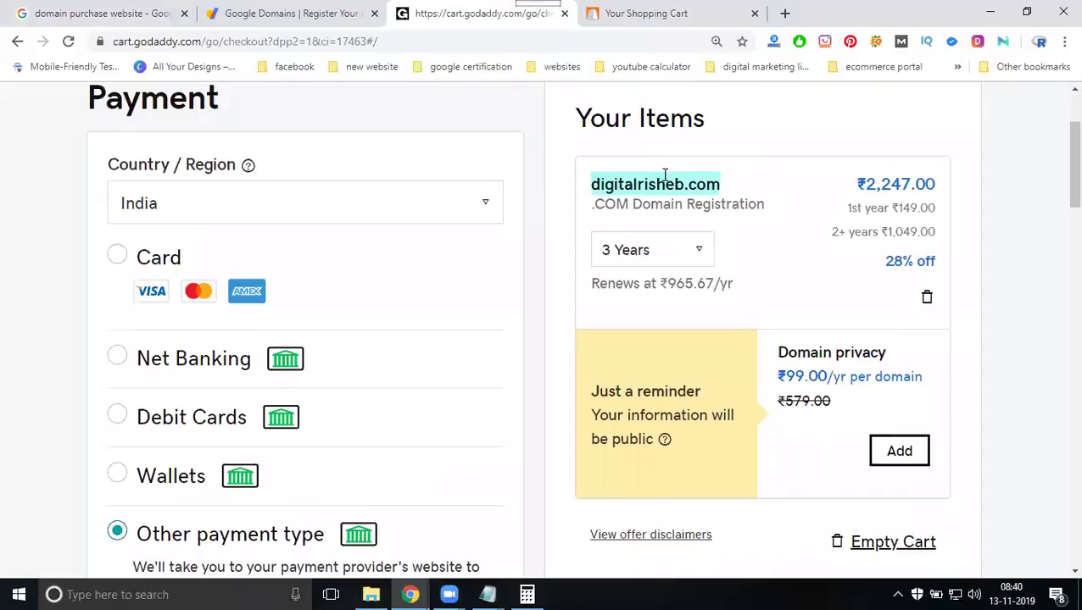
# Search Google Domains for the copied name digitalrisheb.com, dismiss the favorites tip and review the pricing of the exact match.
pyautogui.click(307, 12)
pyautogui.click(612, 428)
pyautogui.hotkey('ctrl', 'v')
pyautogui.click(966, 415)
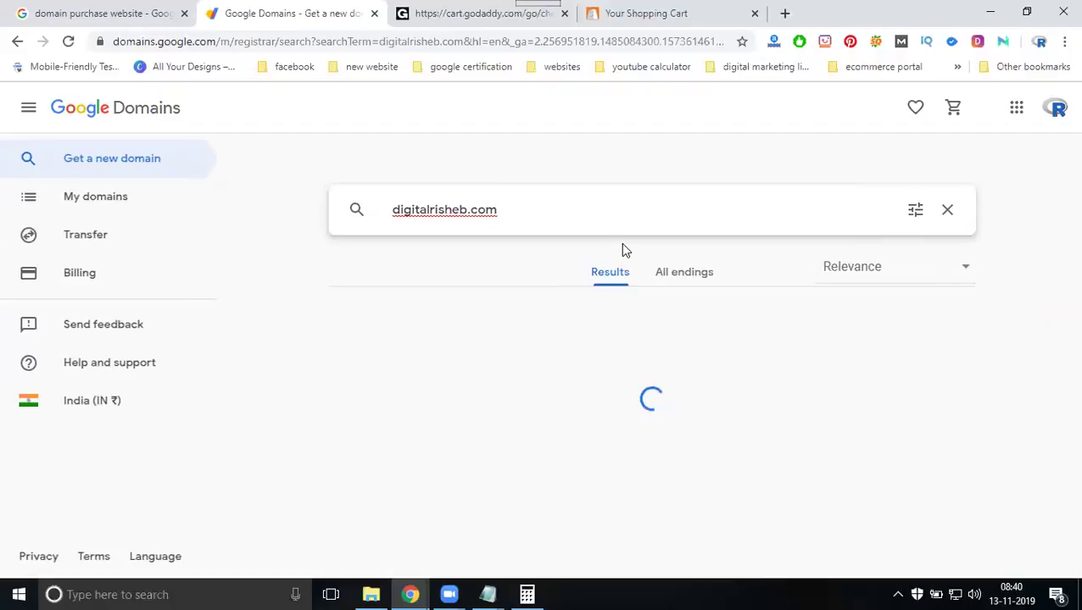
pyautogui.scroll(-2, 306, 278)
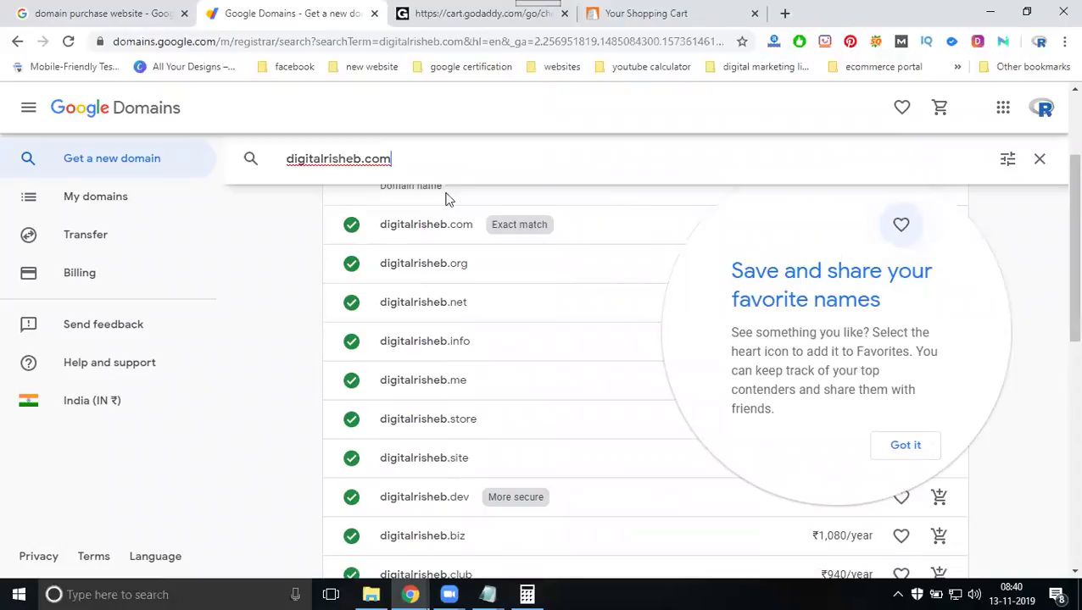
pyautogui.click(936, 448)
pyautogui.scroll(1, 839, 279)
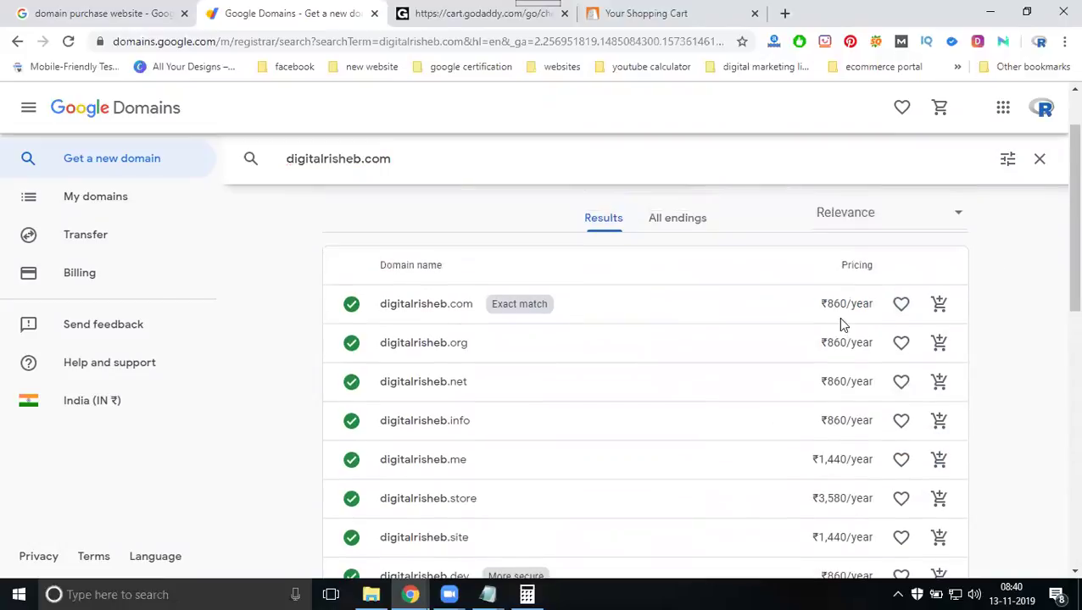